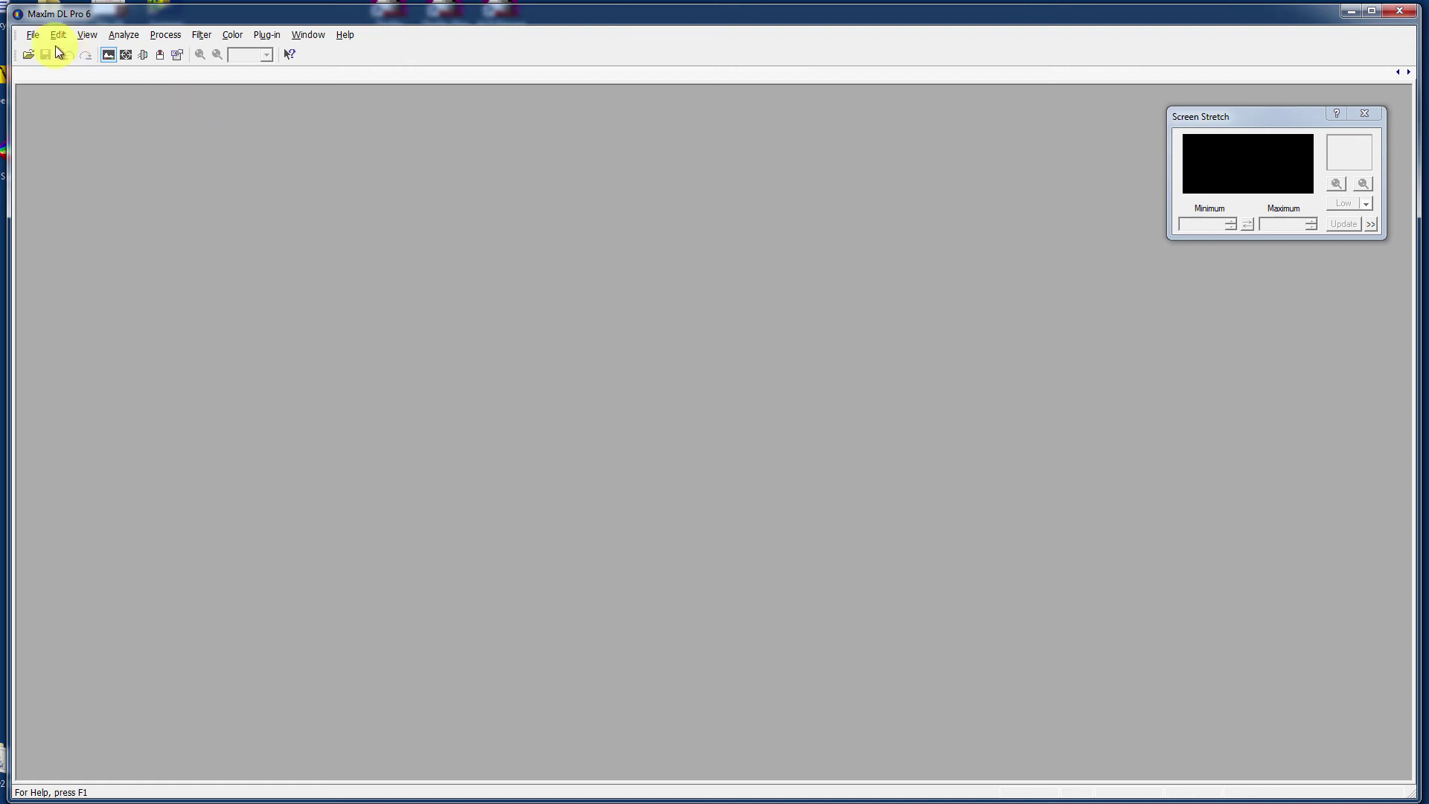
Open frames pelican_ha_5min_1 through pelican_ha_5min_18 together as separate image windows
{"action": "left_click", "coordinate": [25, 57]}
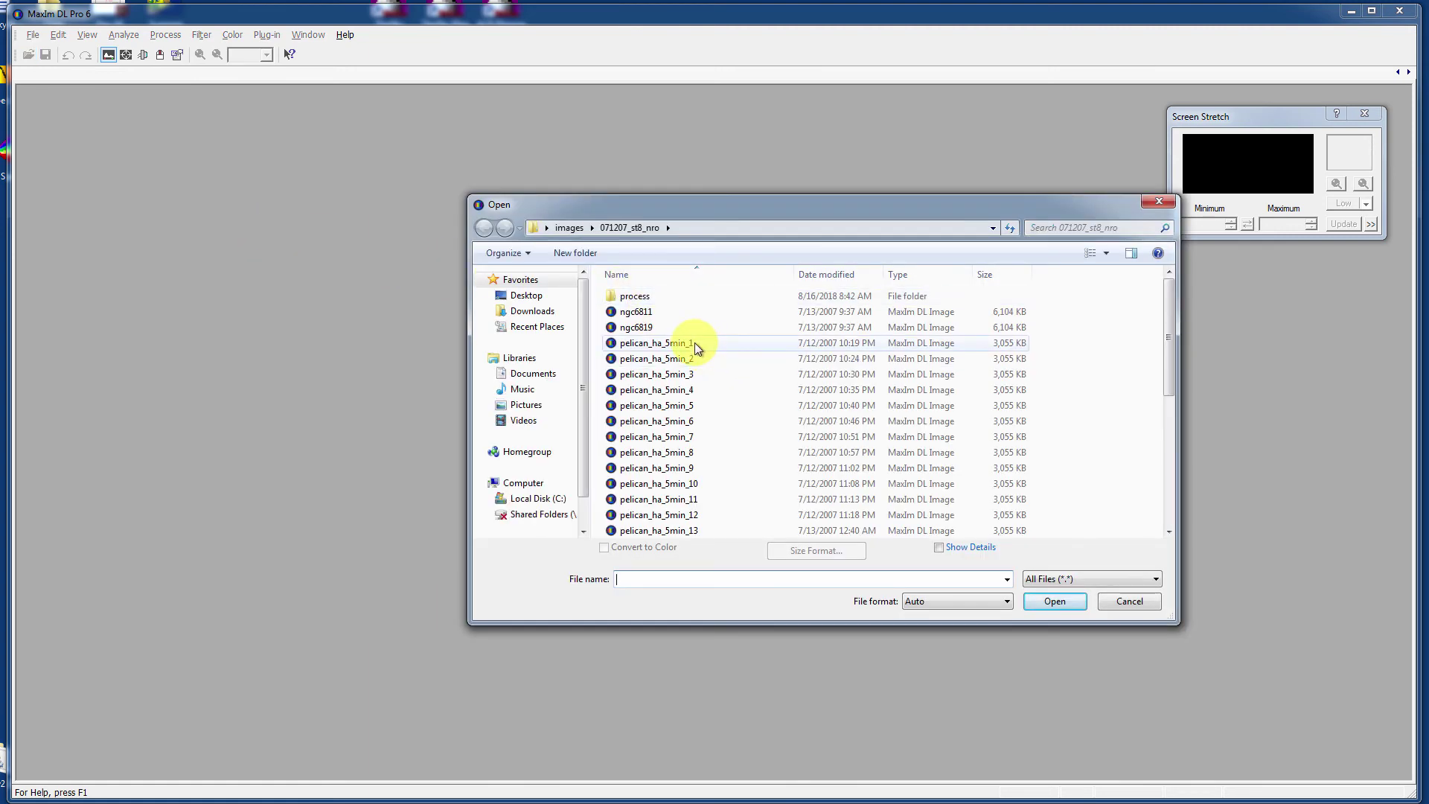
{"action": "left_click", "coordinate": [695, 342]}
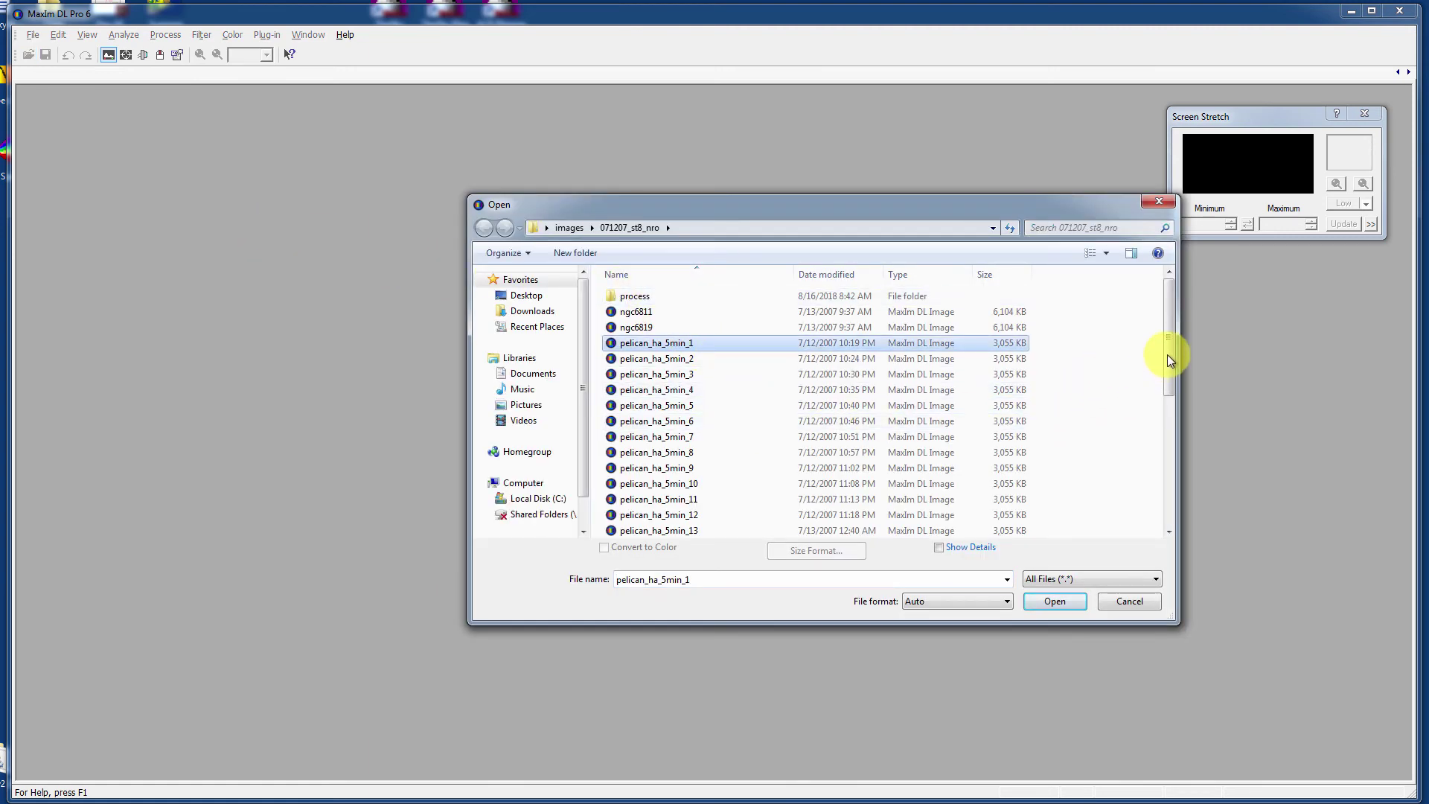
{"action": "left_click_drag", "start_coordinate": [1168, 351], "coordinate": [1177, 439]}
{"action": "left_click", "coordinate": [700, 424], "text": "shift"}
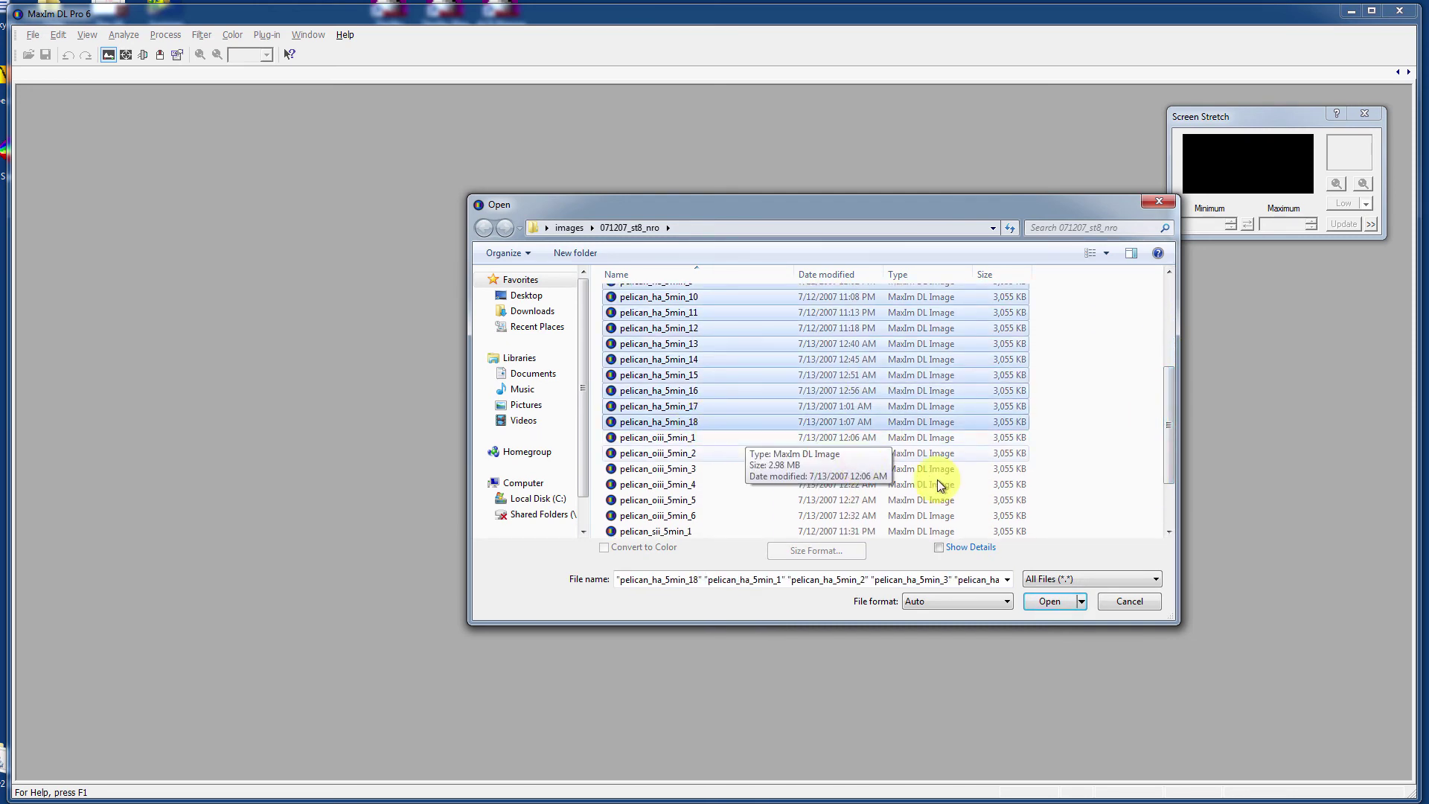
{"action": "left_click", "coordinate": [1049, 602]}
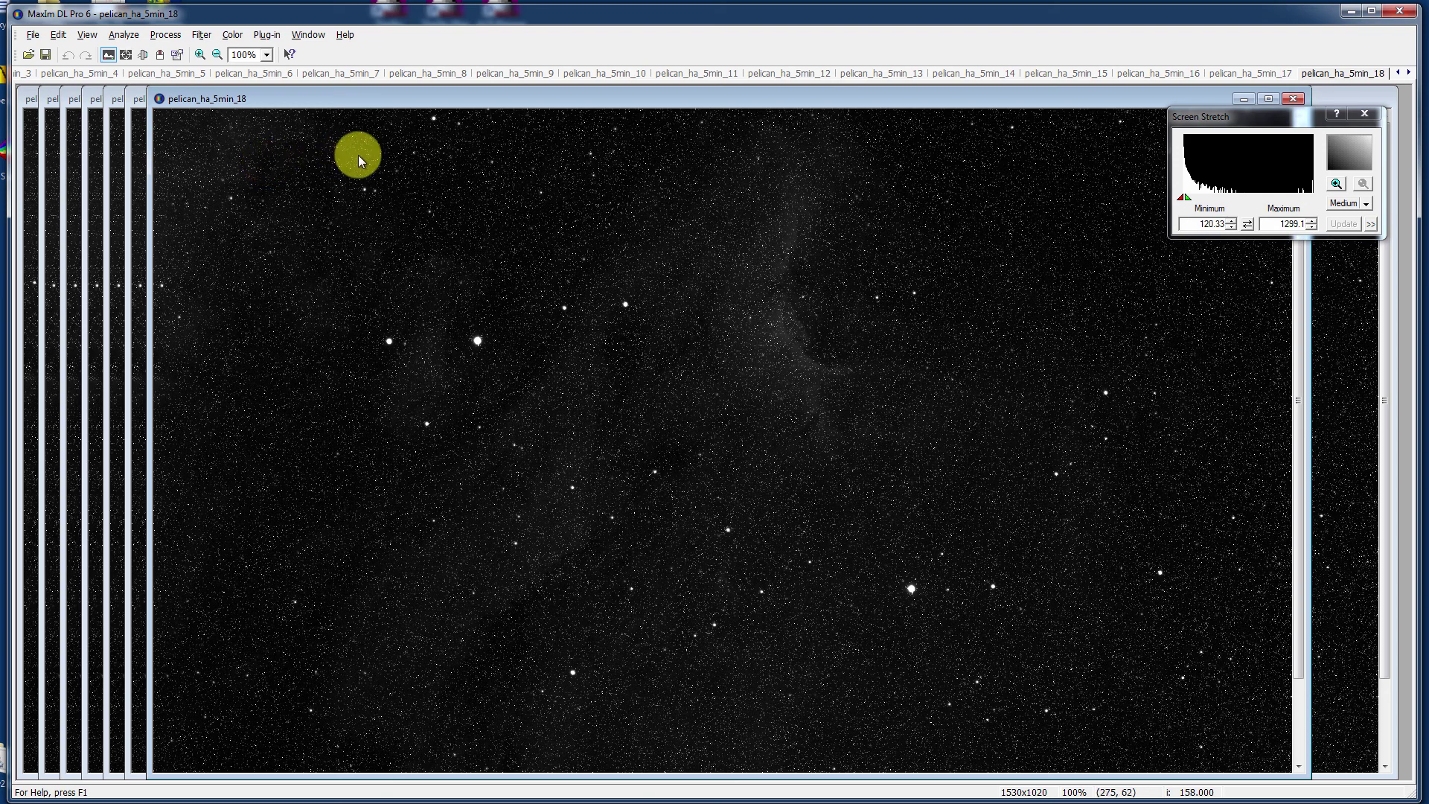
Enable the bias, dark and flat calibration groups, then calibrate all open H-alpha frames
{"action": "left_click", "coordinate": [166, 37]}
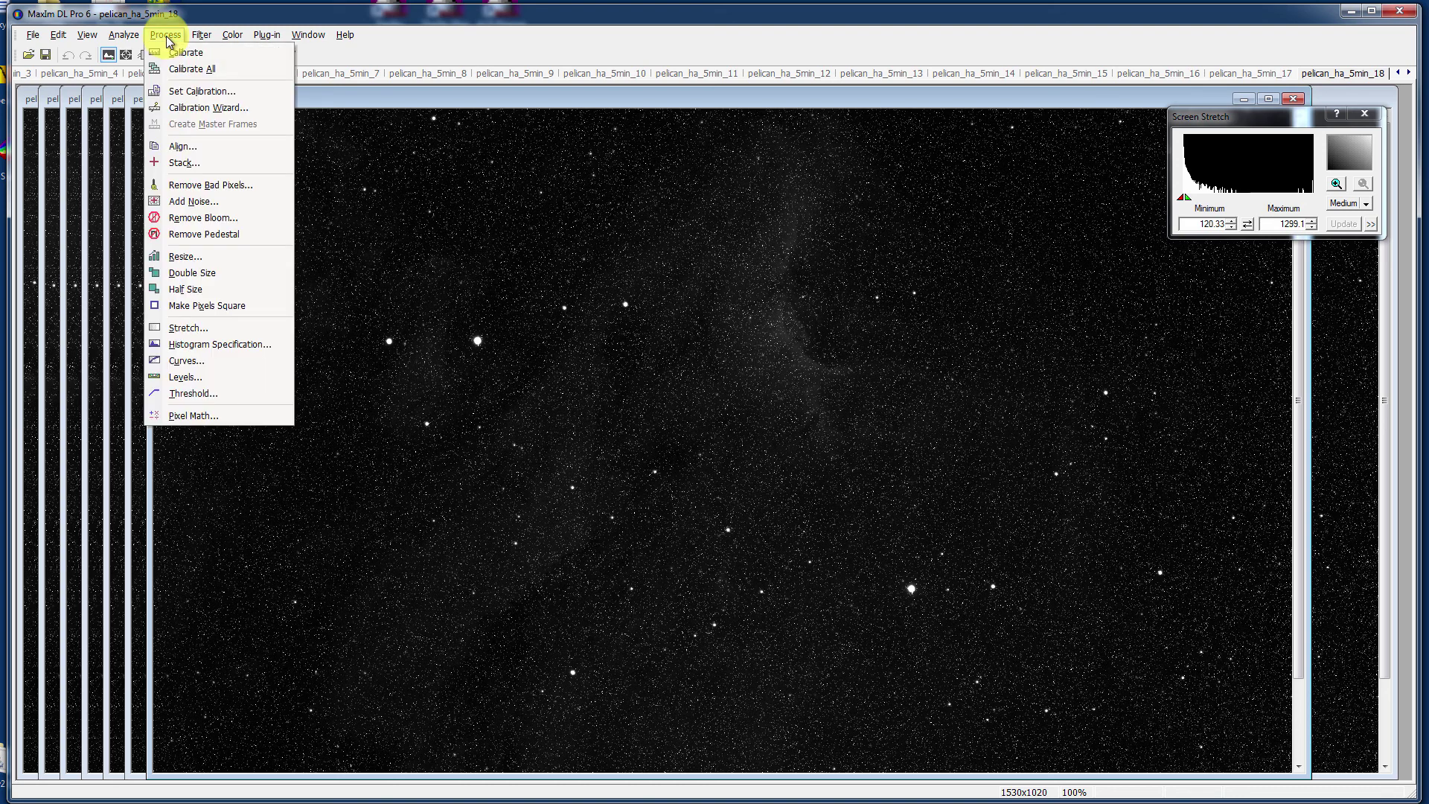
{"action": "left_click", "coordinate": [195, 90]}
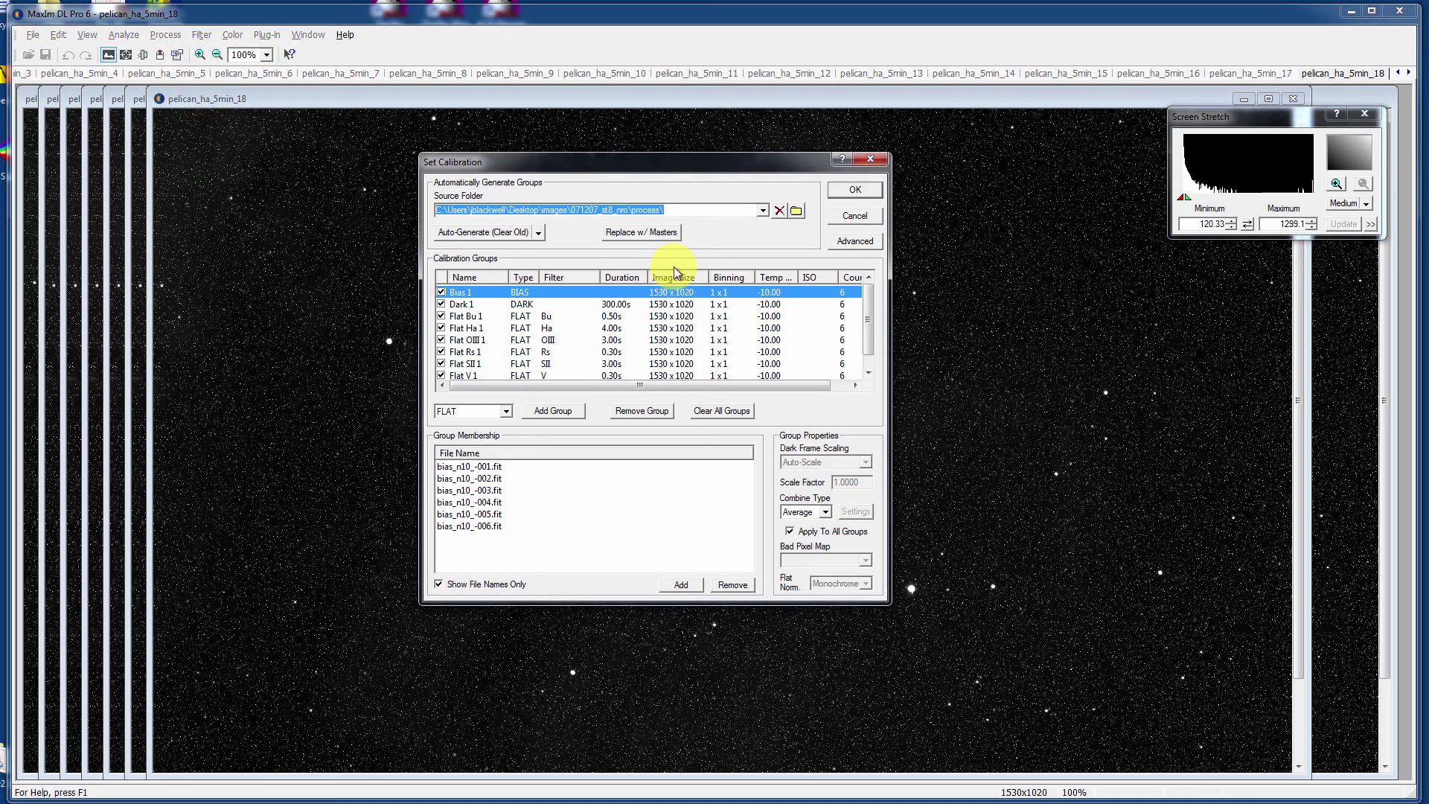
{"action": "mouse_move", "coordinate": [869, 309]}
{"action": "left_mouse_down"}
{"action": "mouse_move", "coordinate": [878, 350]}
{"action": "mouse_move", "coordinate": [876, 305]}
{"action": "left_mouse_up"}
{"action": "left_click", "coordinate": [841, 189]}
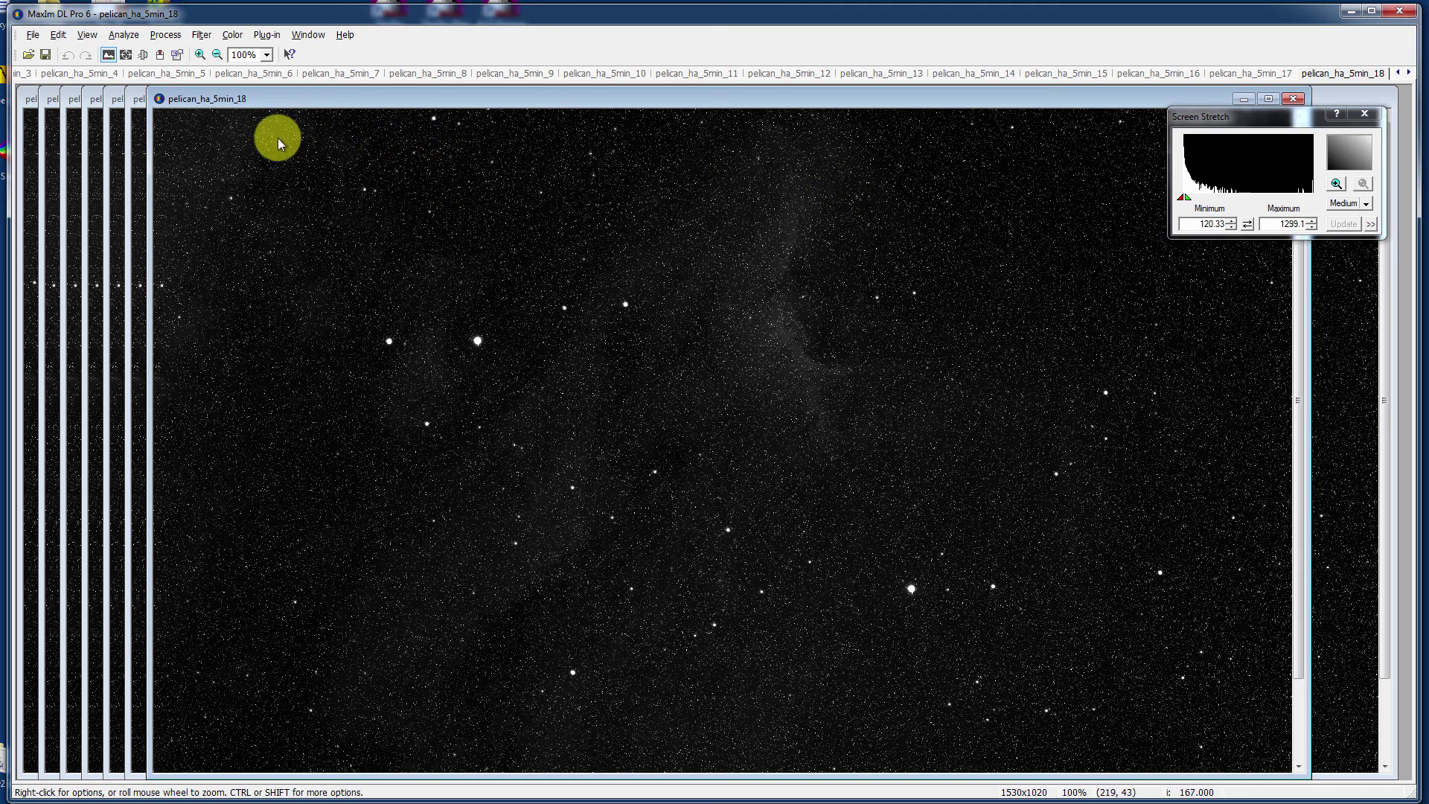
{"action": "left_click", "coordinate": [165, 35]}
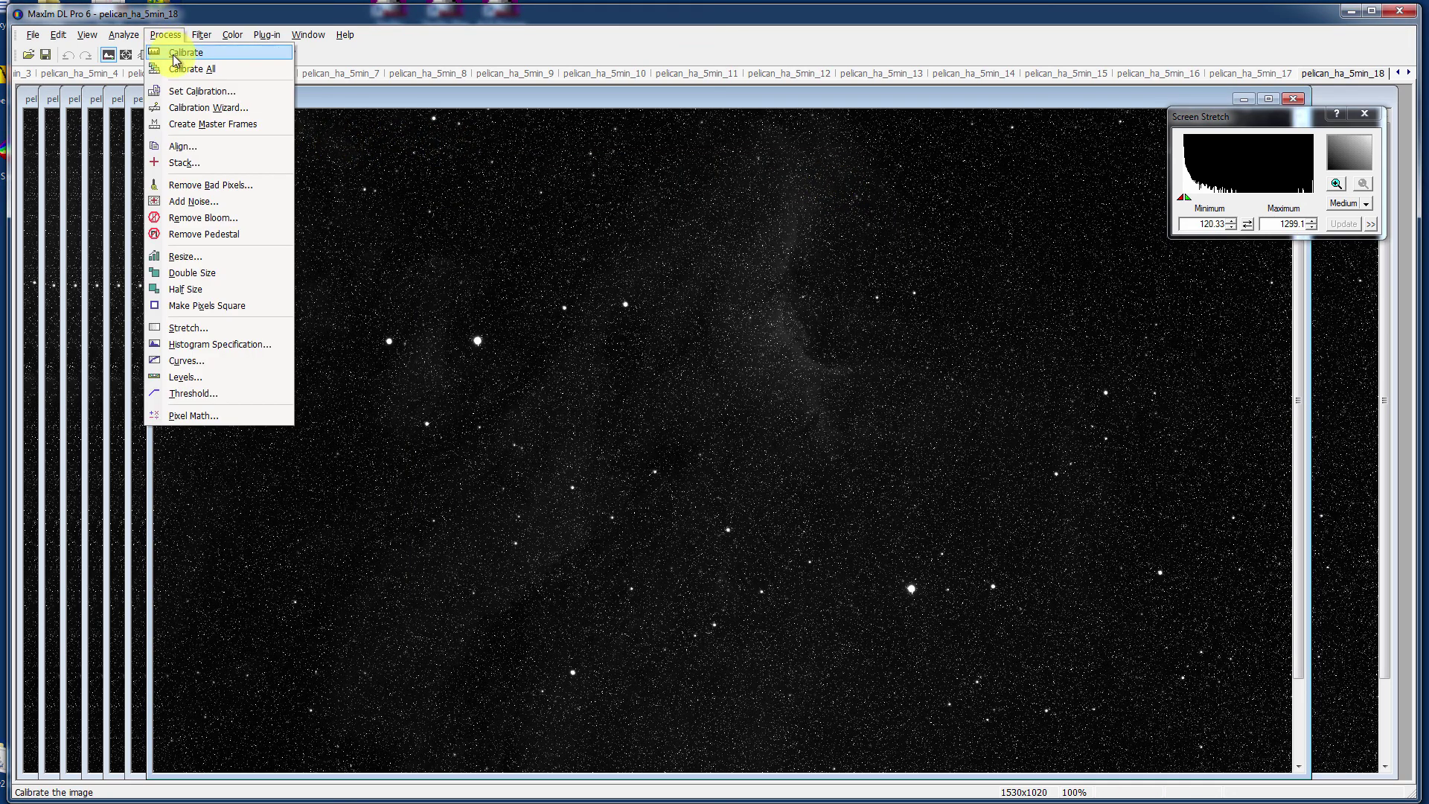
{"action": "left_click", "coordinate": [178, 64]}
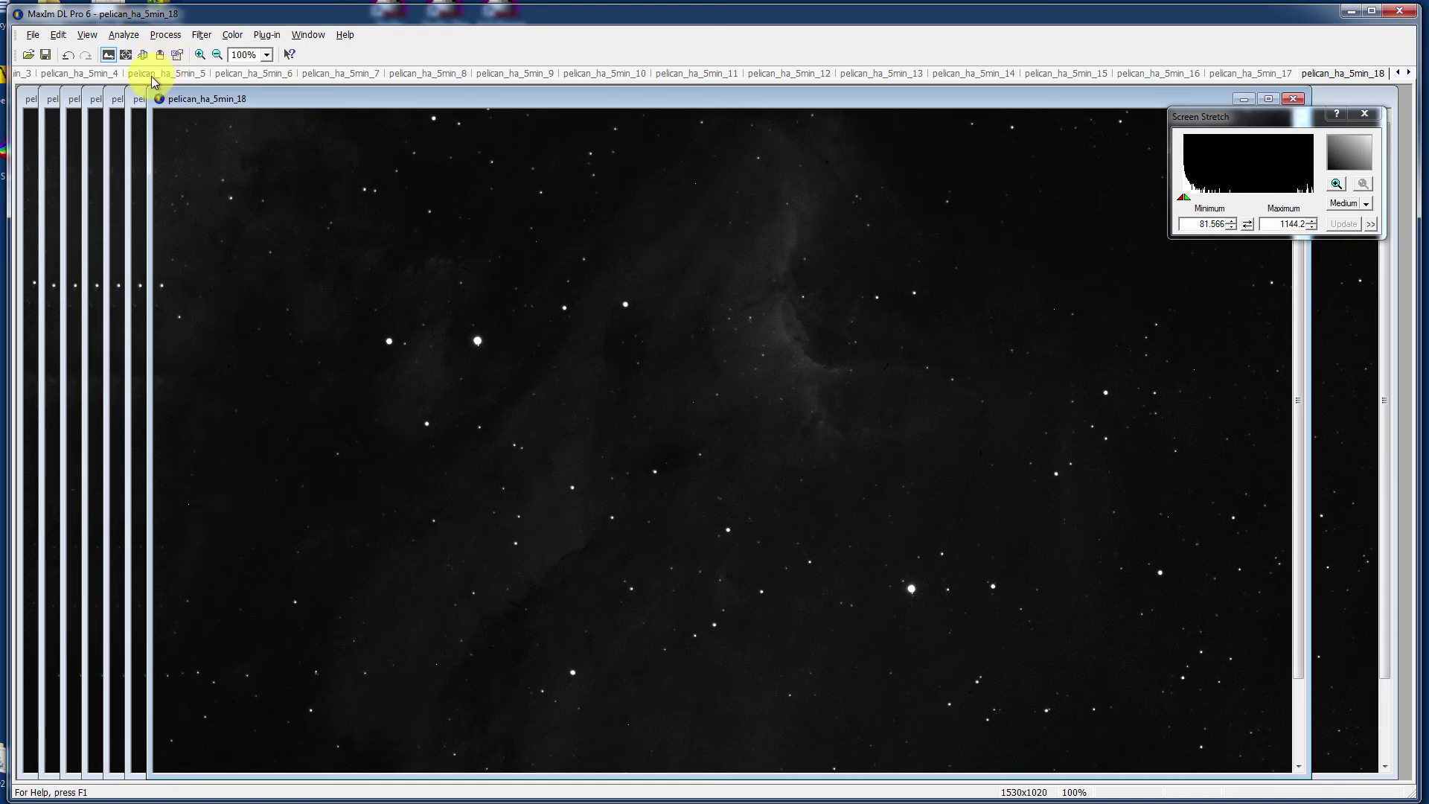
Inspect calibrated frames pelican_ha_5min_5 through pelican_ha_5min_15 one after another
{"action": "left_click", "coordinate": [150, 75]}
{"action": "left_click", "coordinate": [233, 74]}
{"action": "left_click", "coordinate": [319, 74]}
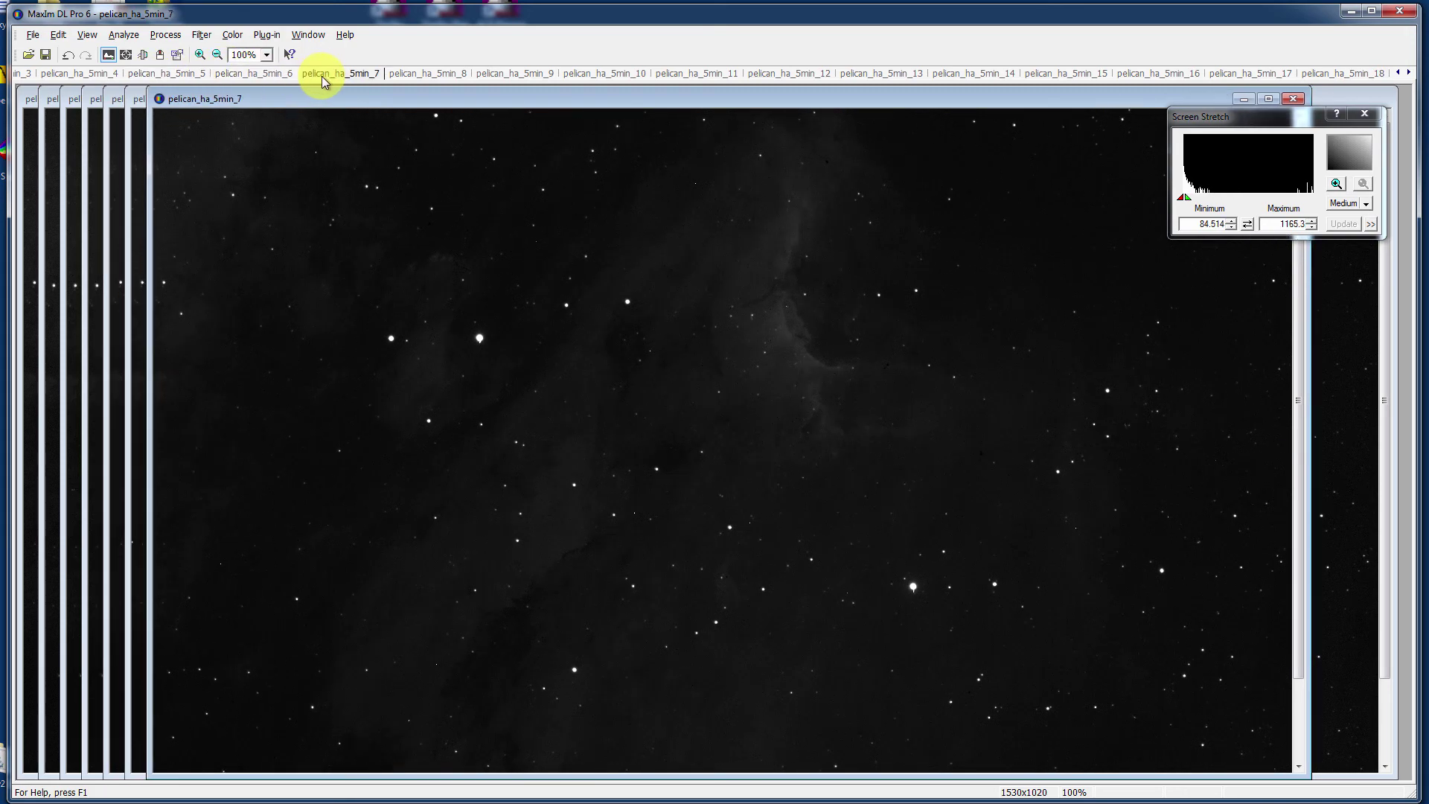
{"action": "left_click", "coordinate": [398, 73]}
{"action": "left_click", "coordinate": [488, 75]}
{"action": "left_click", "coordinate": [587, 73]}
{"action": "left_click", "coordinate": [670, 73]}
{"action": "left_click", "coordinate": [777, 75]}
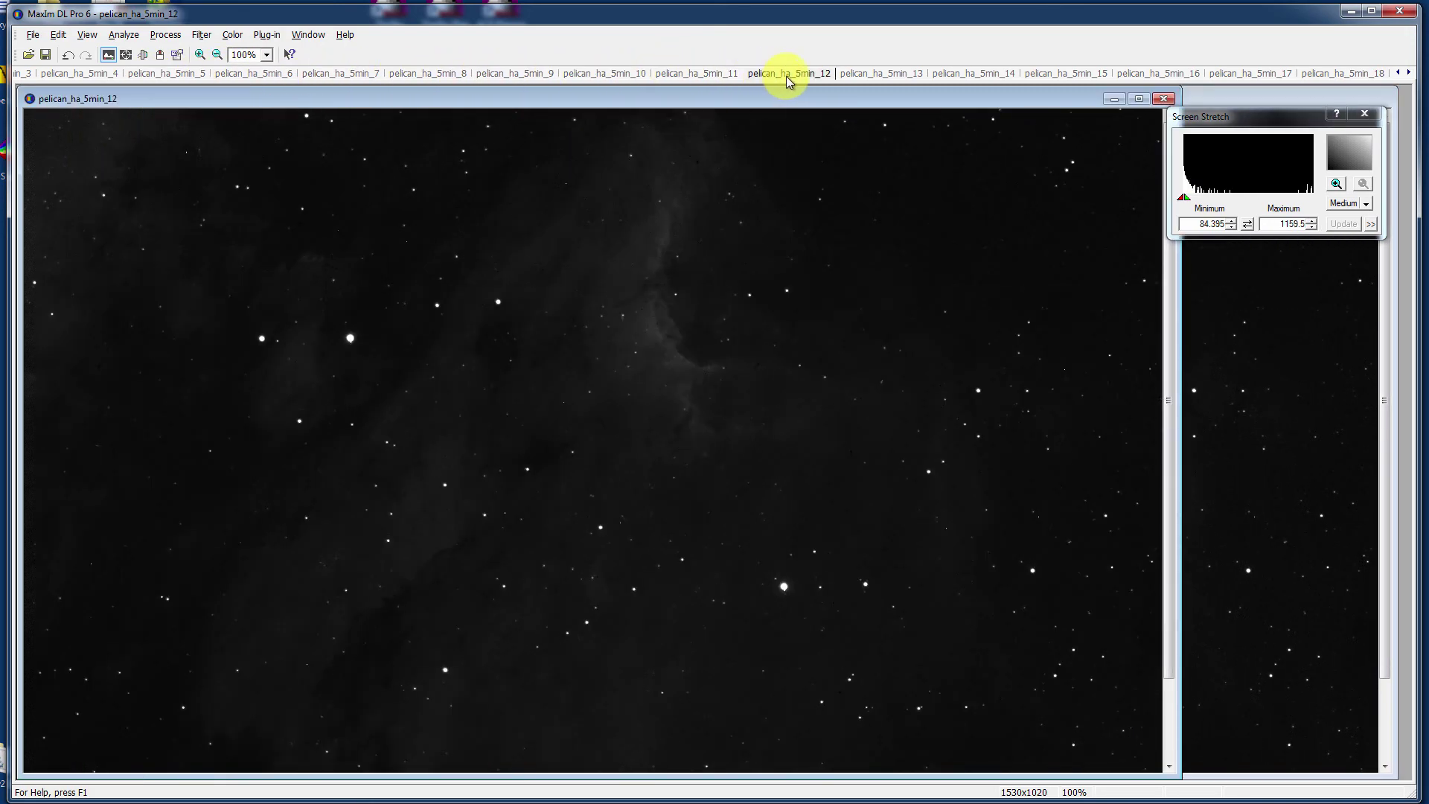
{"action": "left_click", "coordinate": [858, 74]}
{"action": "left_click", "coordinate": [943, 74]}
{"action": "left_click", "coordinate": [1028, 74]}
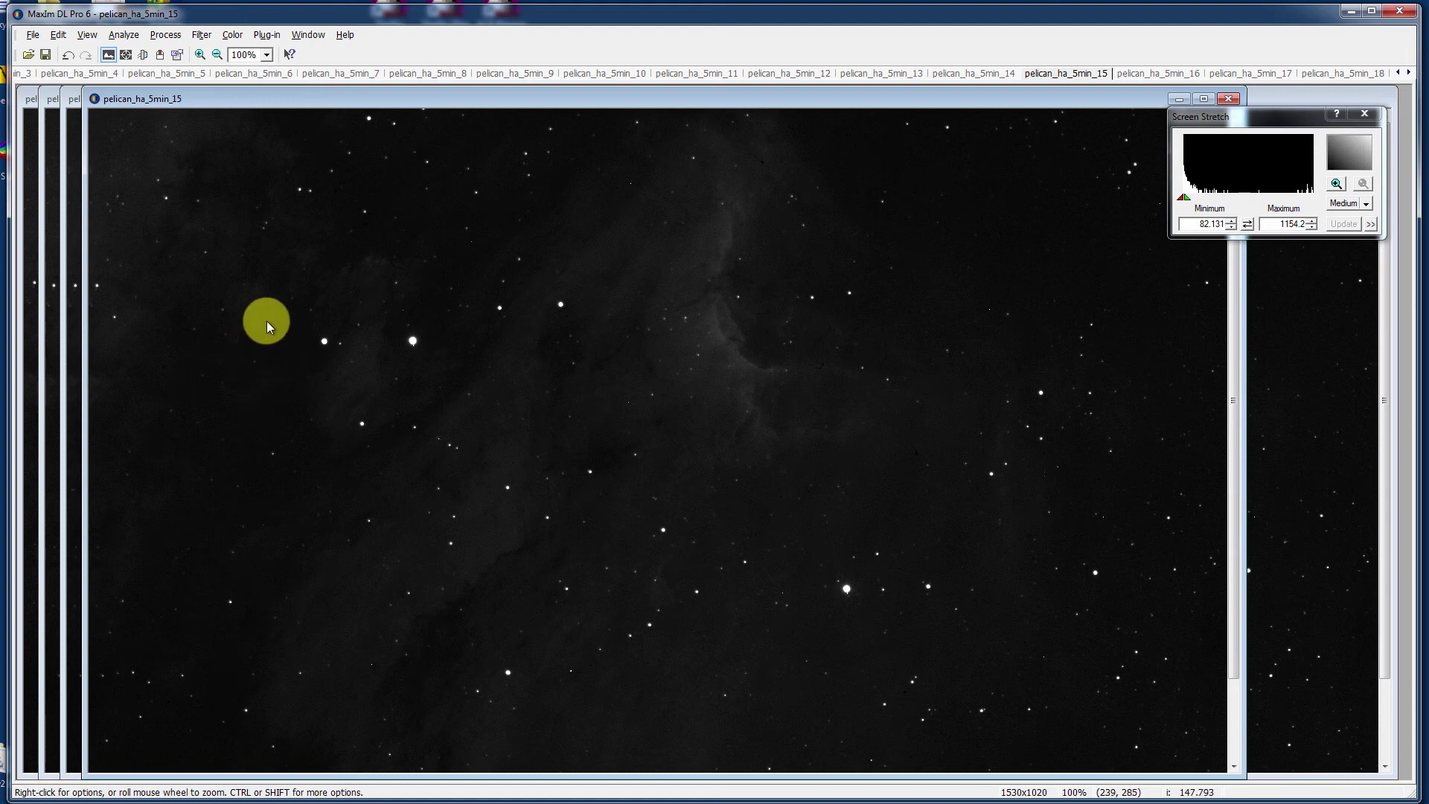
Open the Stack dialog from the Process menu and move it to the screen centre
{"action": "left_click", "coordinate": [169, 37]}
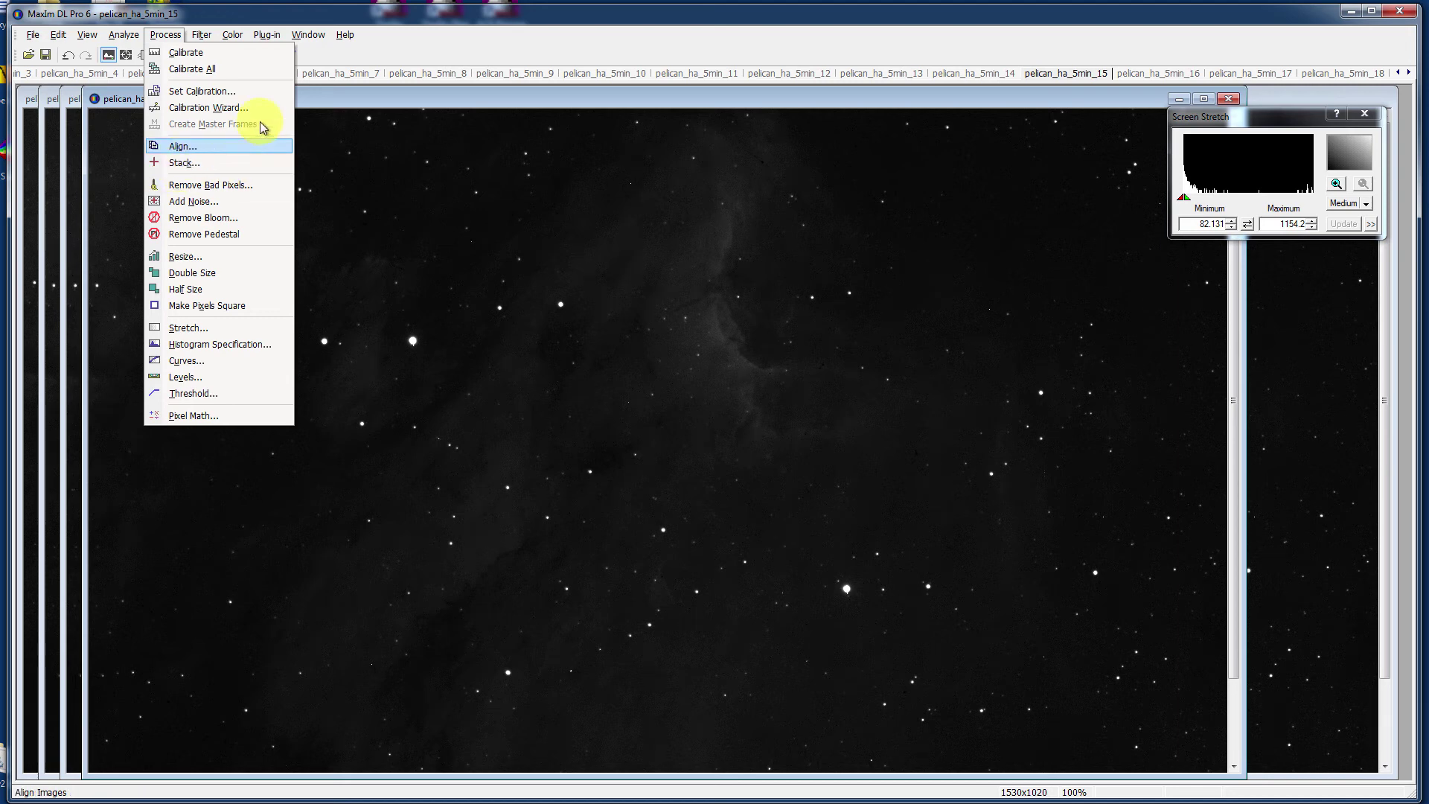
{"action": "left_click", "coordinate": [368, 41]}
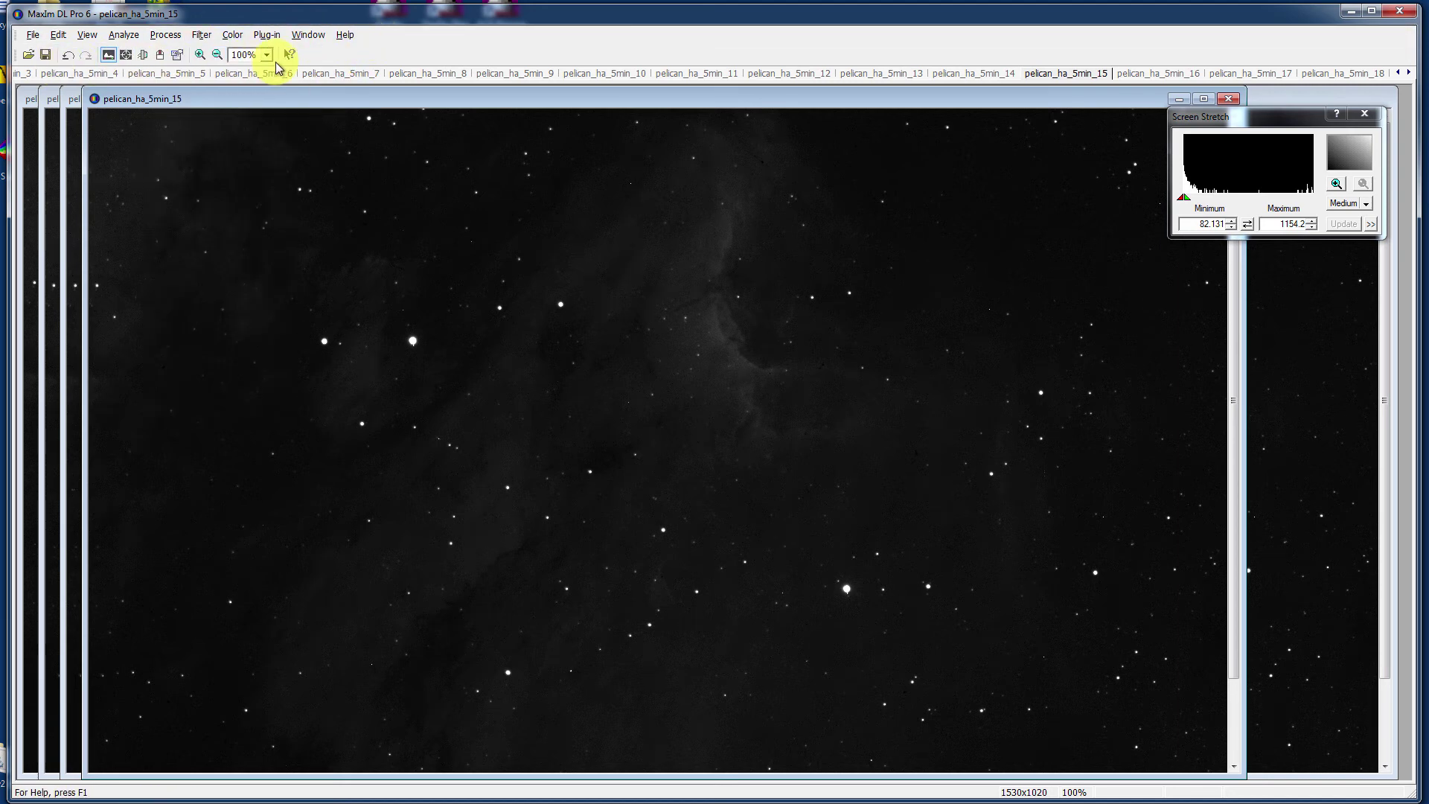
{"action": "left_click", "coordinate": [168, 38]}
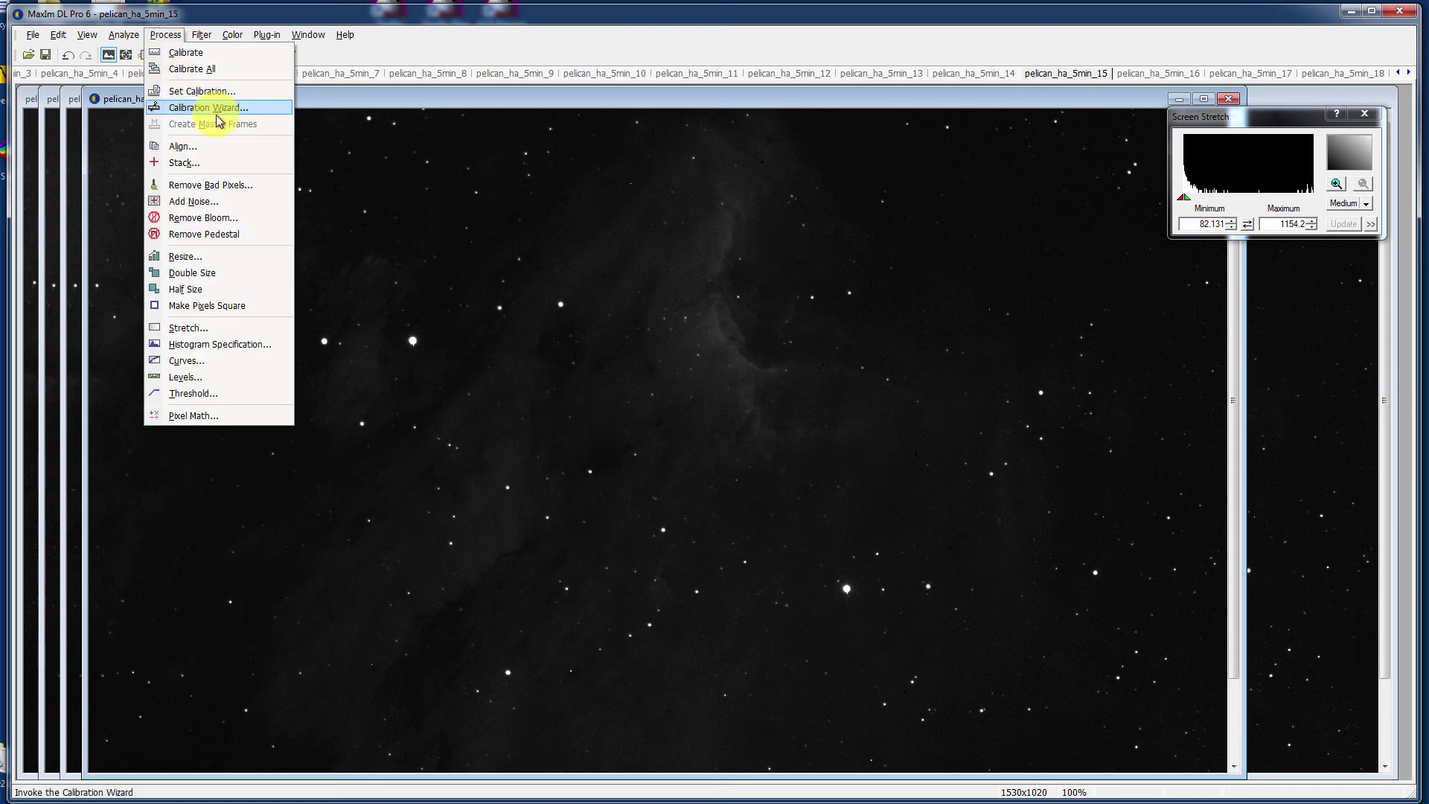
{"action": "left_click", "coordinate": [195, 164]}
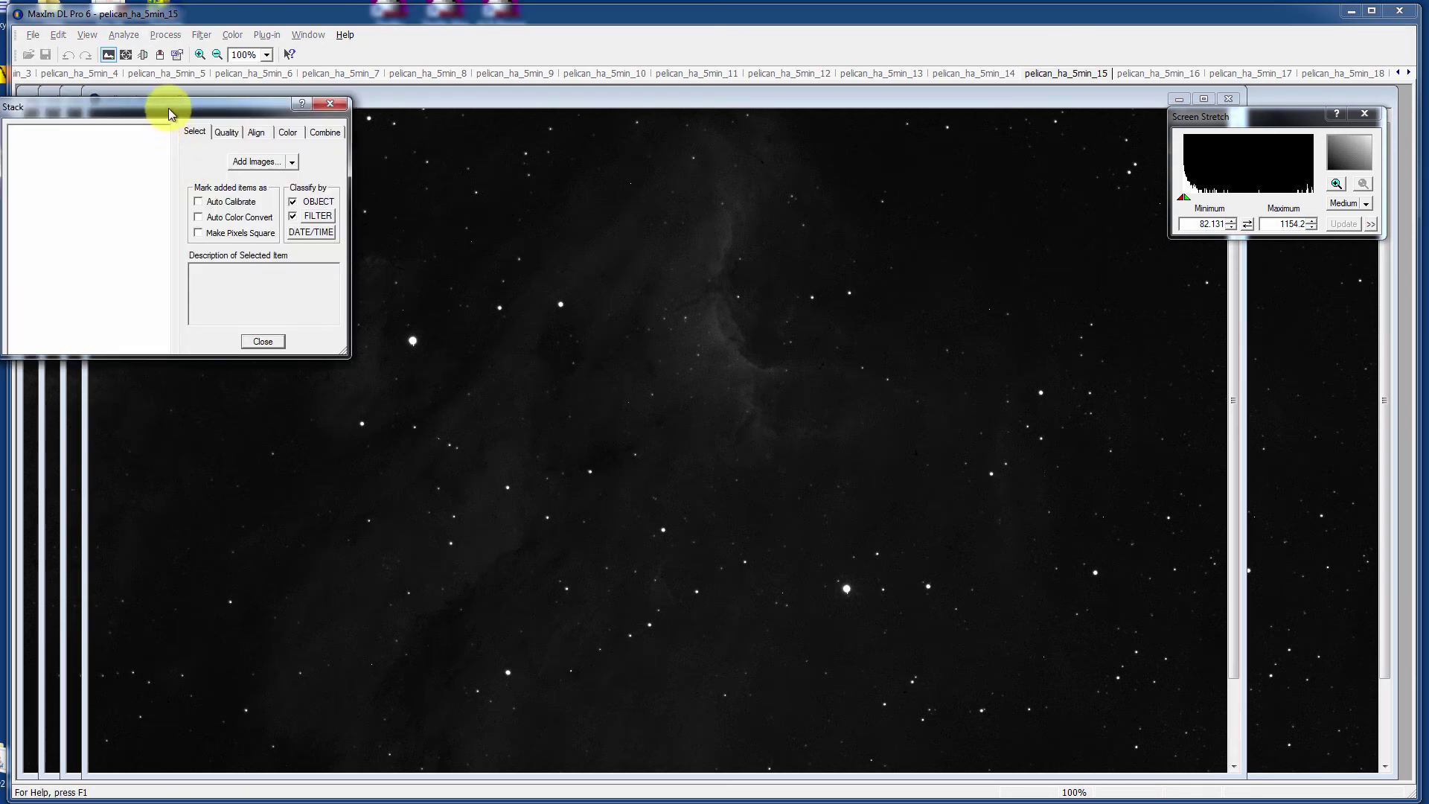
{"action": "left_click_drag", "start_coordinate": [170, 110], "coordinate": [642, 305]}
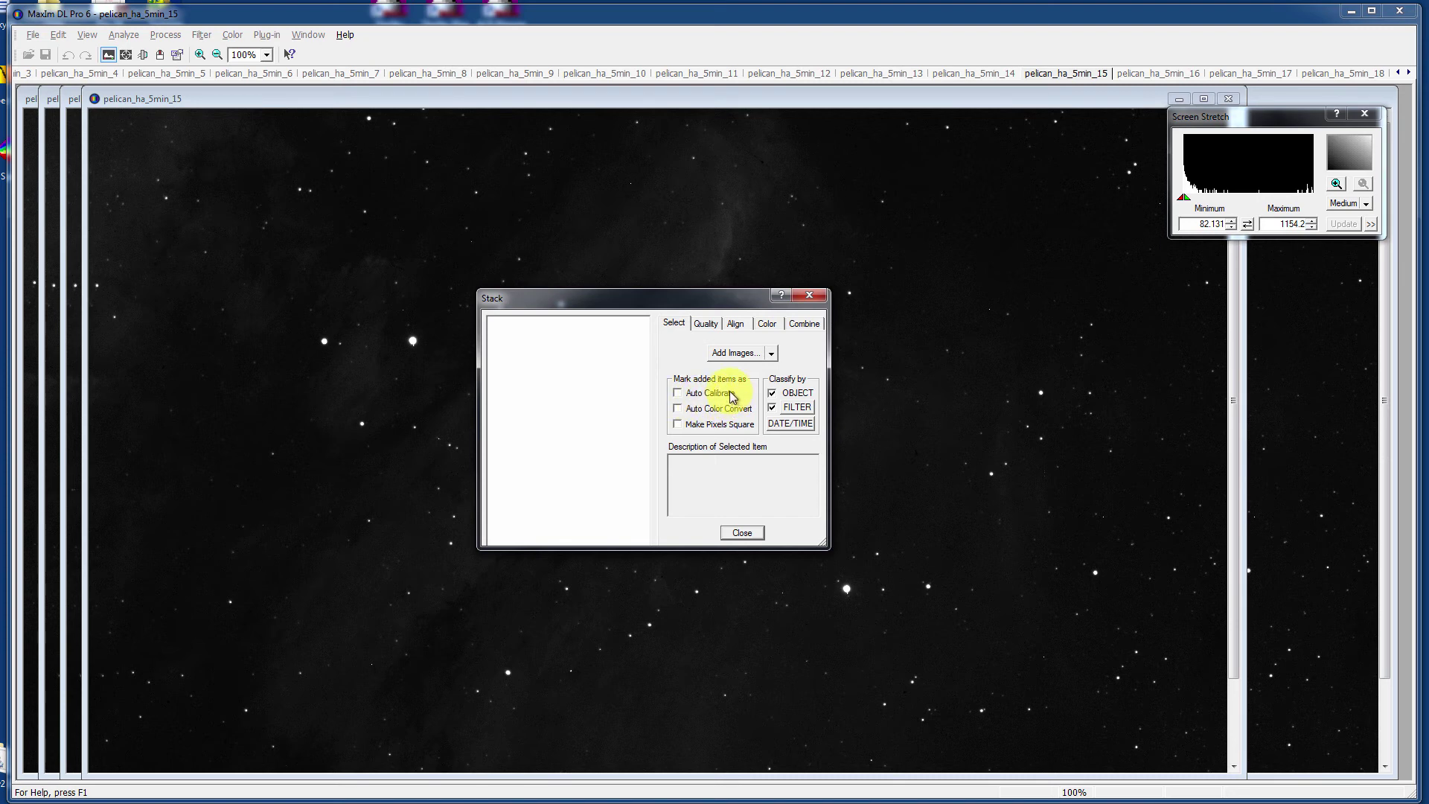
Add all 18 open H-alpha frames to the stack as Group1 and expand its file list
{"action": "left_click", "coordinate": [771, 354]}
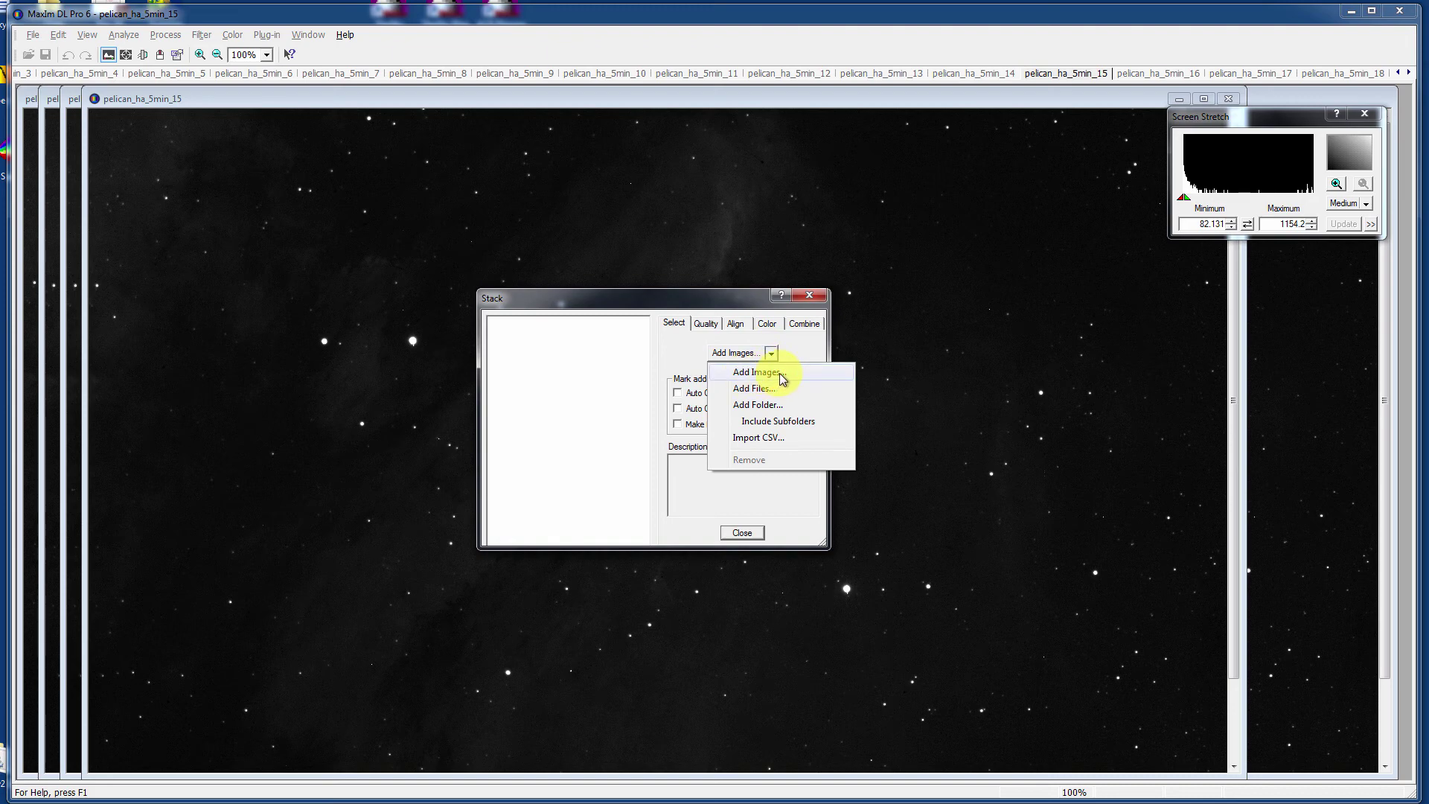
{"action": "left_click", "coordinate": [783, 373]}
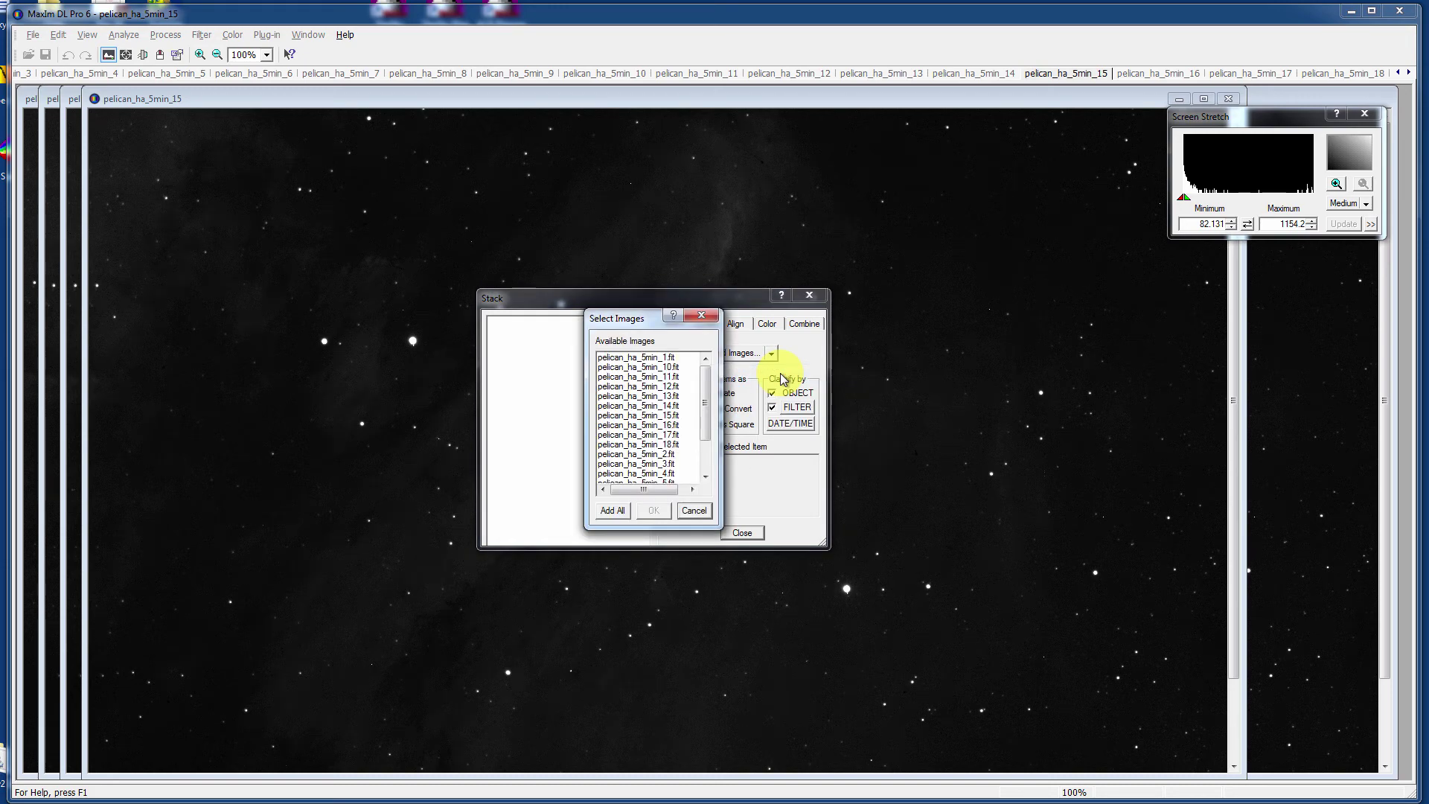
{"action": "left_click", "coordinate": [611, 510]}
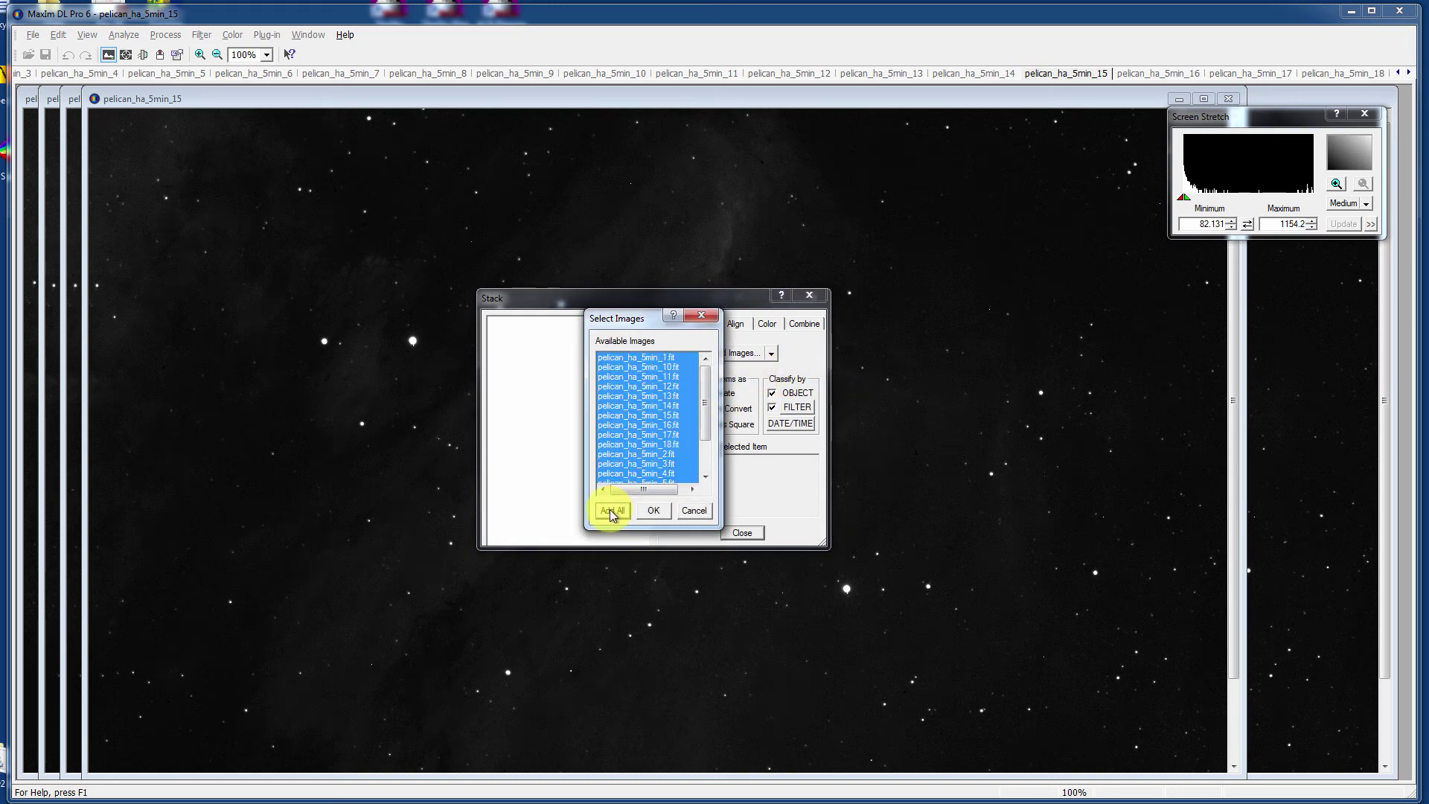
{"action": "left_click", "coordinate": [647, 512]}
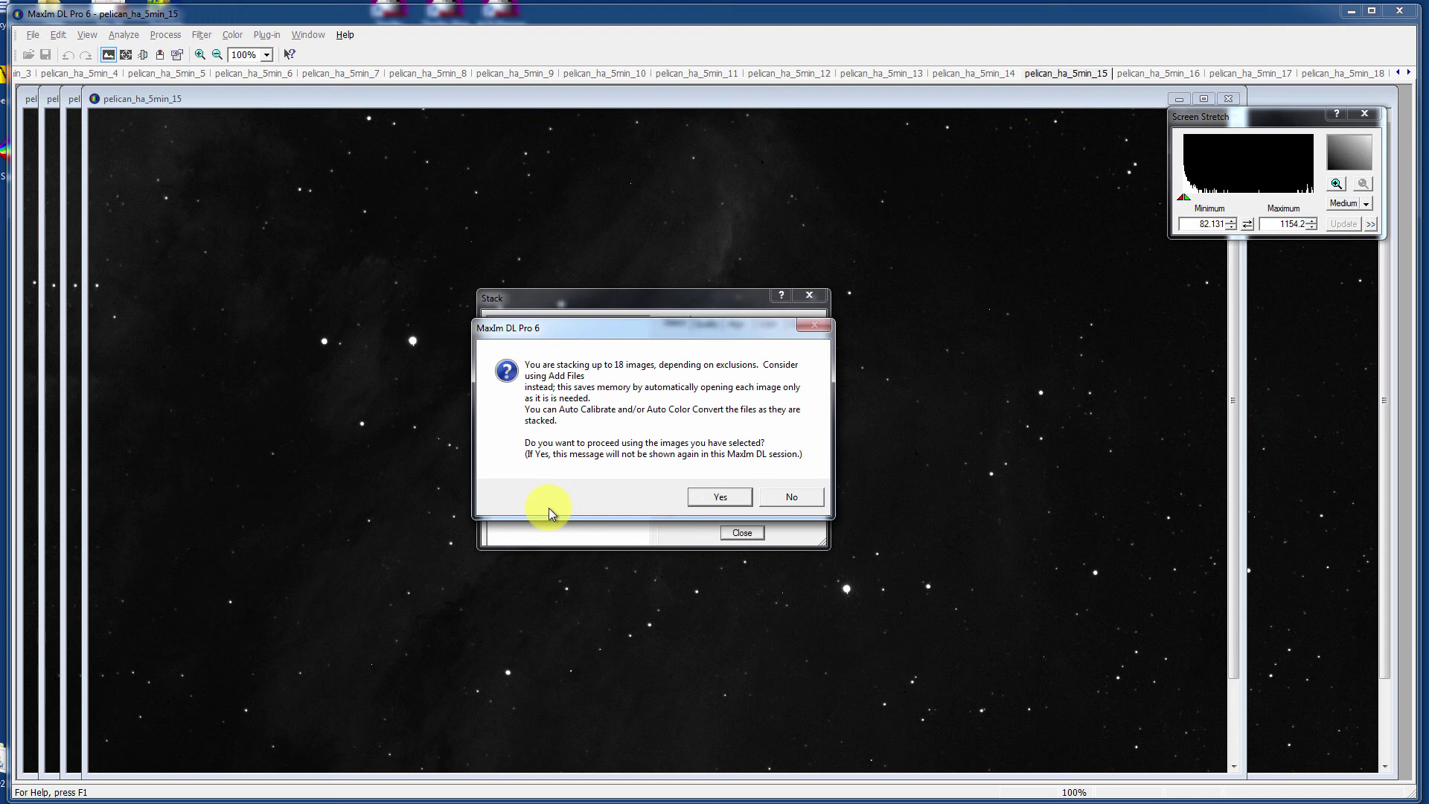
{"action": "left_click", "coordinate": [706, 497]}
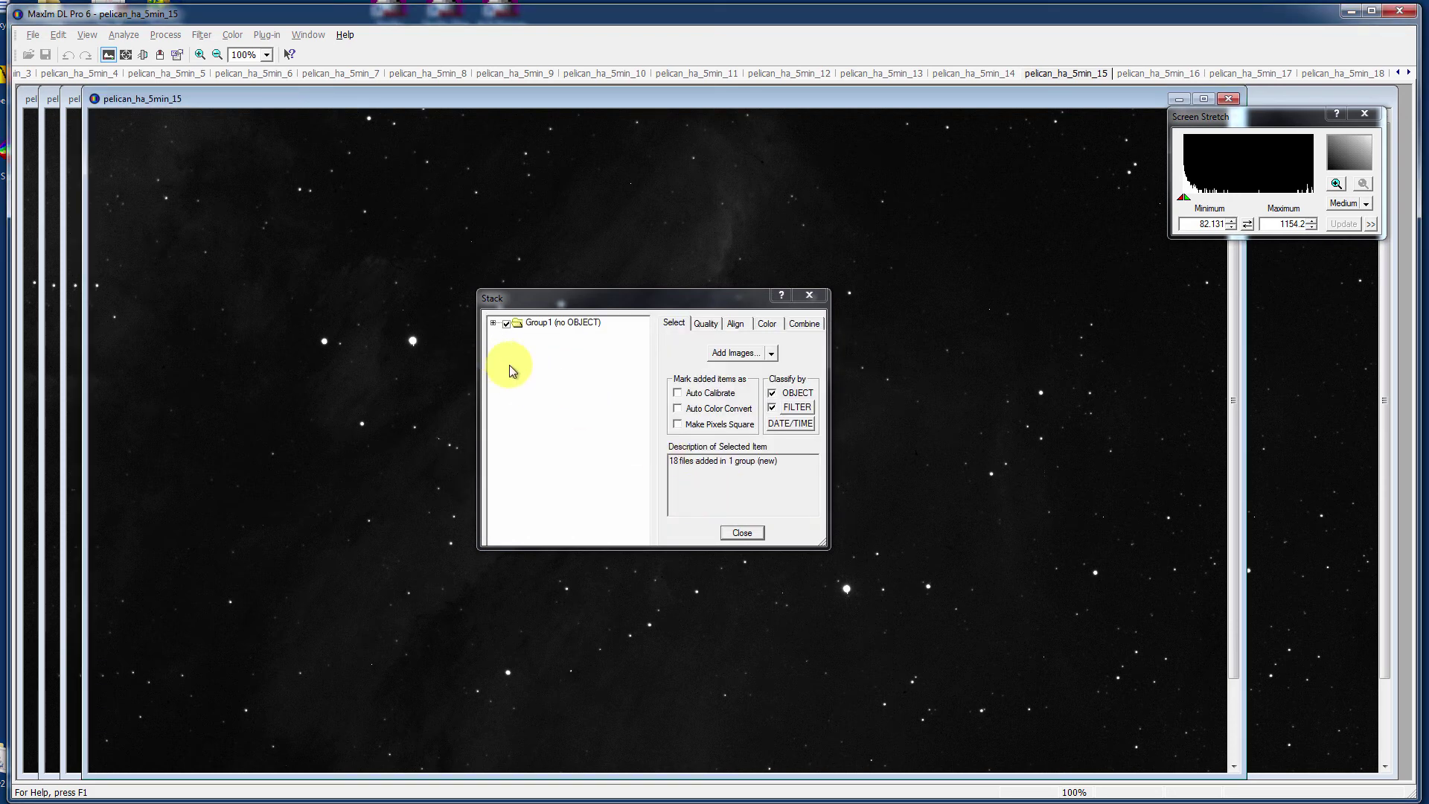
{"action": "left_click", "coordinate": [493, 324]}
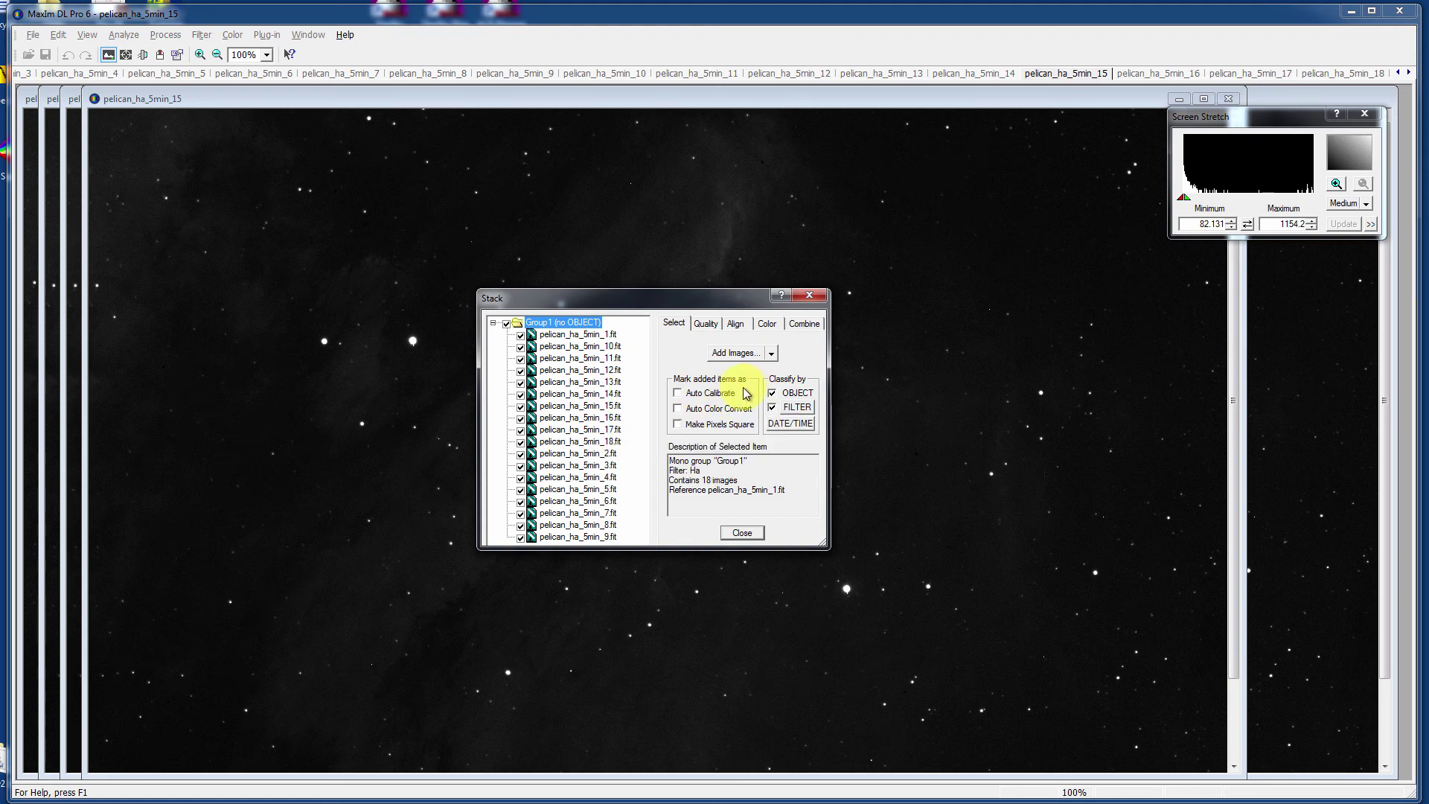
Review the Quality settings, then set the Align mode to Auto - star matching
{"action": "left_click", "coordinate": [707, 324]}
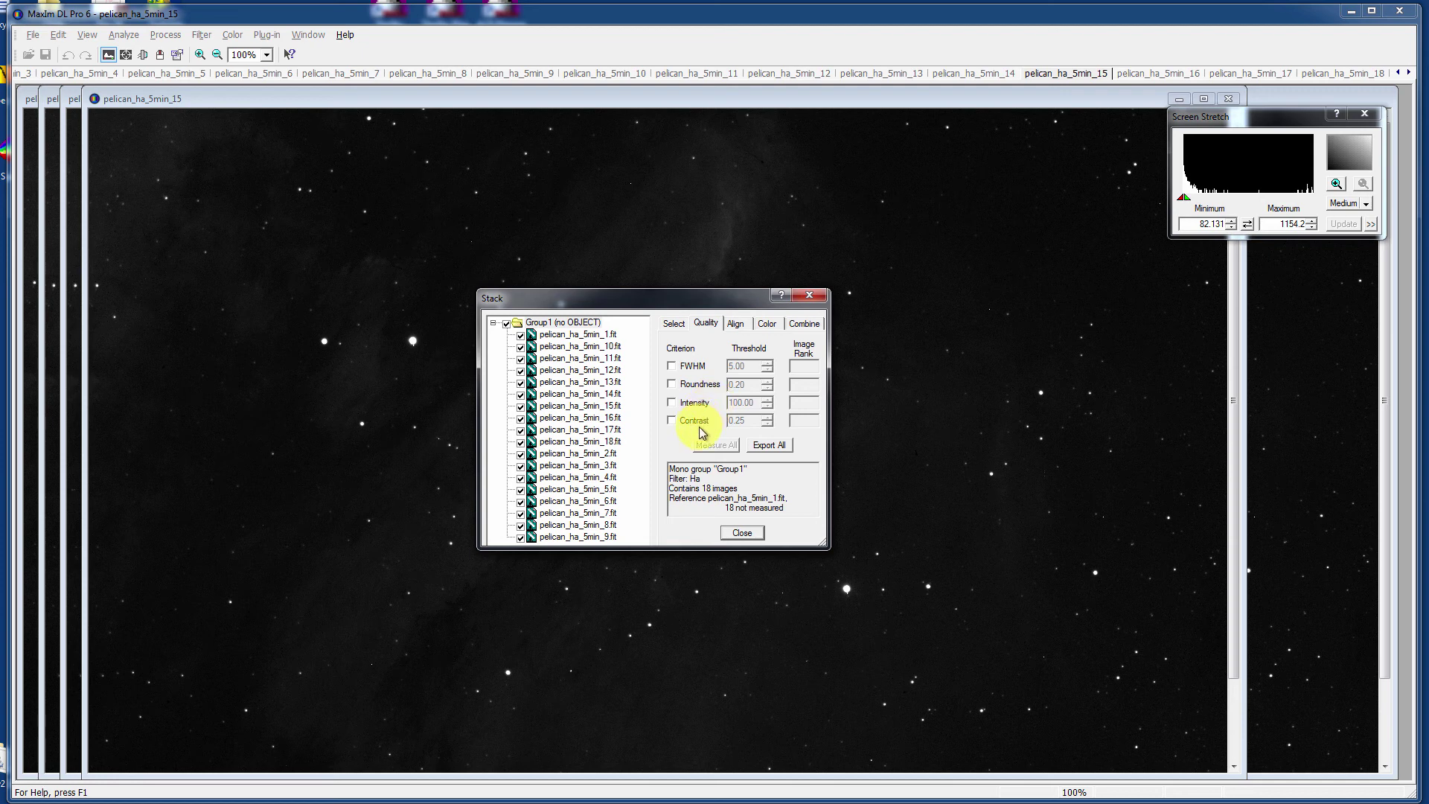
{"action": "left_click", "coordinate": [735, 324]}
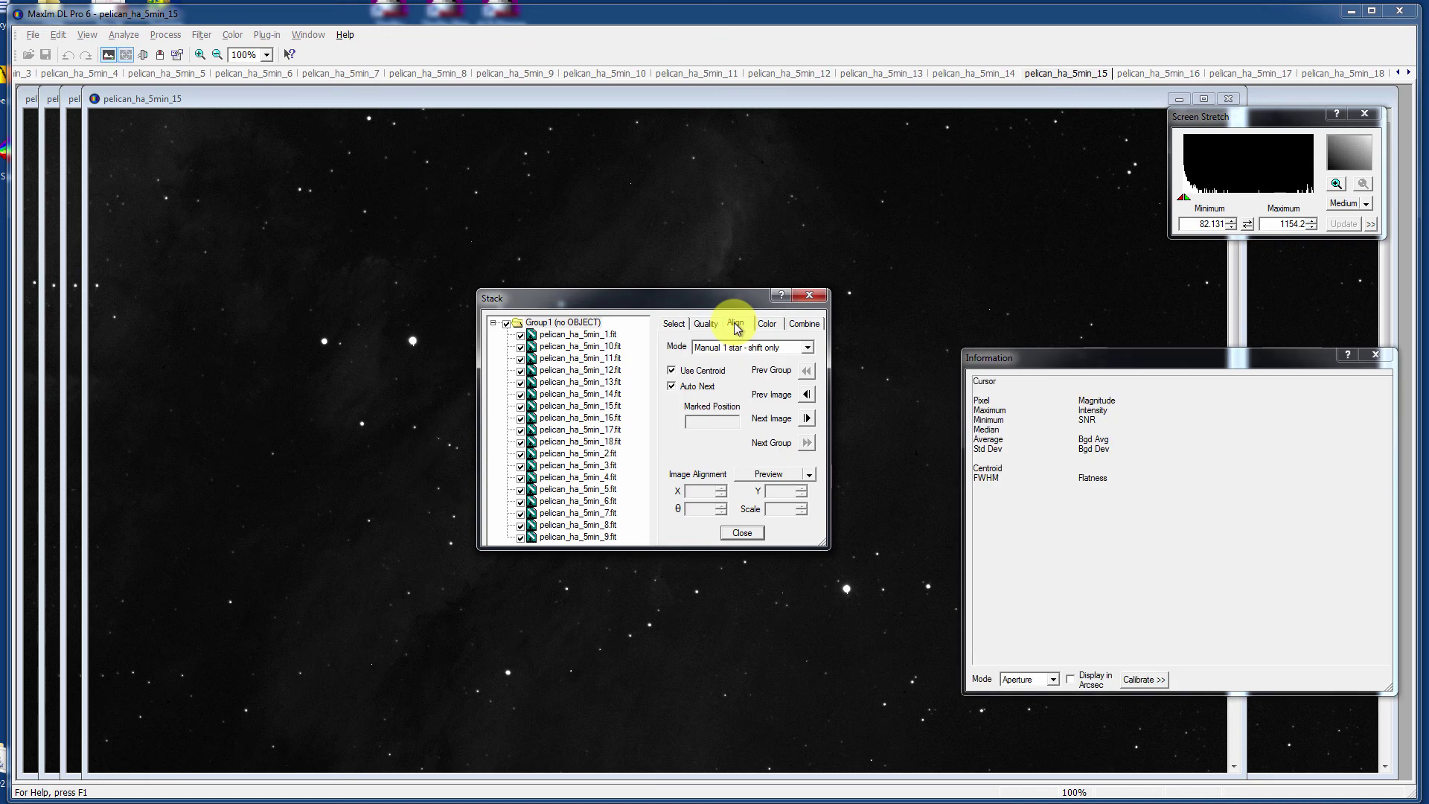
{"action": "left_click", "coordinate": [797, 349]}
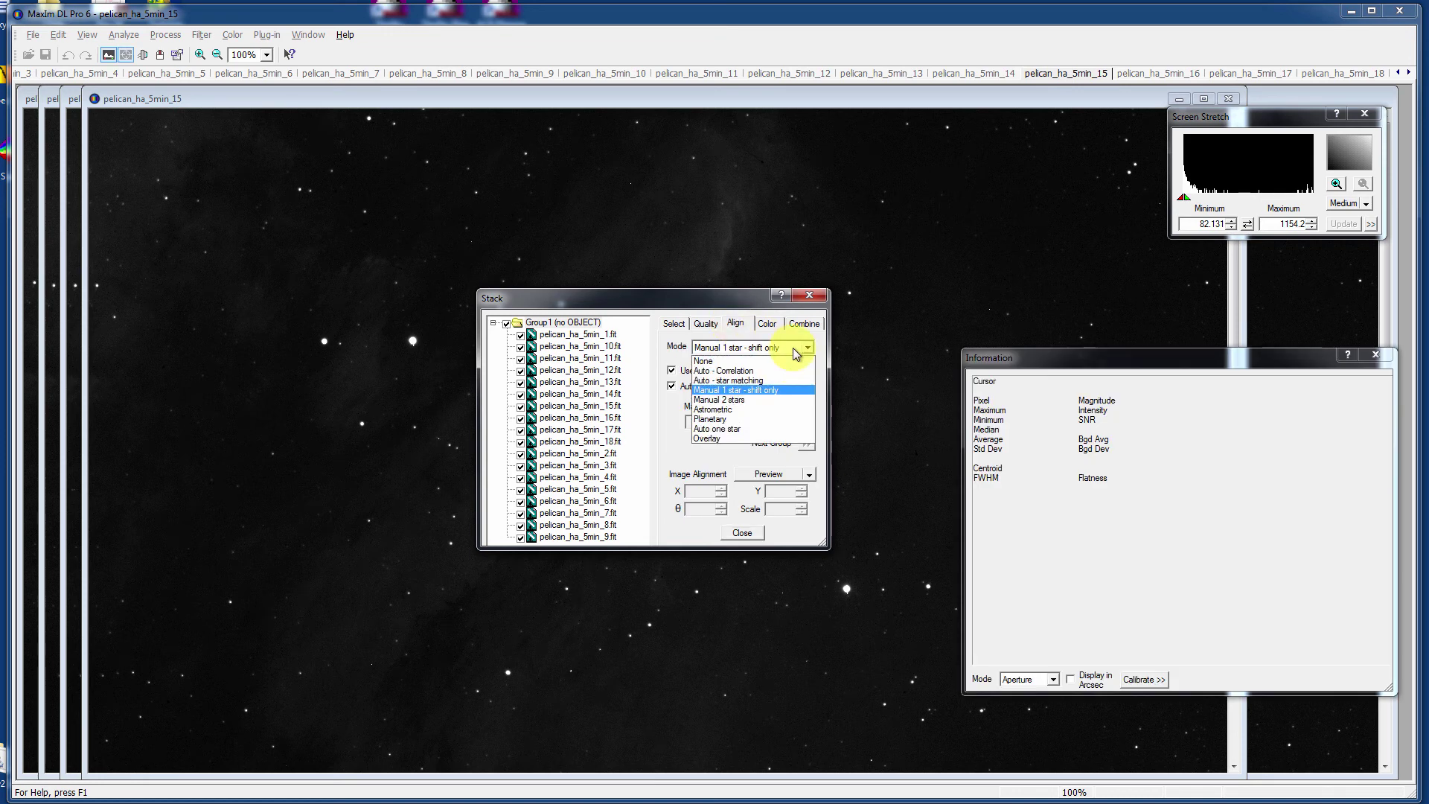
{"action": "left_click", "coordinate": [761, 380]}
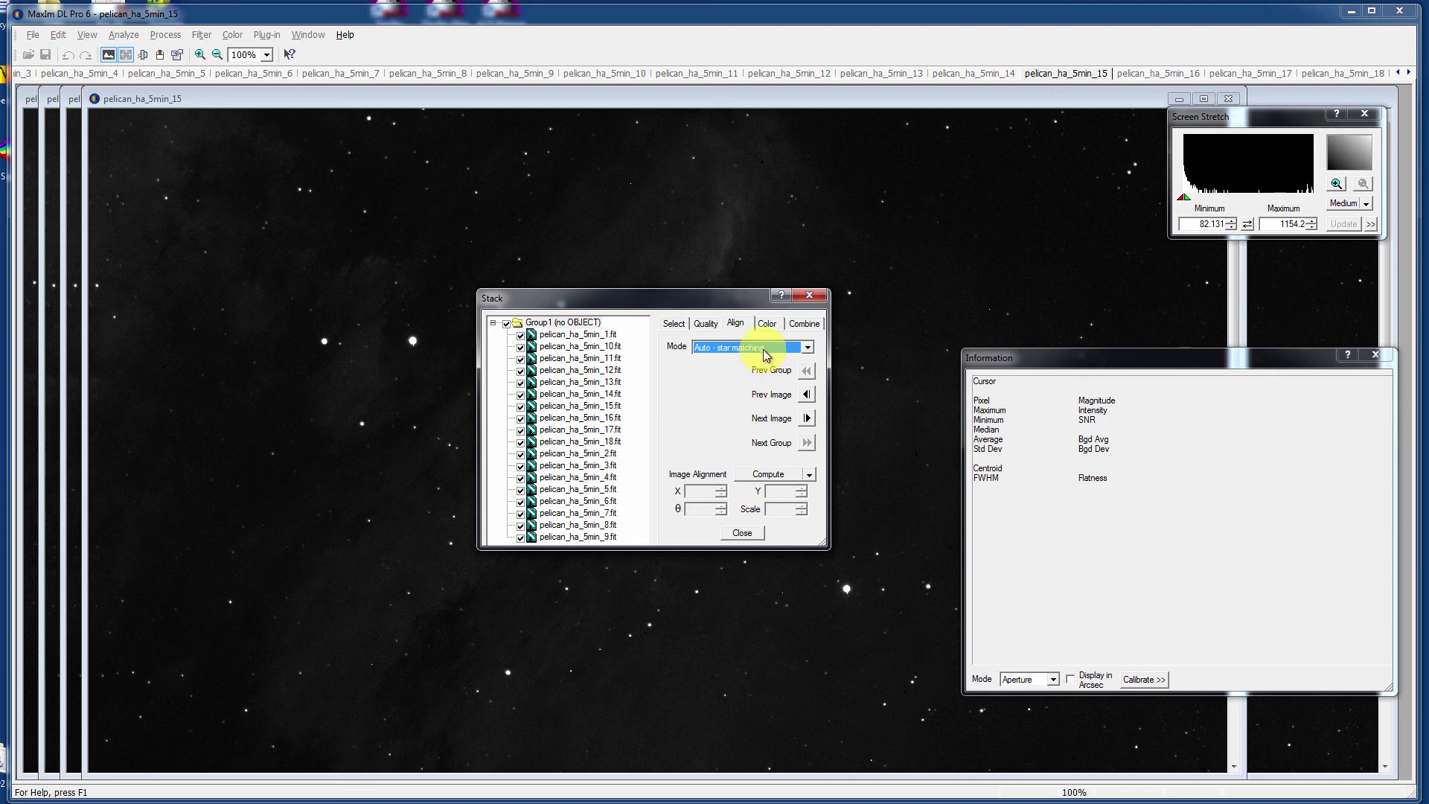
{"action": "left_click", "coordinate": [766, 350]}
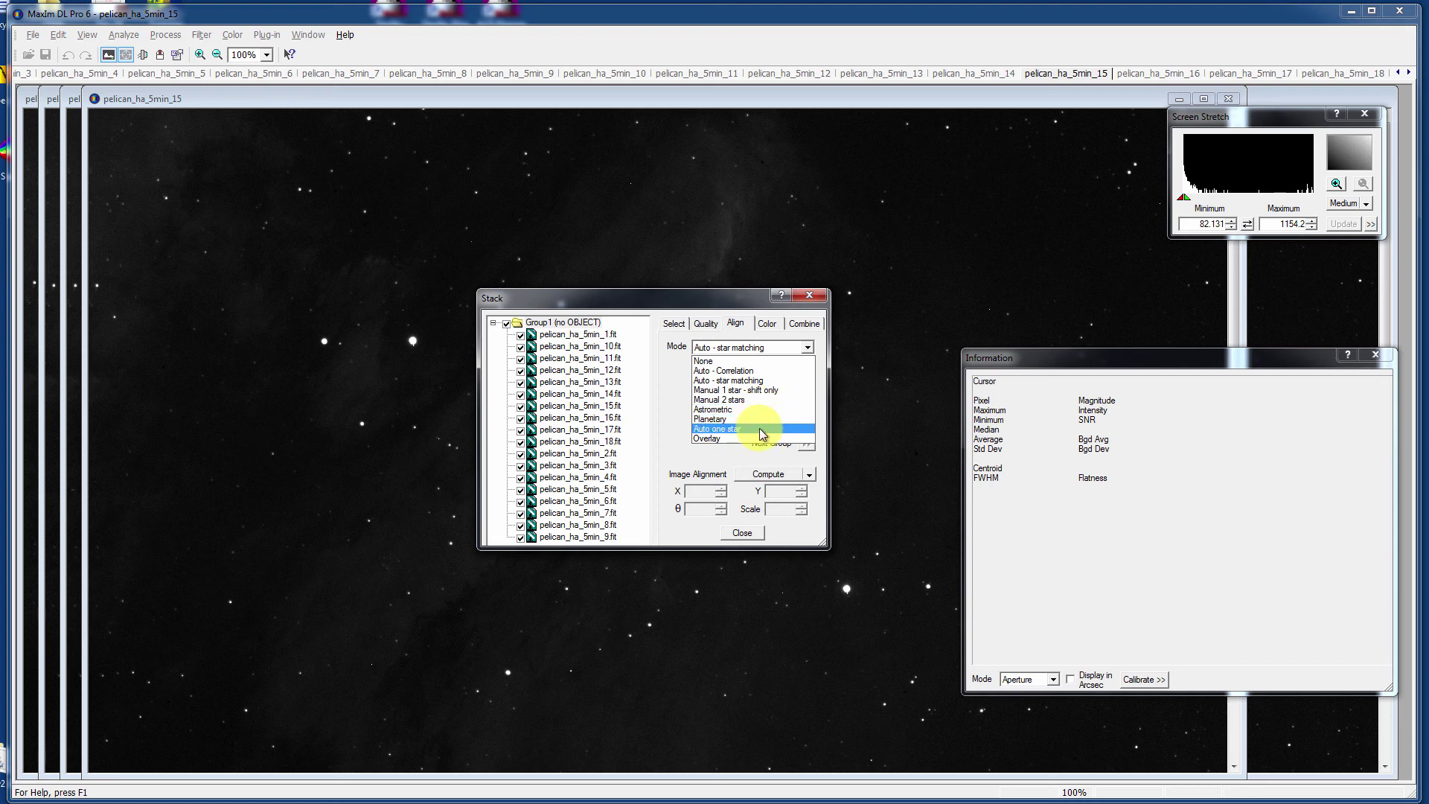
{"action": "left_click", "coordinate": [655, 377]}
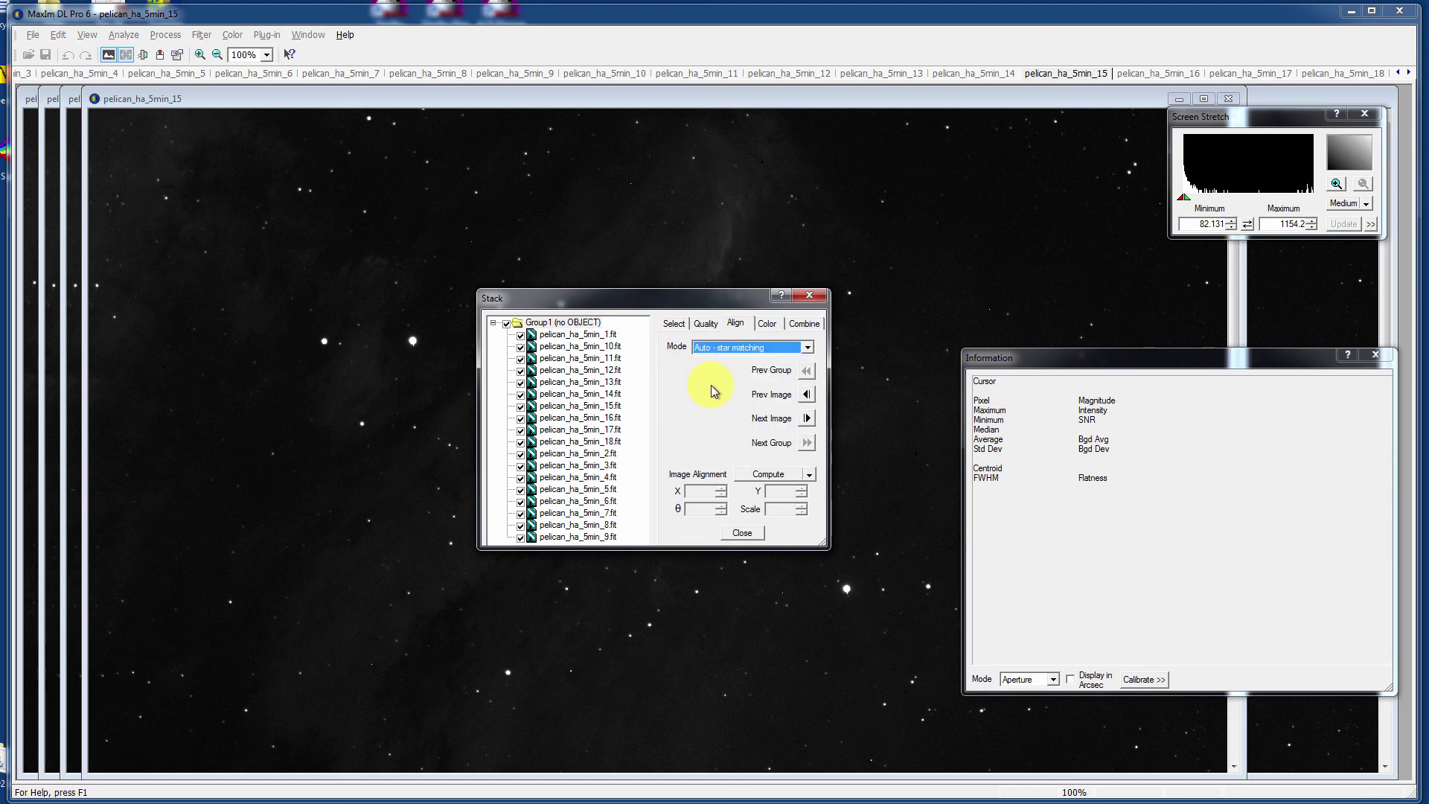
Keep the Sum combine method and IEEE Float FITS format, and choose Combine to New Image
{"action": "left_click", "coordinate": [767, 324]}
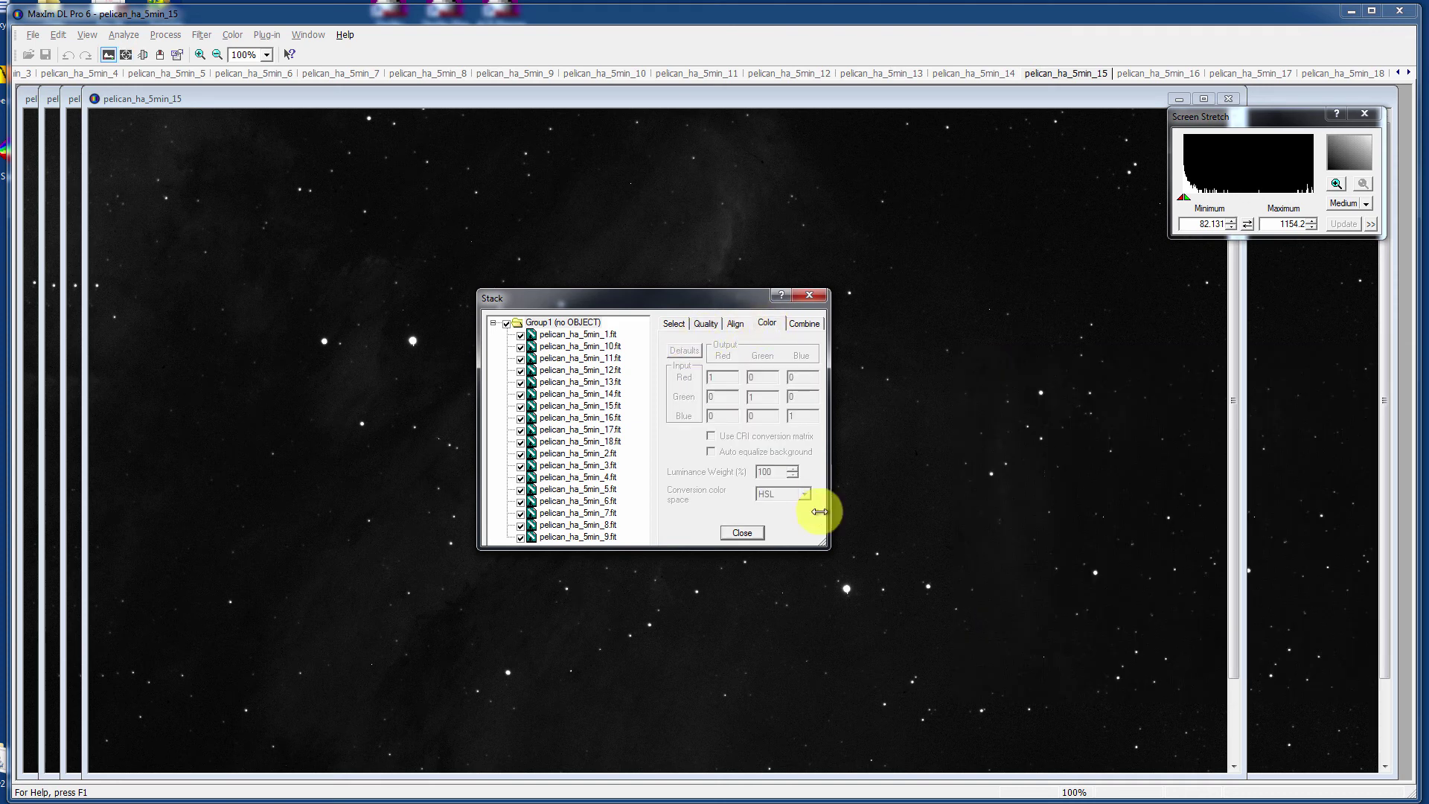
{"action": "left_click", "coordinate": [805, 326]}
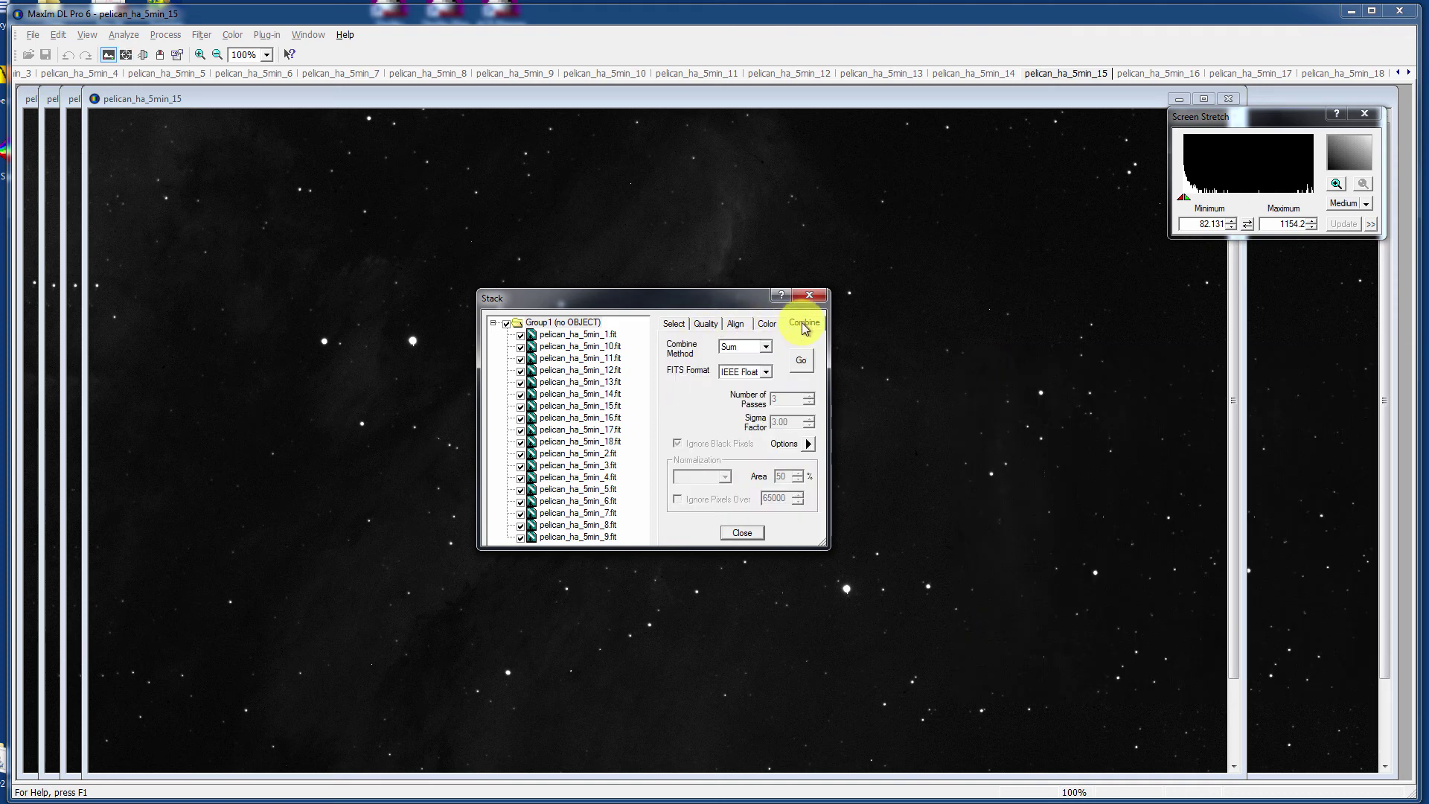
{"action": "left_click", "coordinate": [766, 348]}
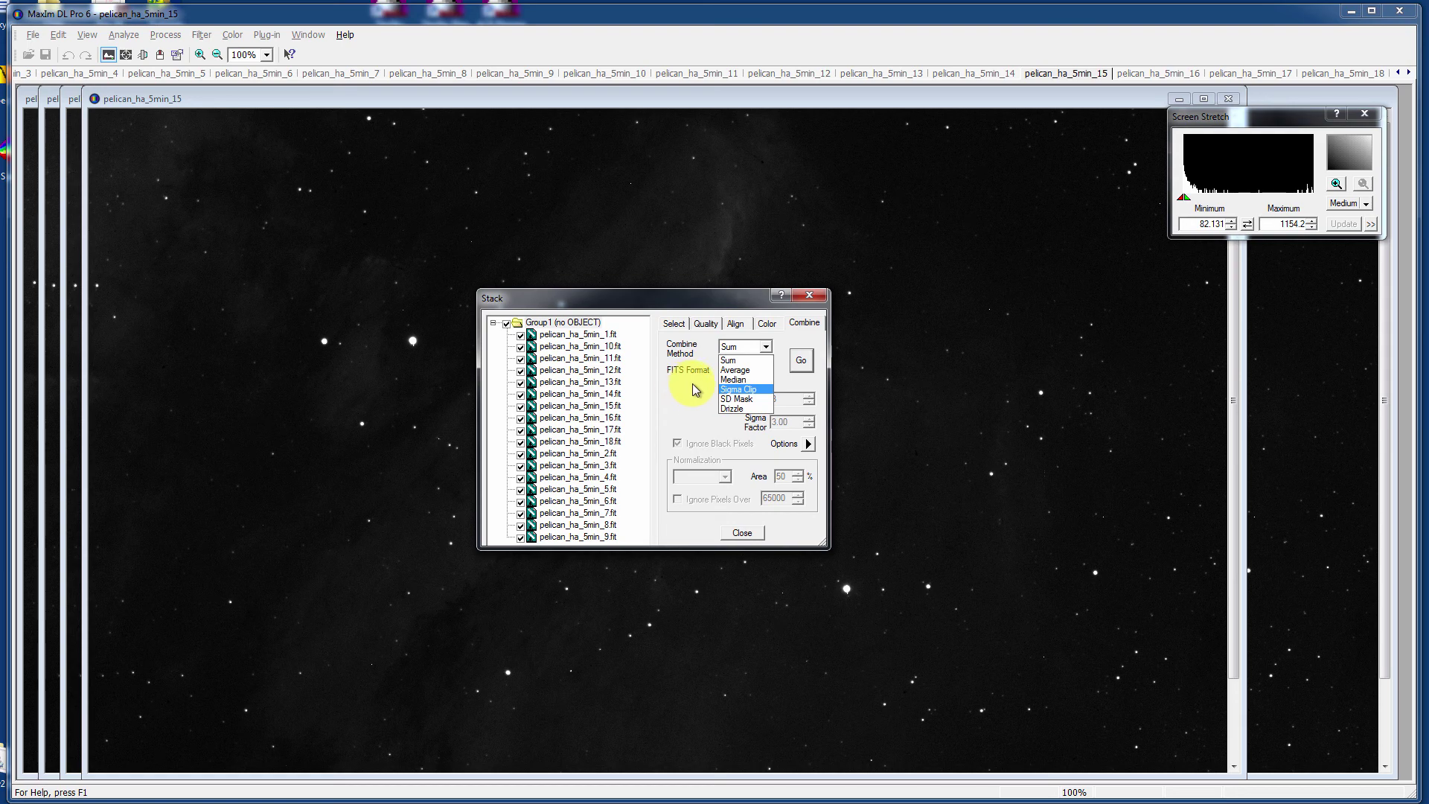
{"action": "left_click", "coordinate": [730, 360]}
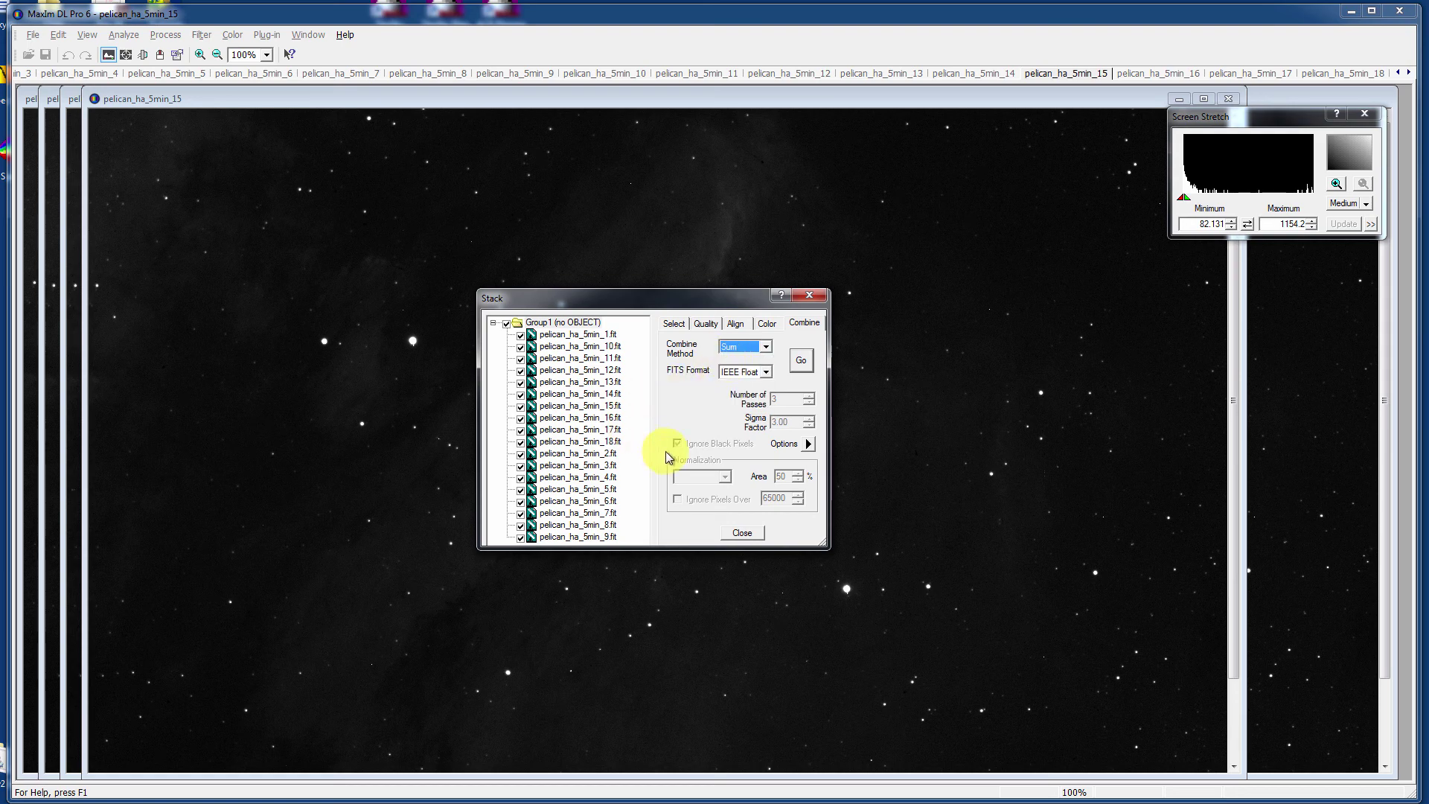
{"action": "left_click", "coordinate": [765, 372]}
{"action": "left_click", "coordinate": [767, 374]}
{"action": "left_click", "coordinate": [767, 375]}
{"action": "left_click", "coordinate": [767, 376]}
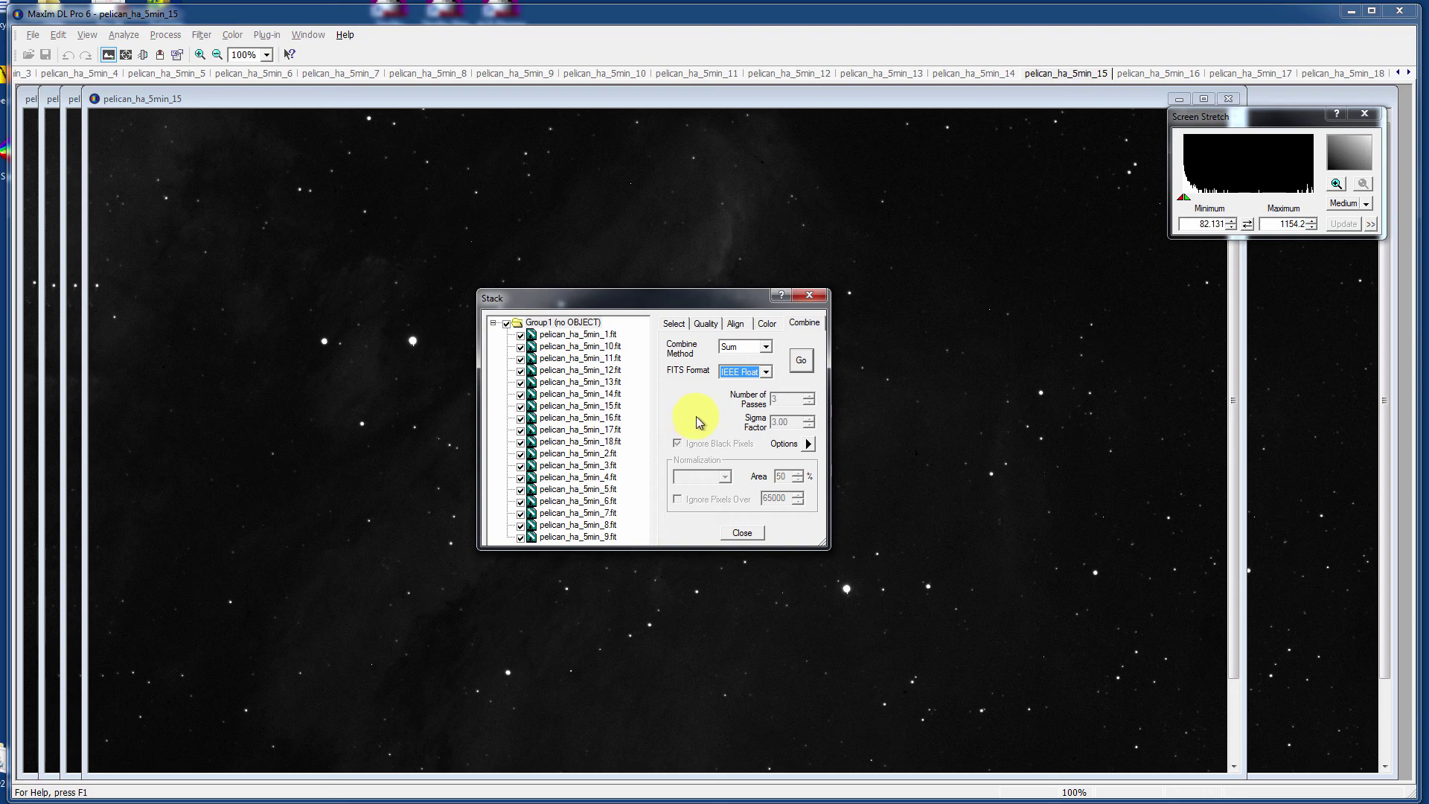
{"action": "left_click", "coordinate": [808, 445]}
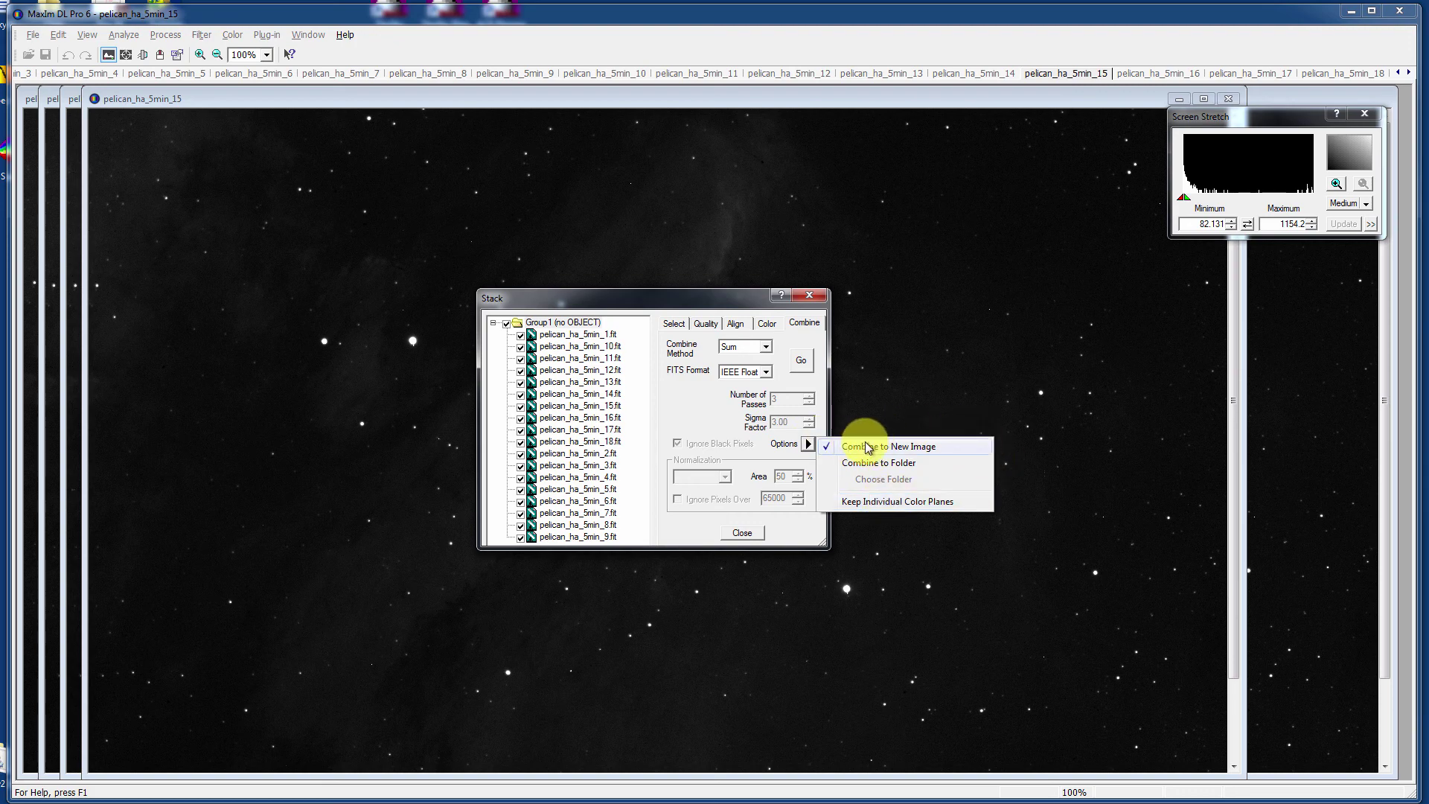
{"action": "left_click", "coordinate": [679, 395]}
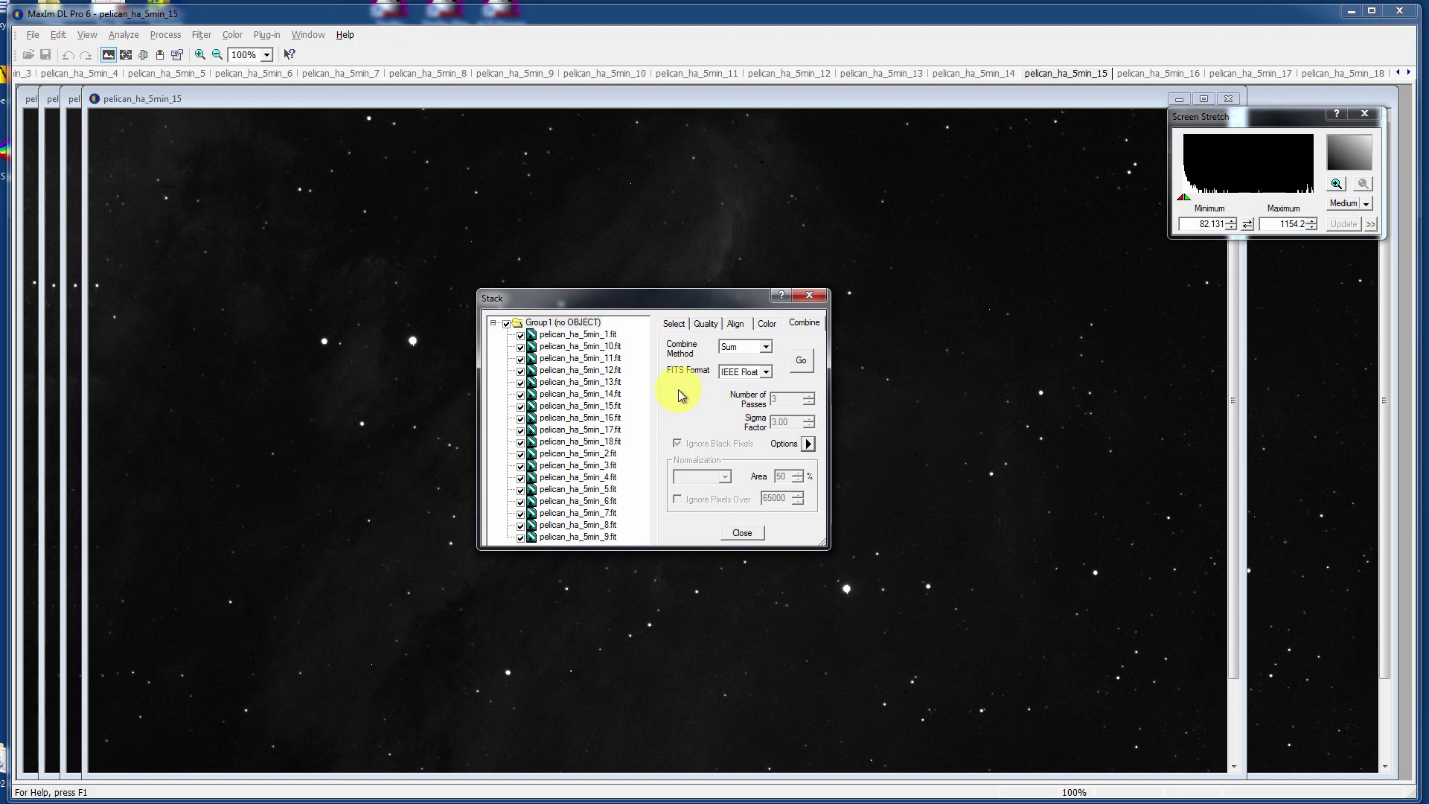
Stack the 18 frames into a new Group1 image and stretch its histogram to reveal the nebula
{"action": "left_click", "coordinate": [802, 362]}
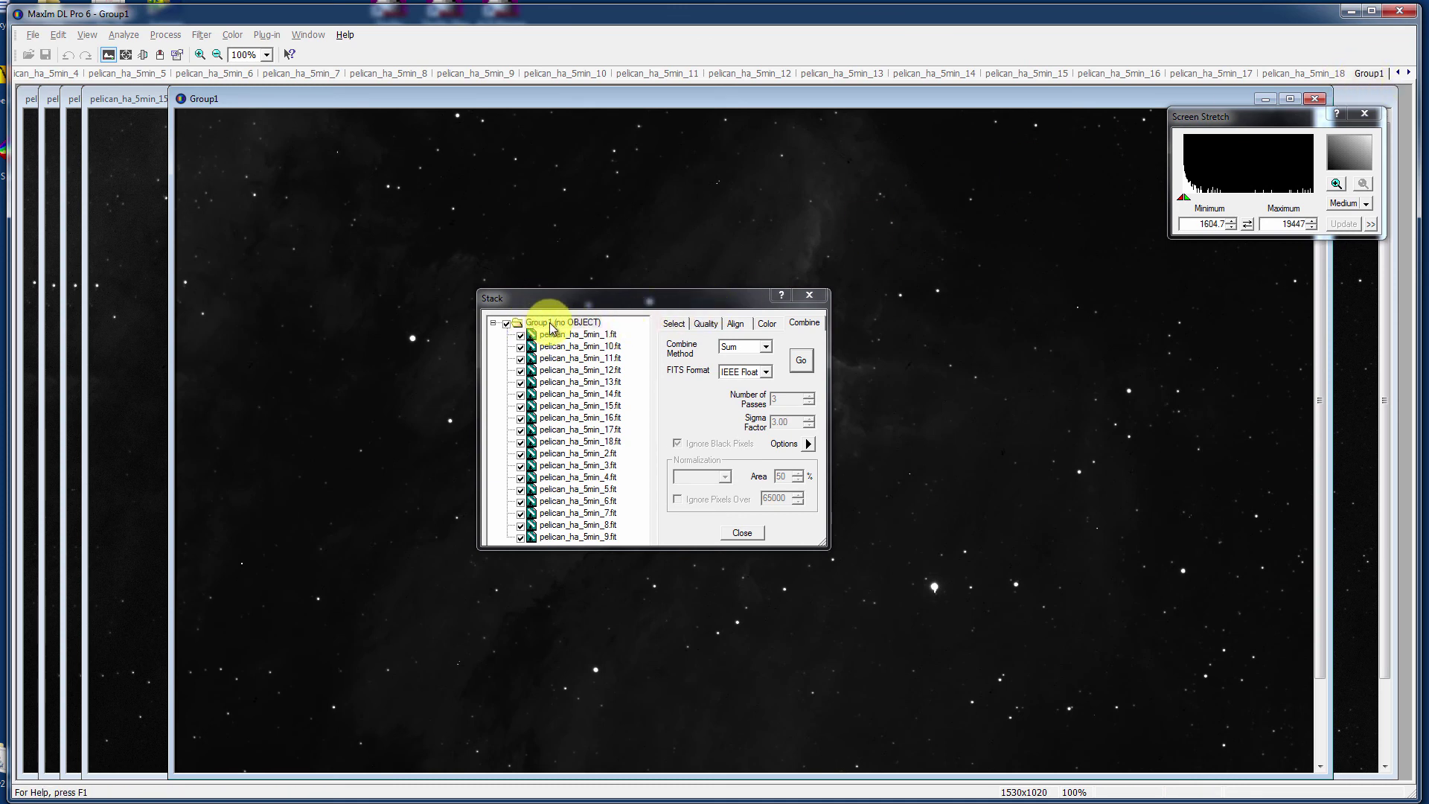
{"action": "left_click", "coordinate": [746, 534]}
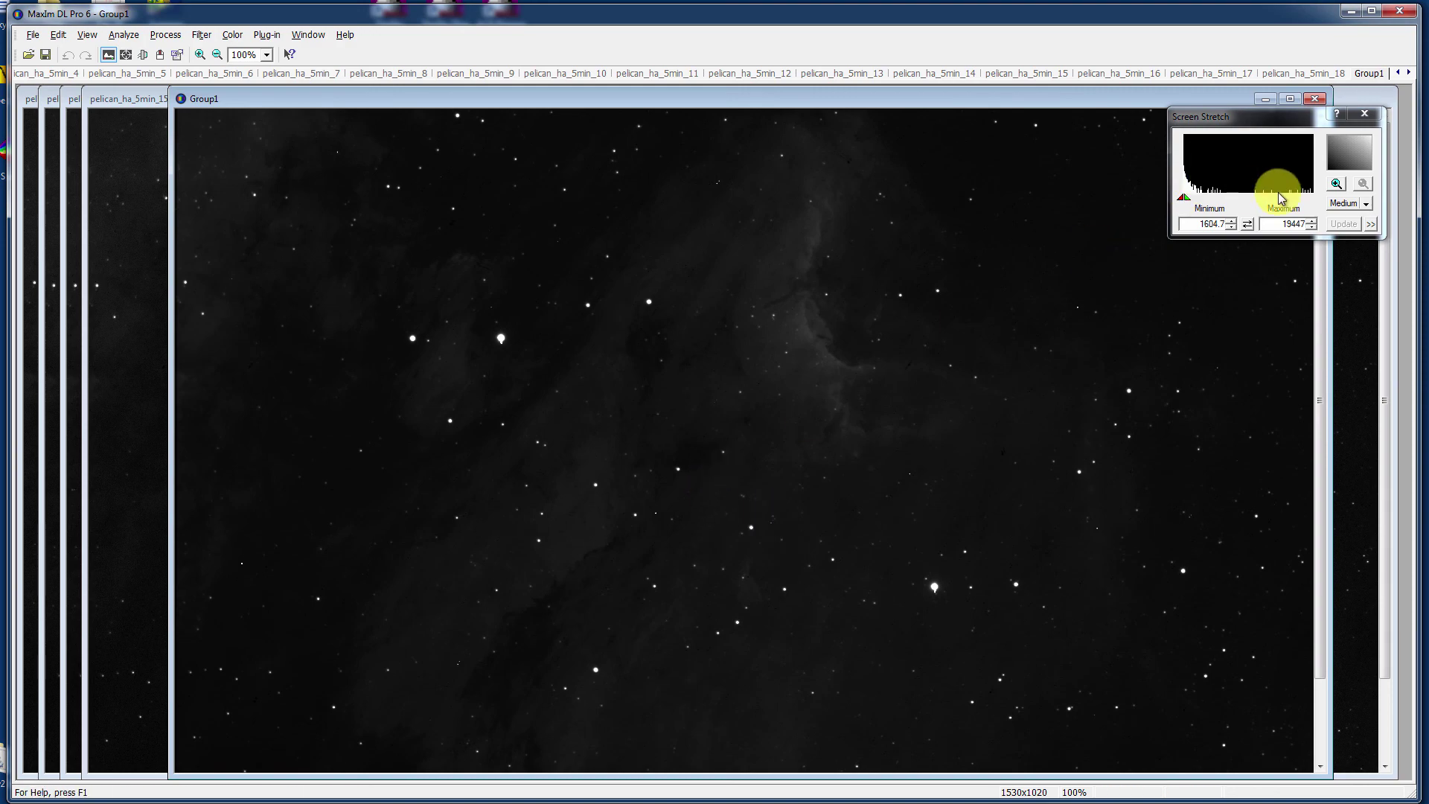
{"action": "left_click", "coordinate": [1336, 184]}
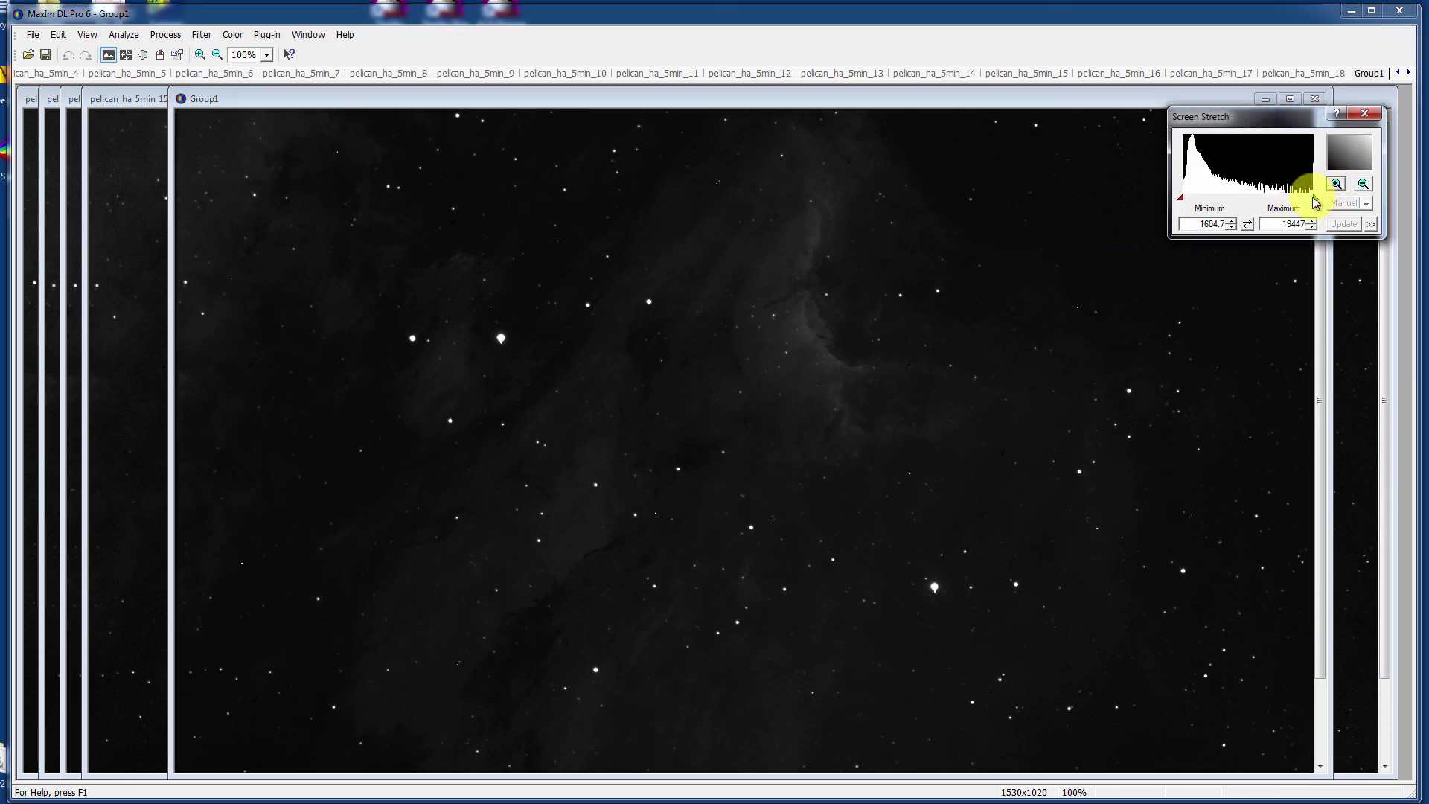
{"action": "left_click_drag", "start_coordinate": [1315, 201], "coordinate": [1208, 204]}
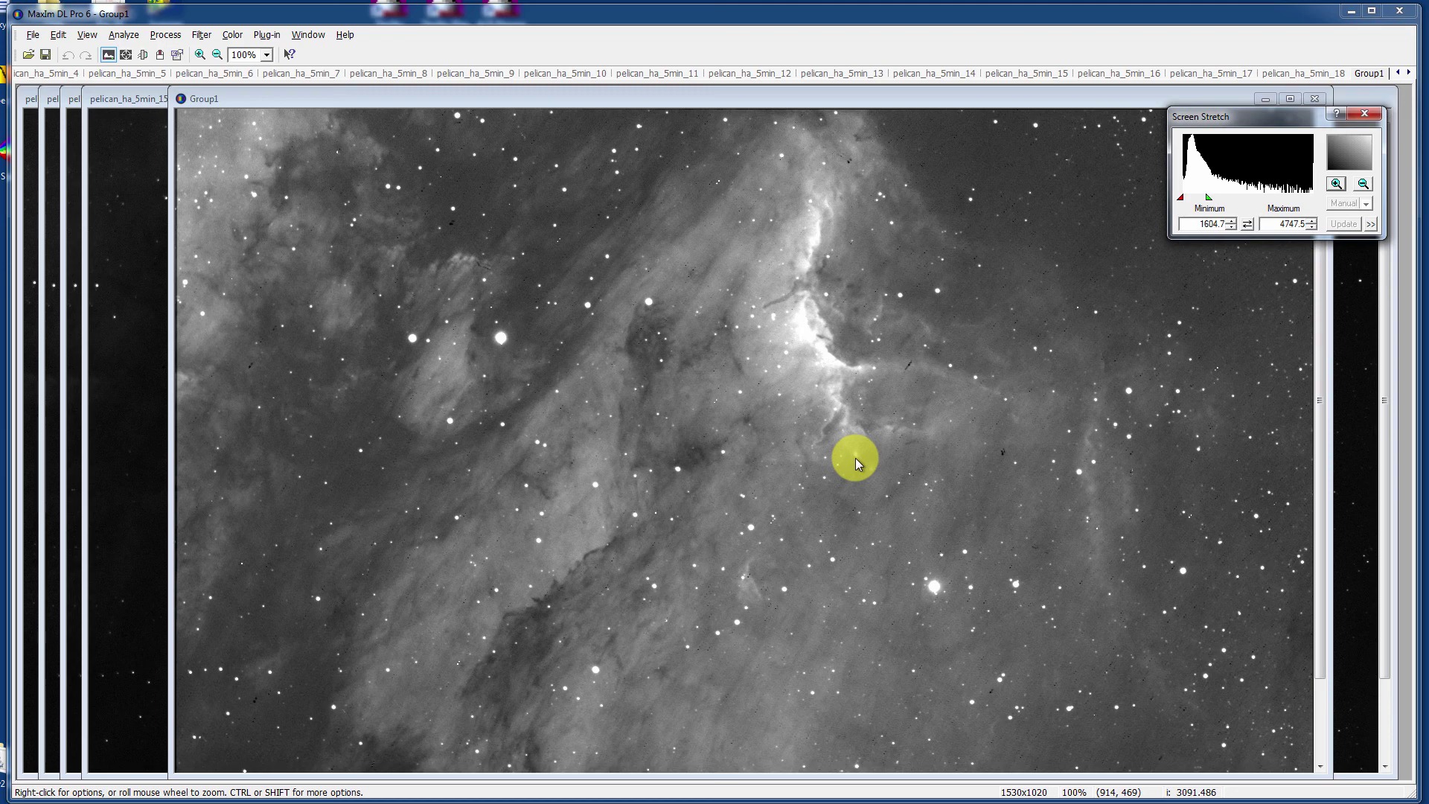
Open the Information window and view its list of measurement modes
{"action": "left_click", "coordinate": [87, 36]}
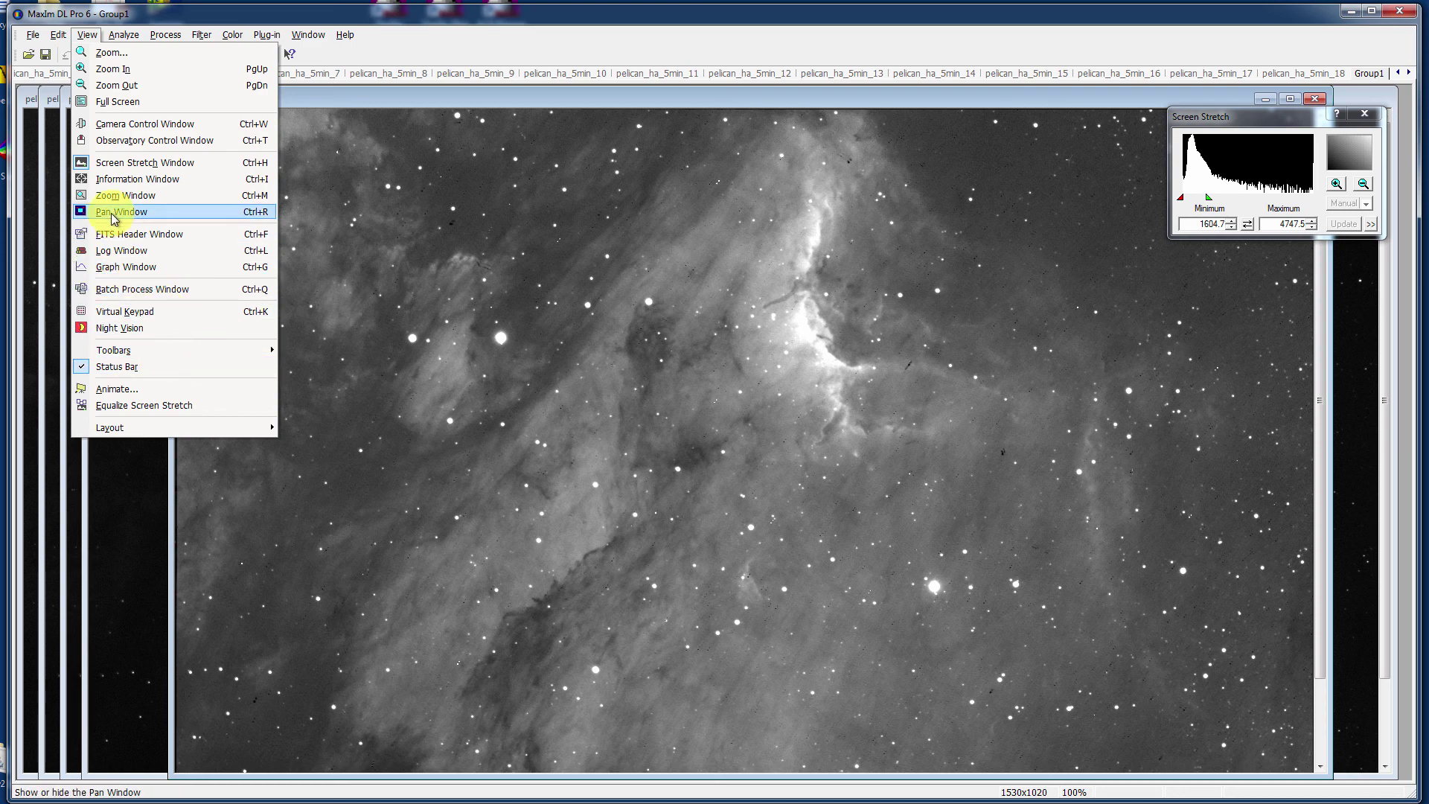
{"action": "left_click", "coordinate": [117, 180]}
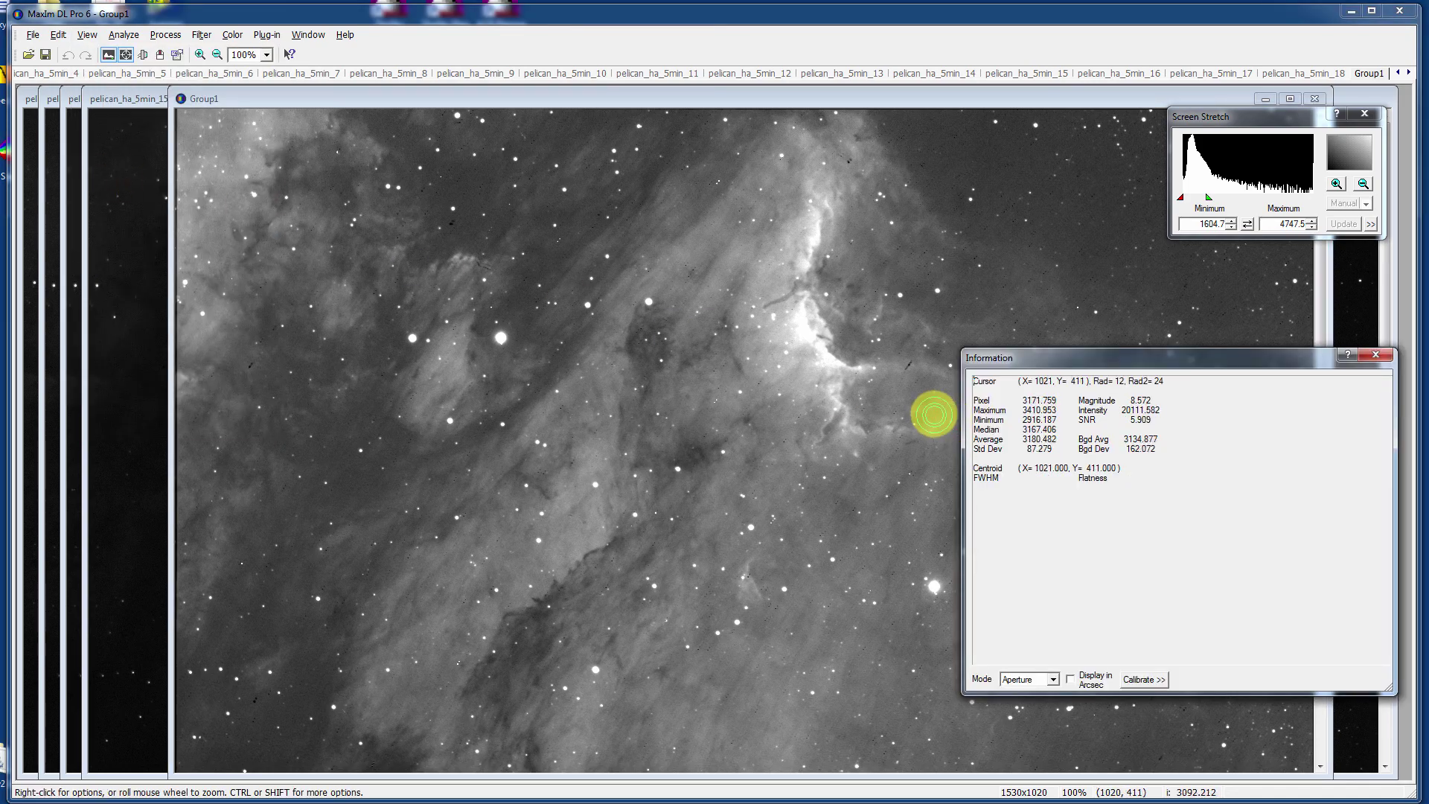
{"action": "left_click", "coordinate": [1015, 679]}
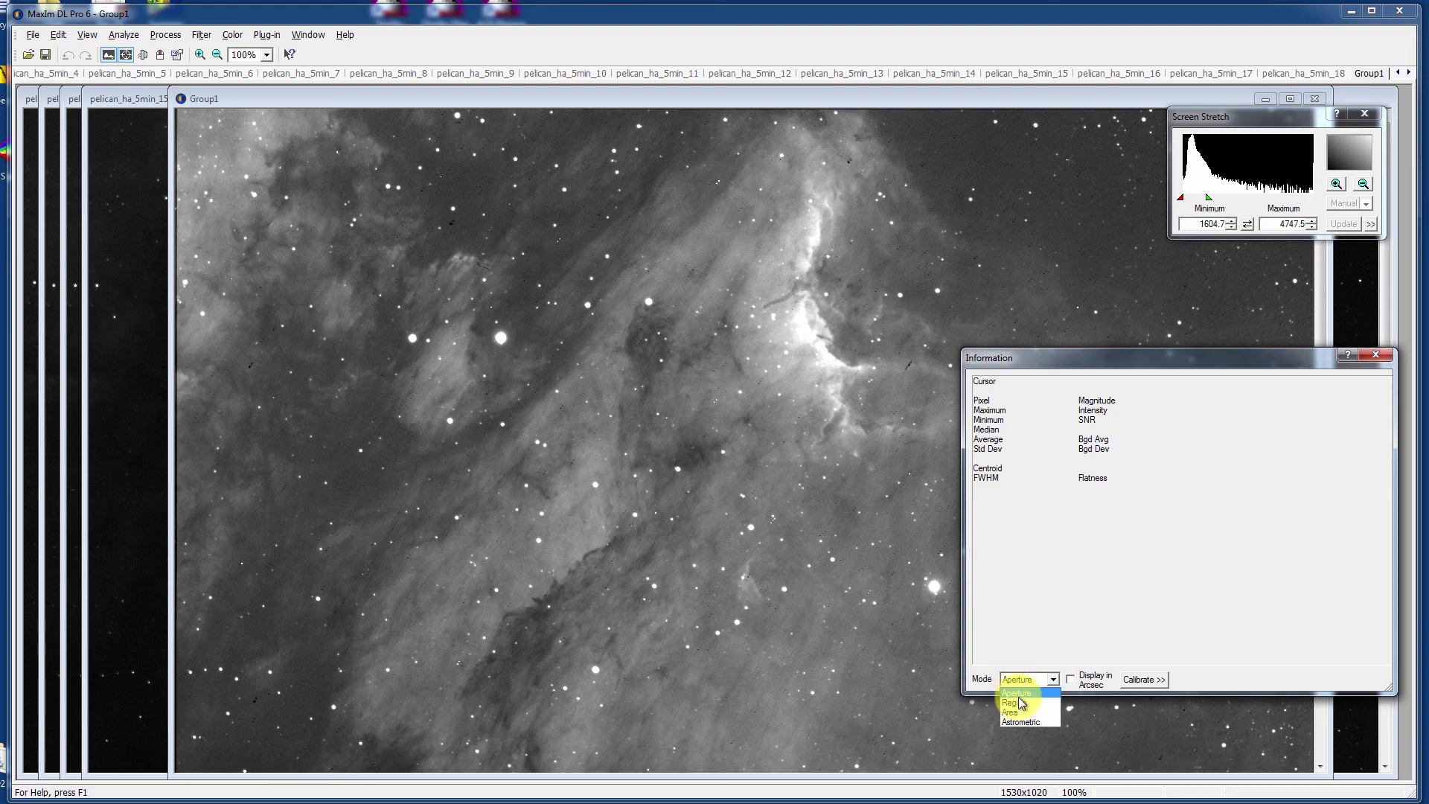
{"action": "left_click", "coordinate": [1015, 702]}
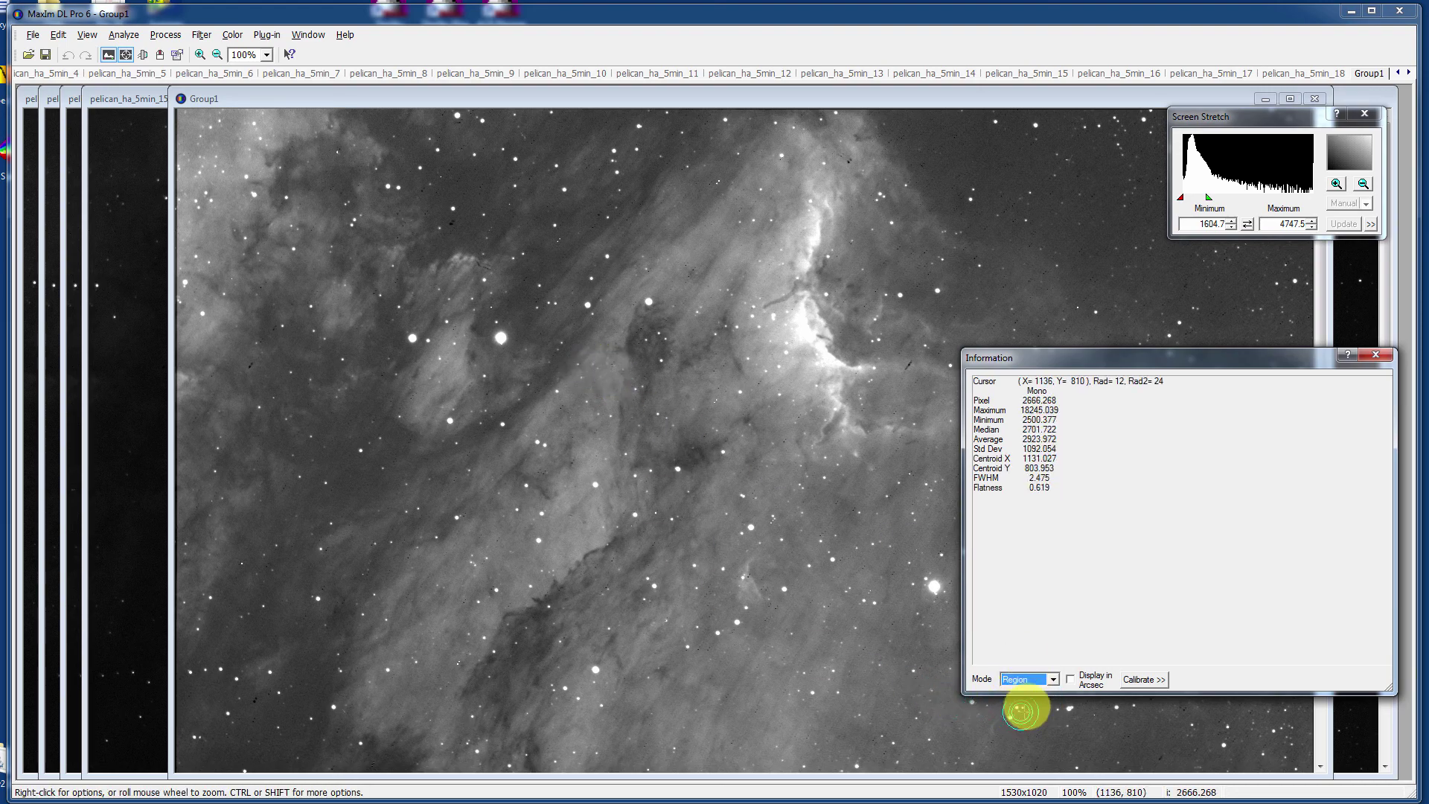
{"action": "left_click", "coordinate": [1033, 685]}
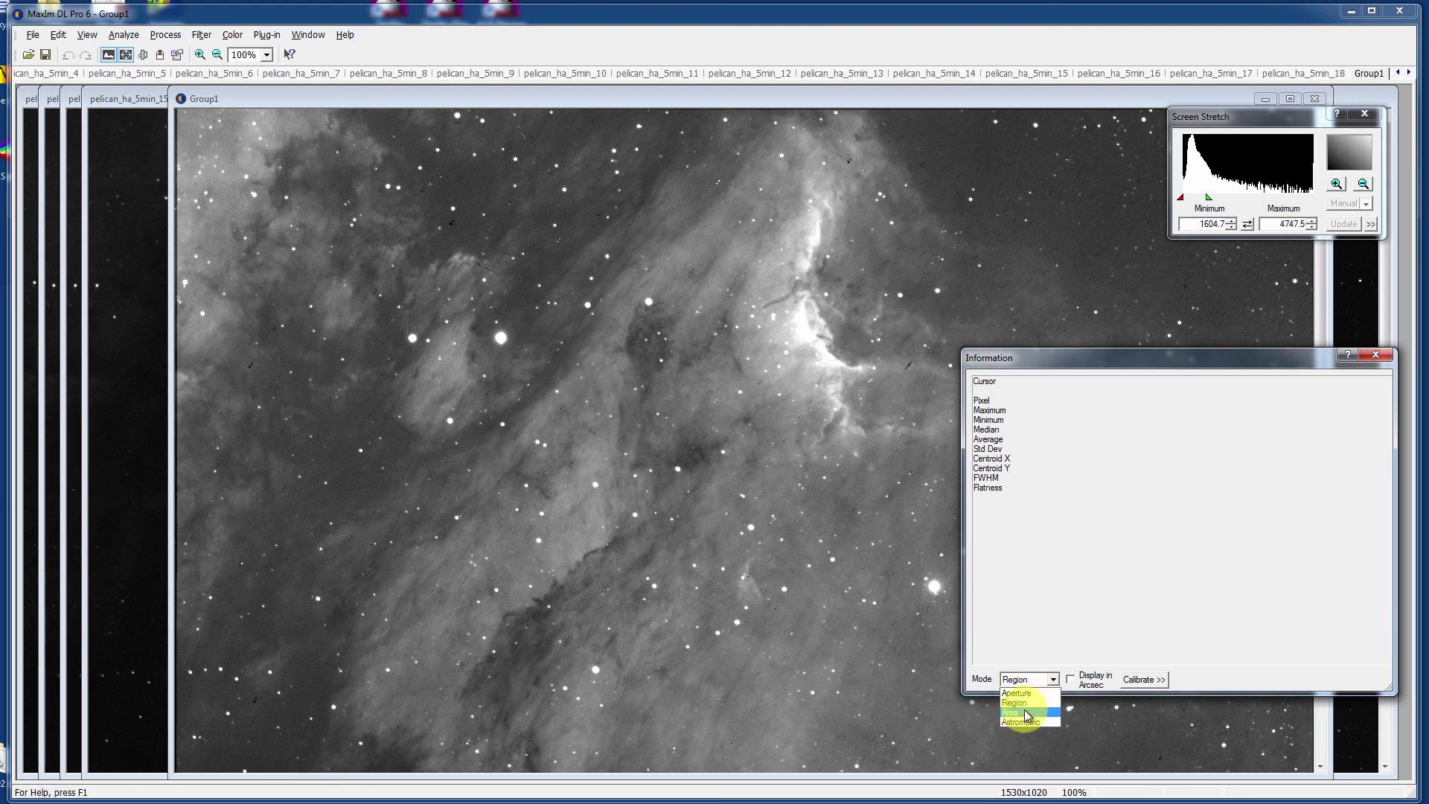
{"action": "left_click", "coordinate": [1026, 713]}
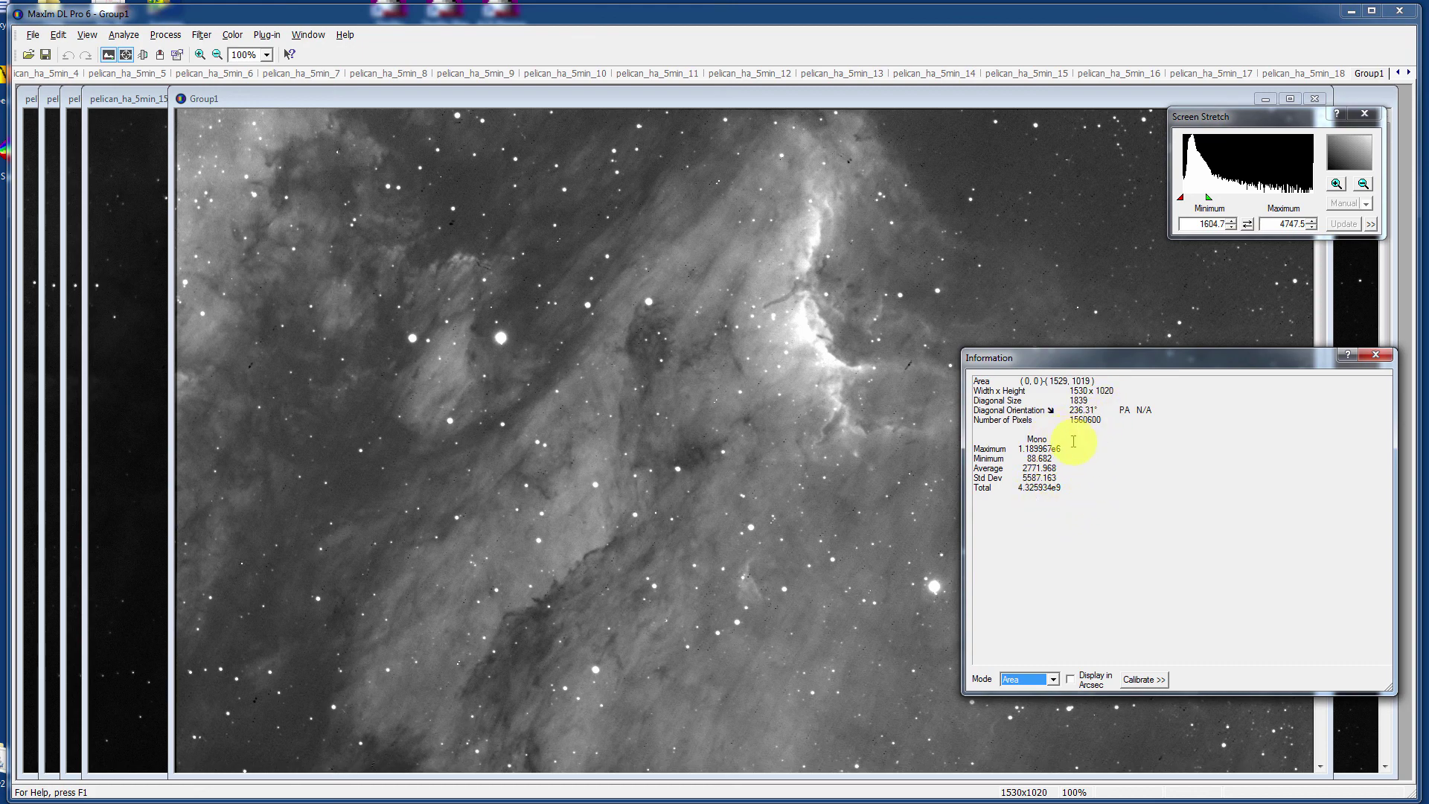
{"action": "mouse_move", "coordinate": [1075, 445]}
{"action": "left_mouse_down"}
{"action": "mouse_move", "coordinate": [1007, 456]}
{"action": "mouse_move", "coordinate": [1080, 463]}
{"action": "mouse_move", "coordinate": [1007, 470]}
{"action": "mouse_move", "coordinate": [1079, 473]}
{"action": "left_mouse_up"}
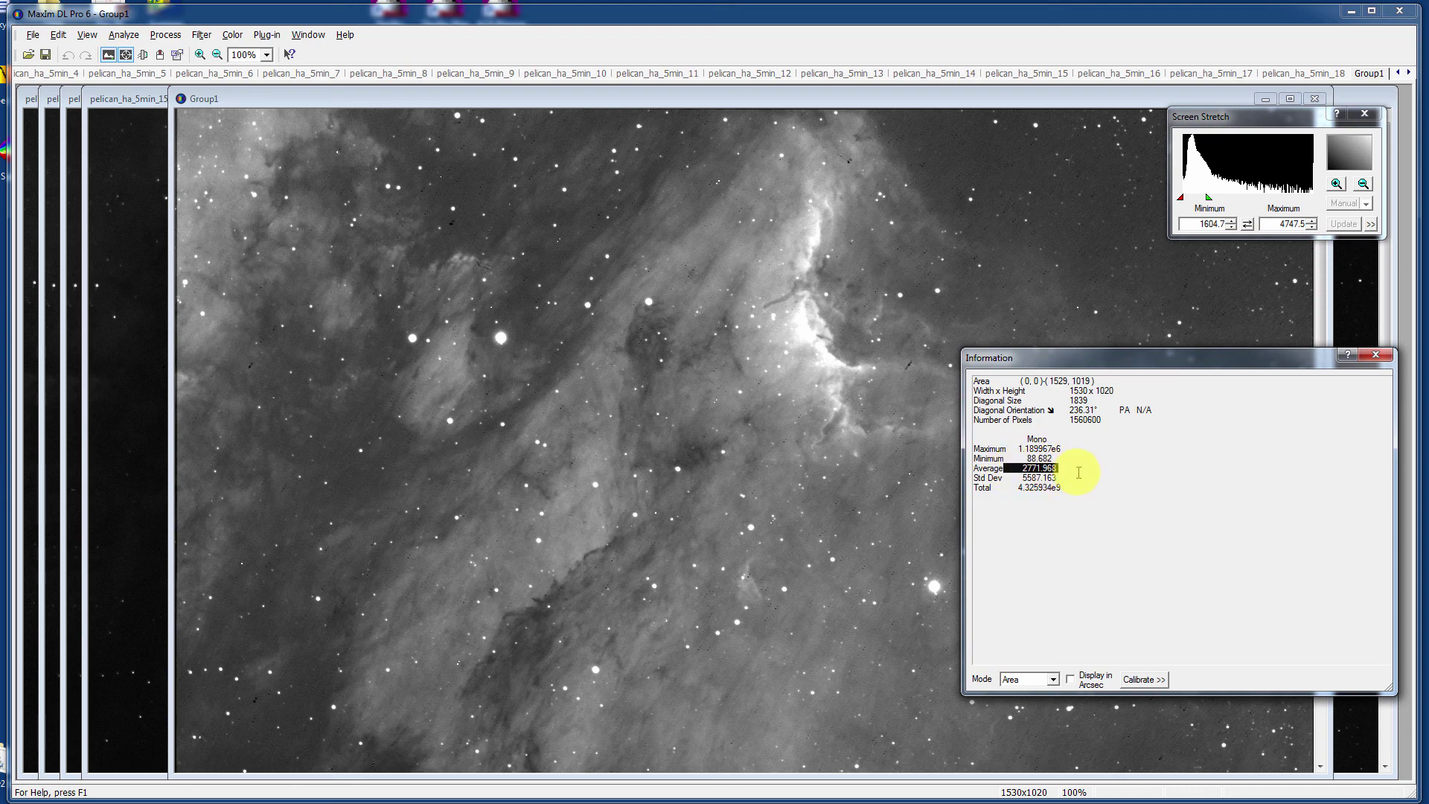
{"action": "left_click", "coordinate": [1034, 680]}
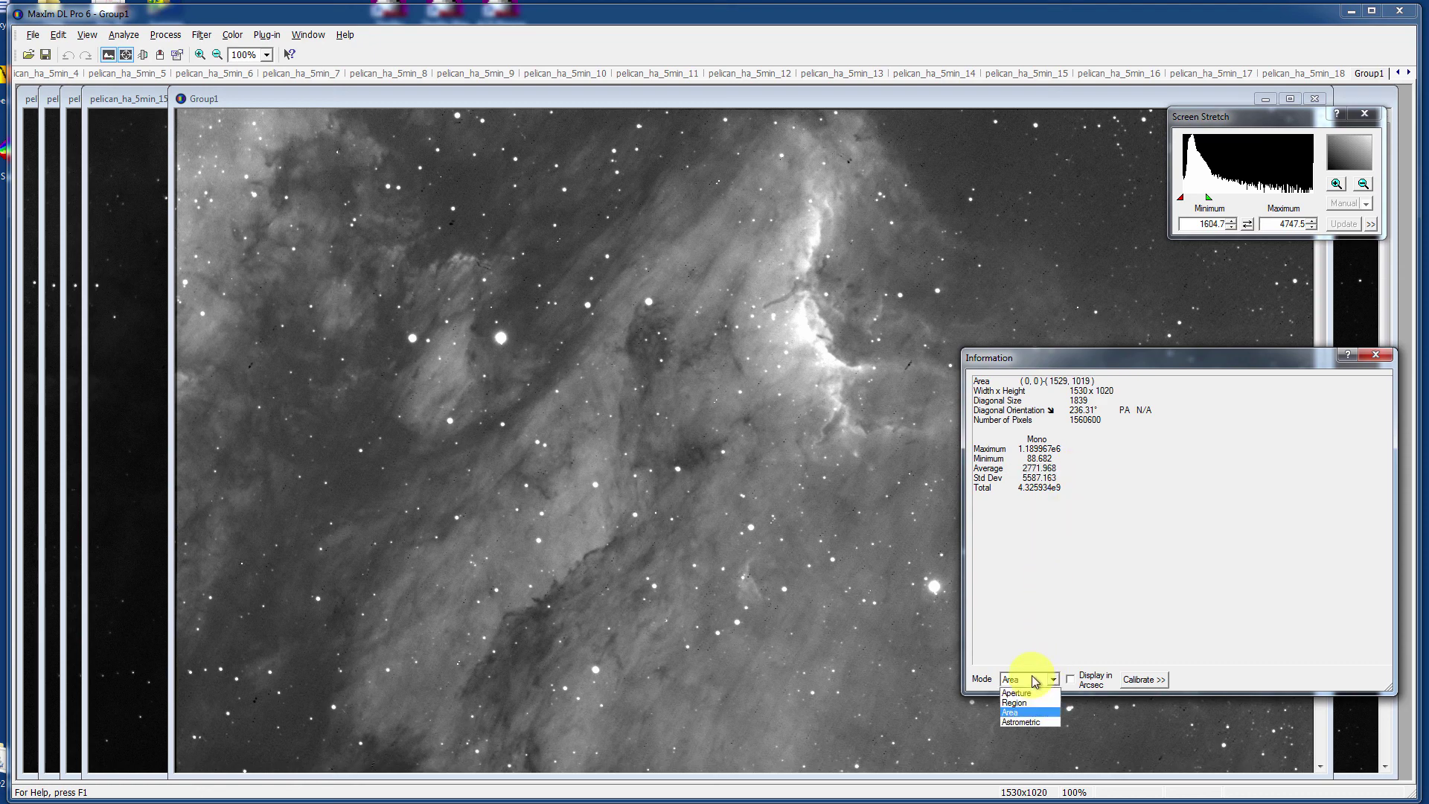
{"action": "left_click", "coordinate": [1034, 693]}
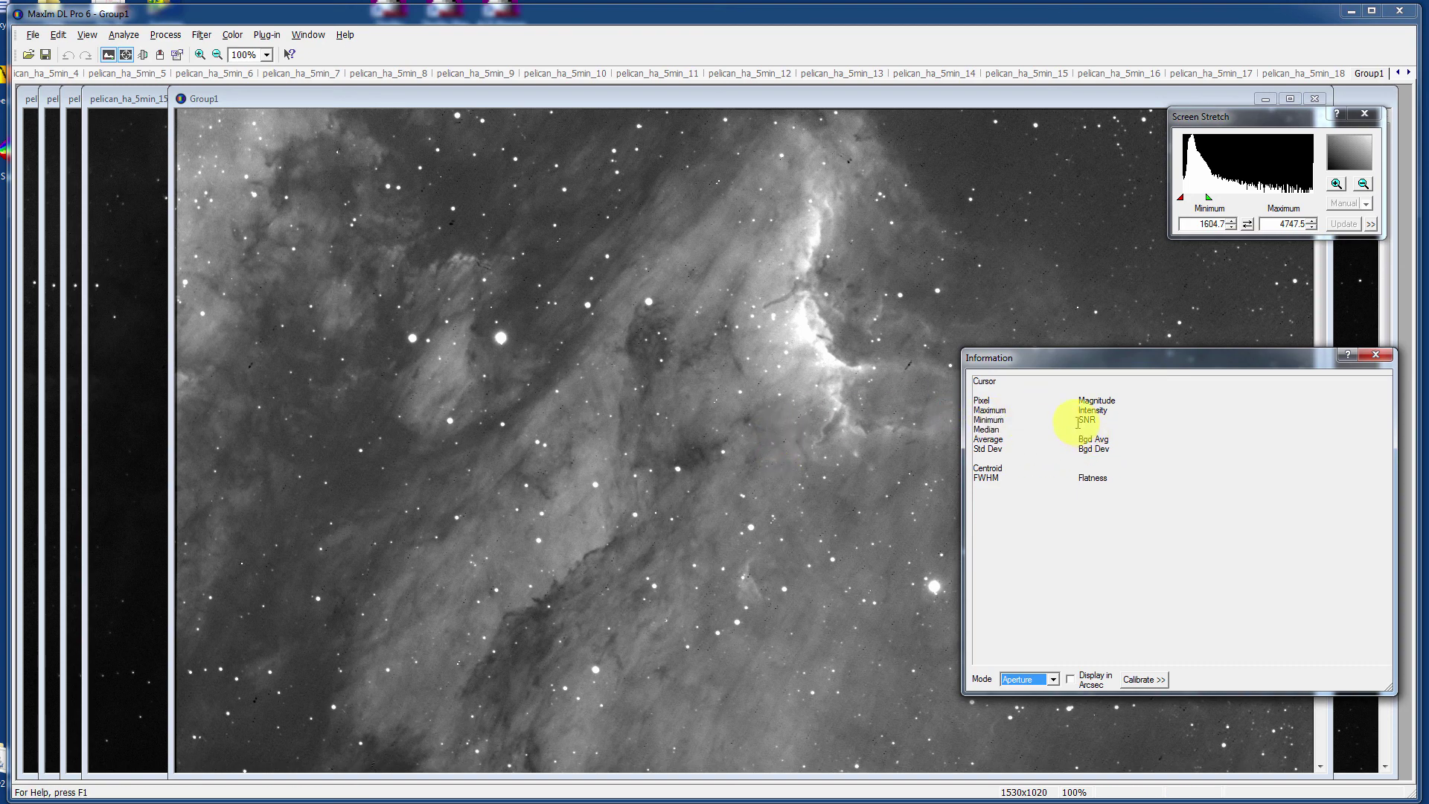
{"action": "left_click_drag", "start_coordinate": [1077, 422], "coordinate": [1099, 422]}
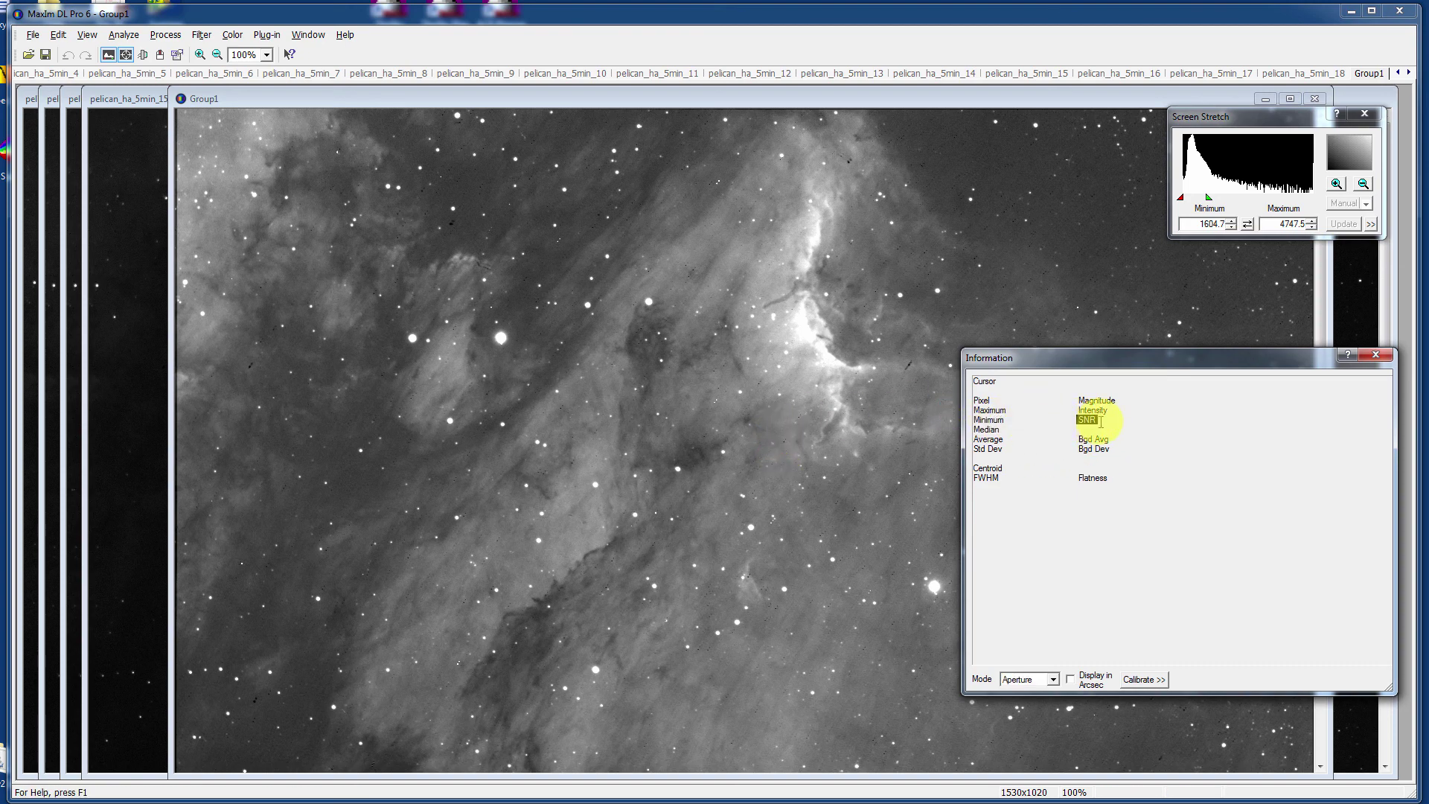
{"action": "left_click", "coordinate": [1199, 478]}
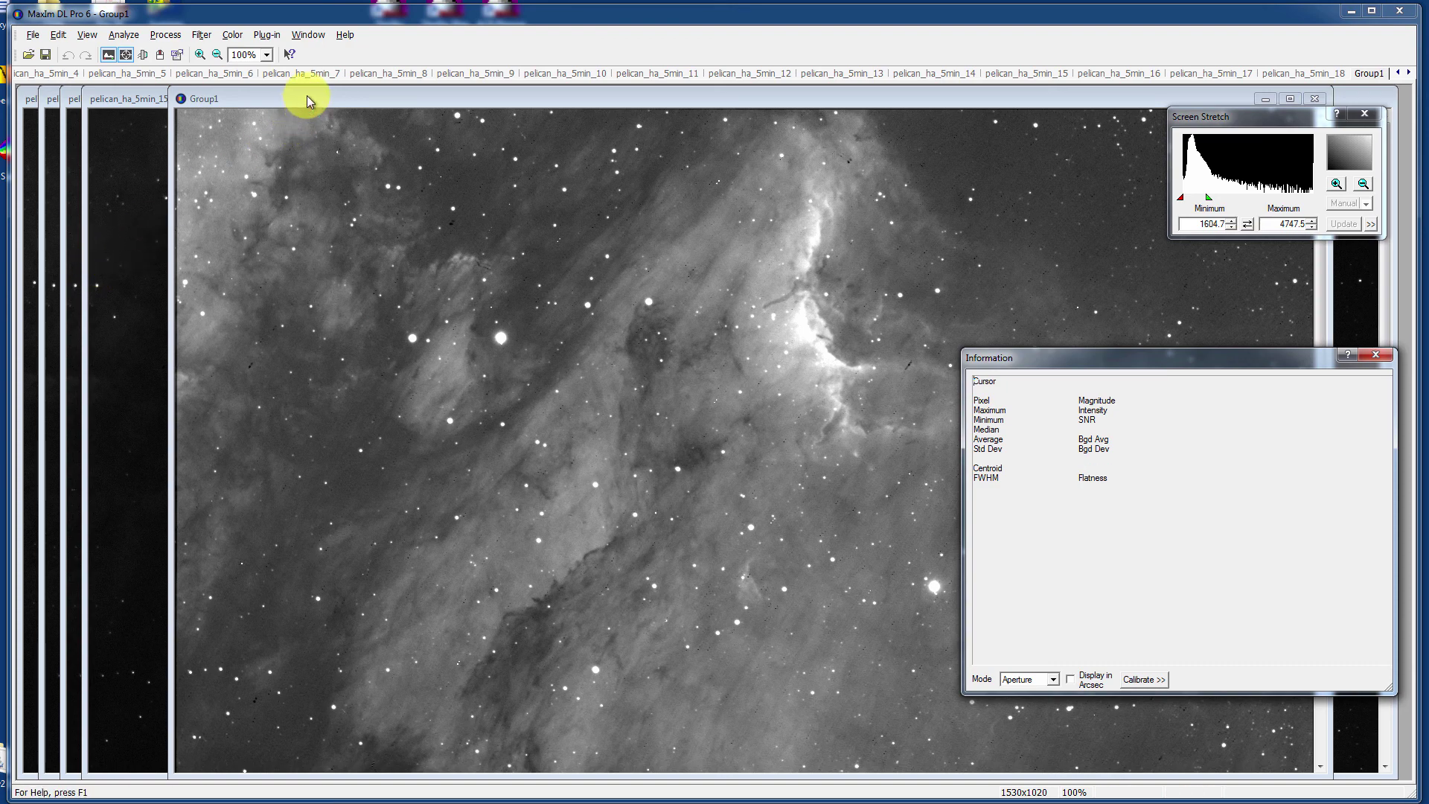
Stretch single frame pelican_ha_5min_18 to maximum 238.55 for comparison, then return to Group1
{"action": "left_click", "coordinate": [1322, 78]}
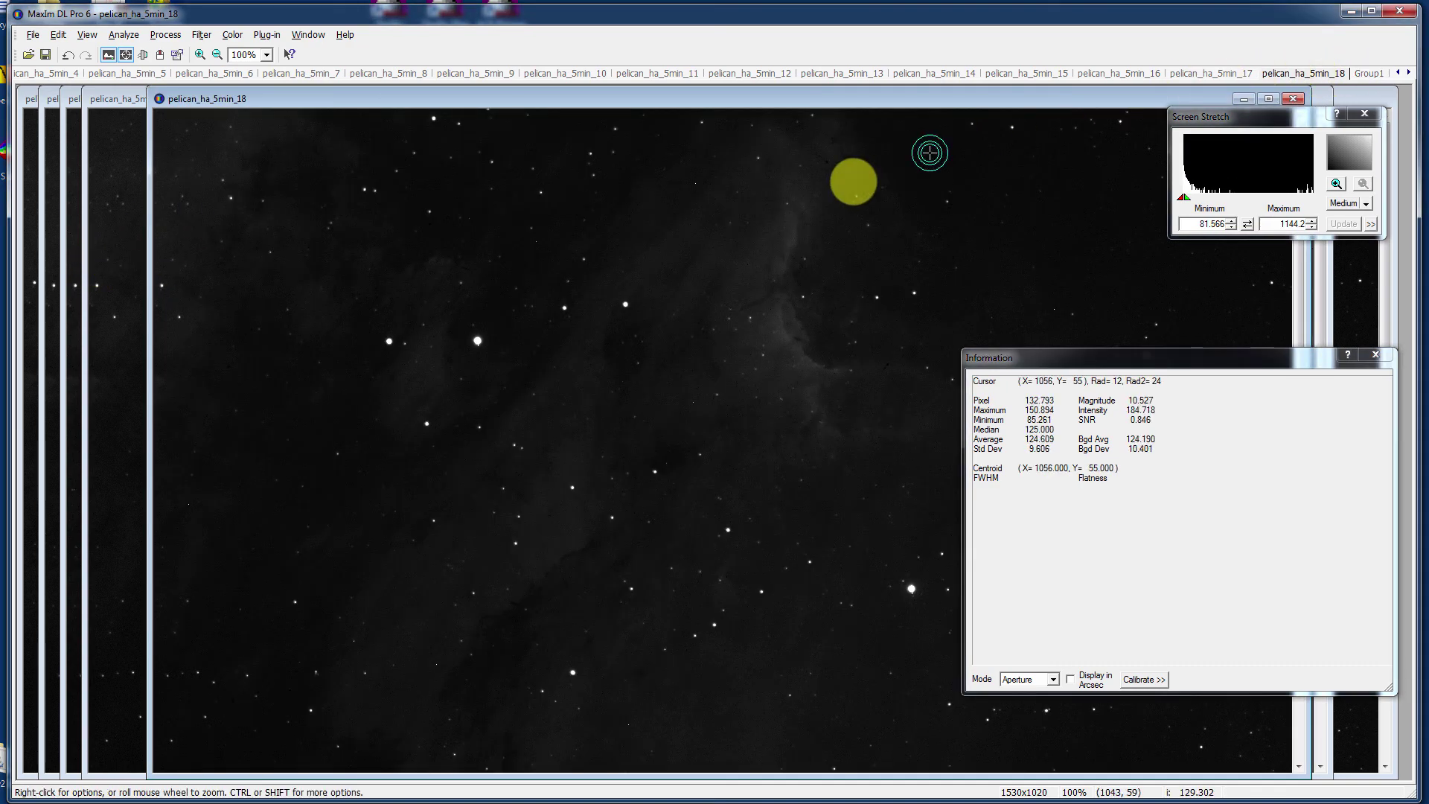
{"action": "left_click", "coordinate": [1336, 184]}
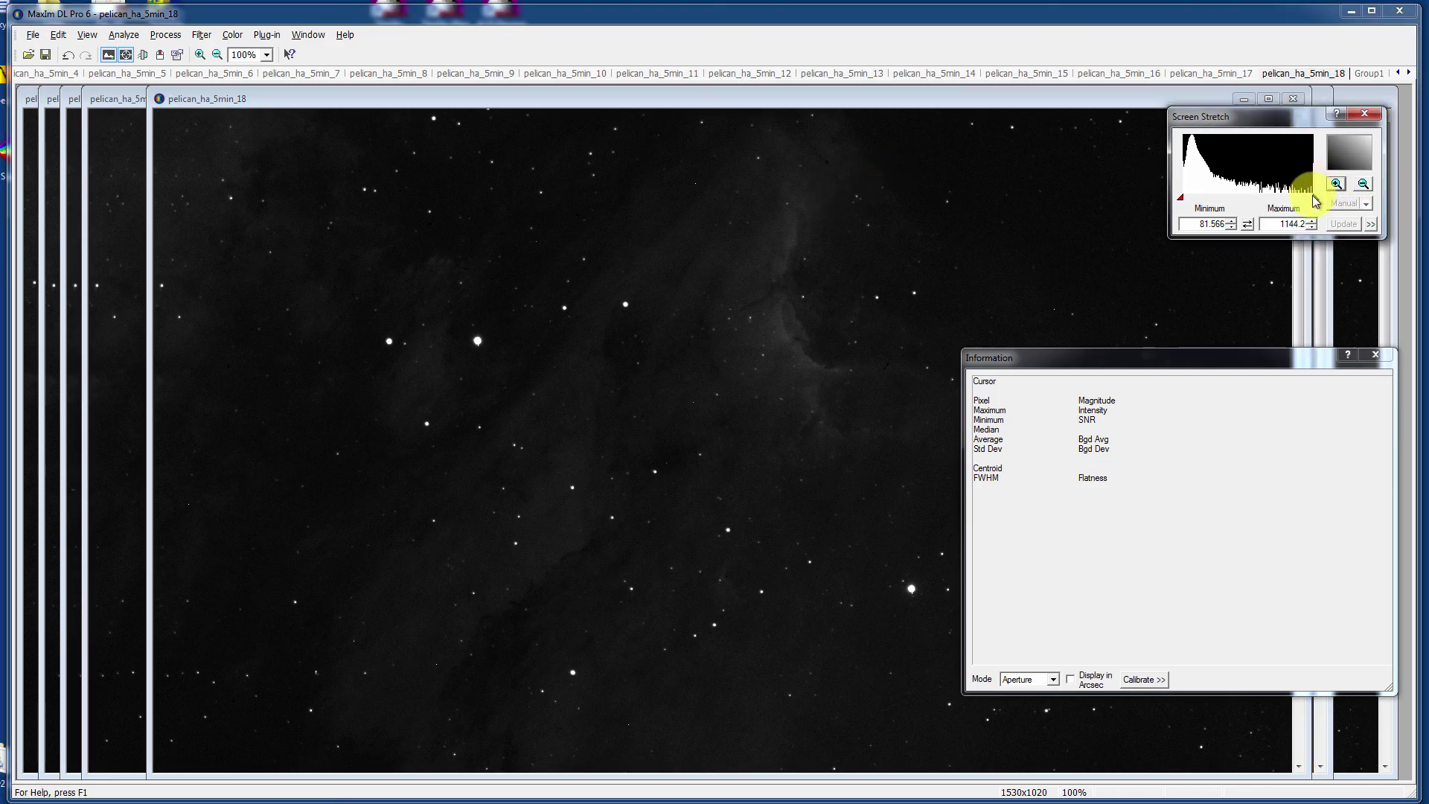
{"action": "left_click_drag", "start_coordinate": [1307, 198], "coordinate": [1224, 200]}
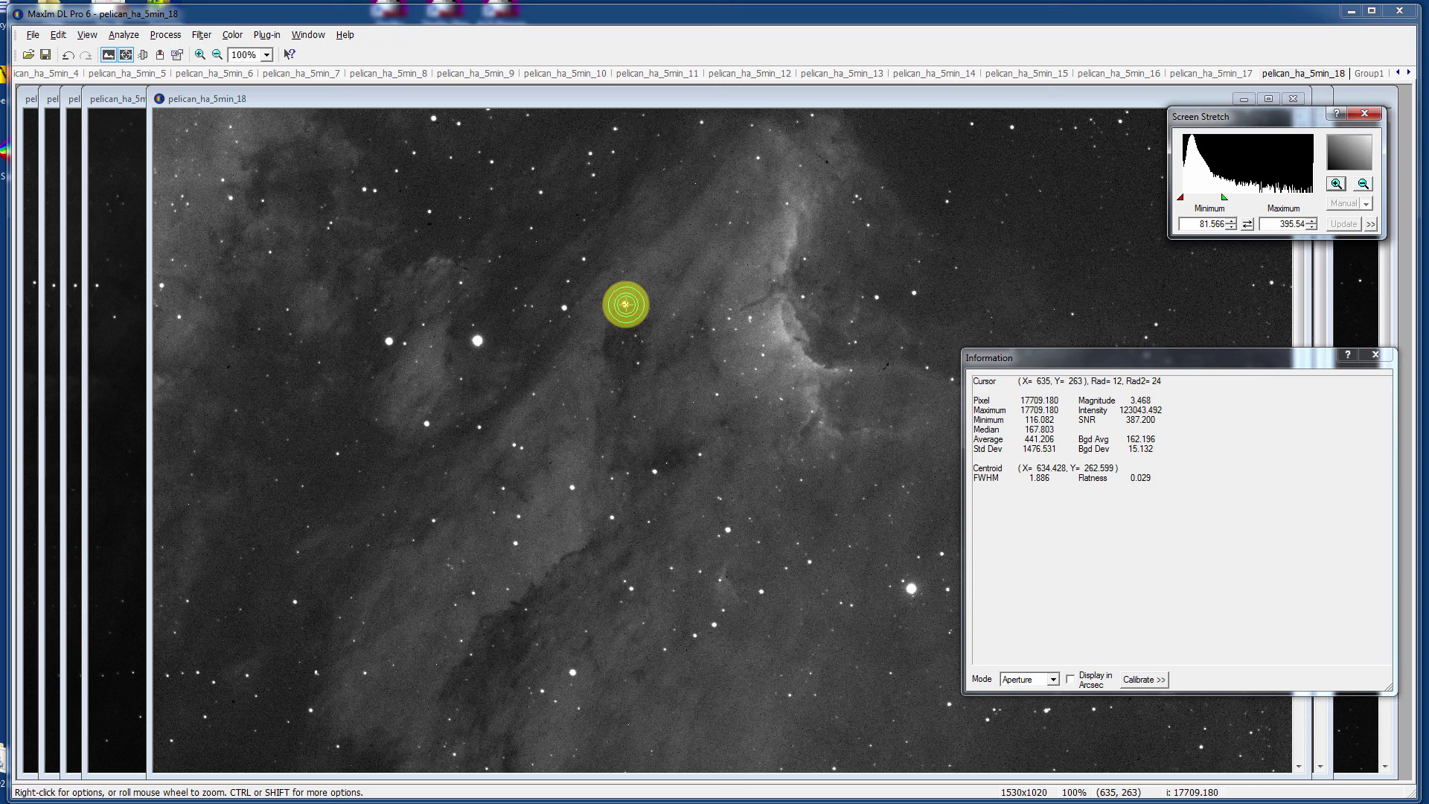
{"action": "left_click", "coordinate": [1335, 184]}
{"action": "left_click_drag", "start_coordinate": [1311, 198], "coordinate": [1249, 198]}
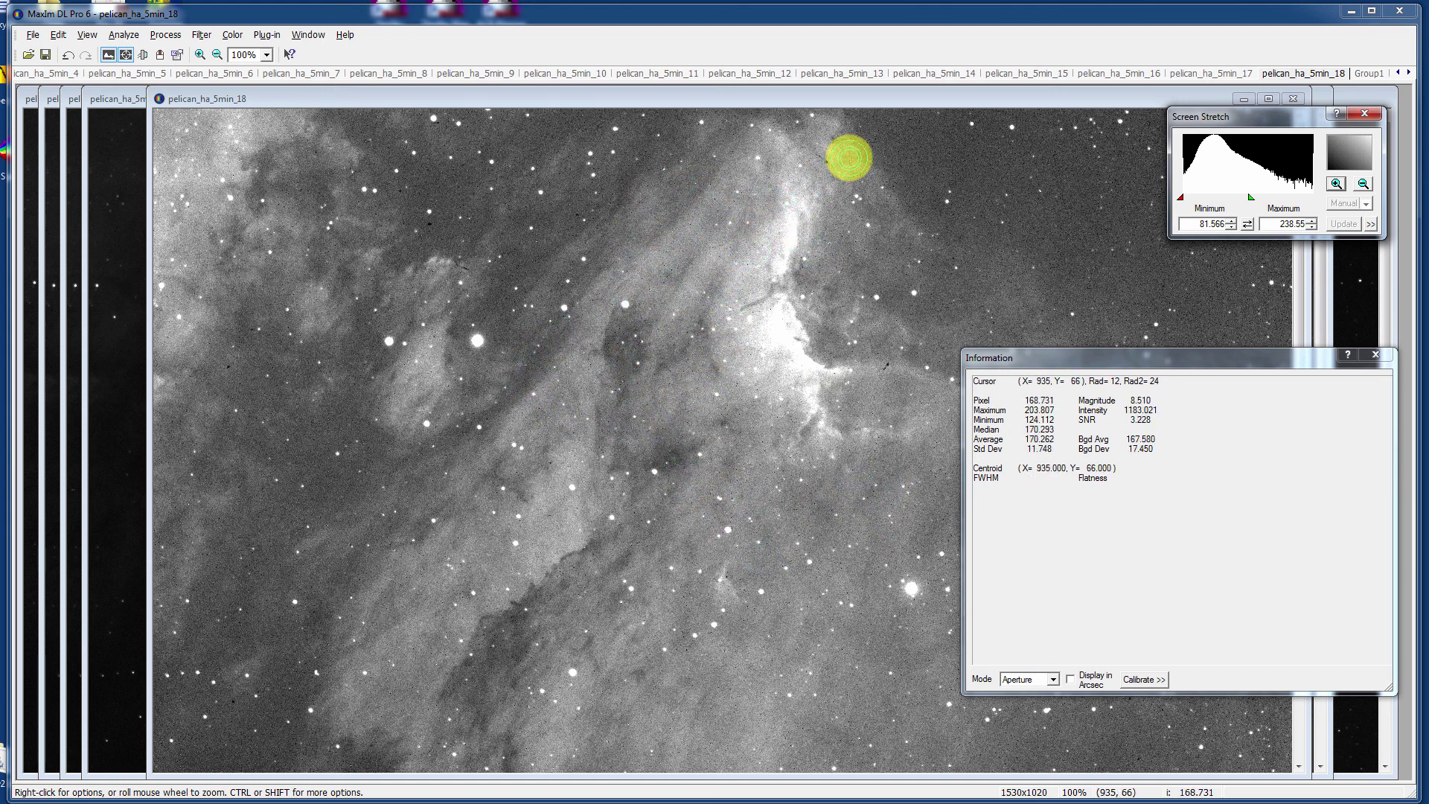
{"action": "left_click", "coordinate": [1368, 74]}
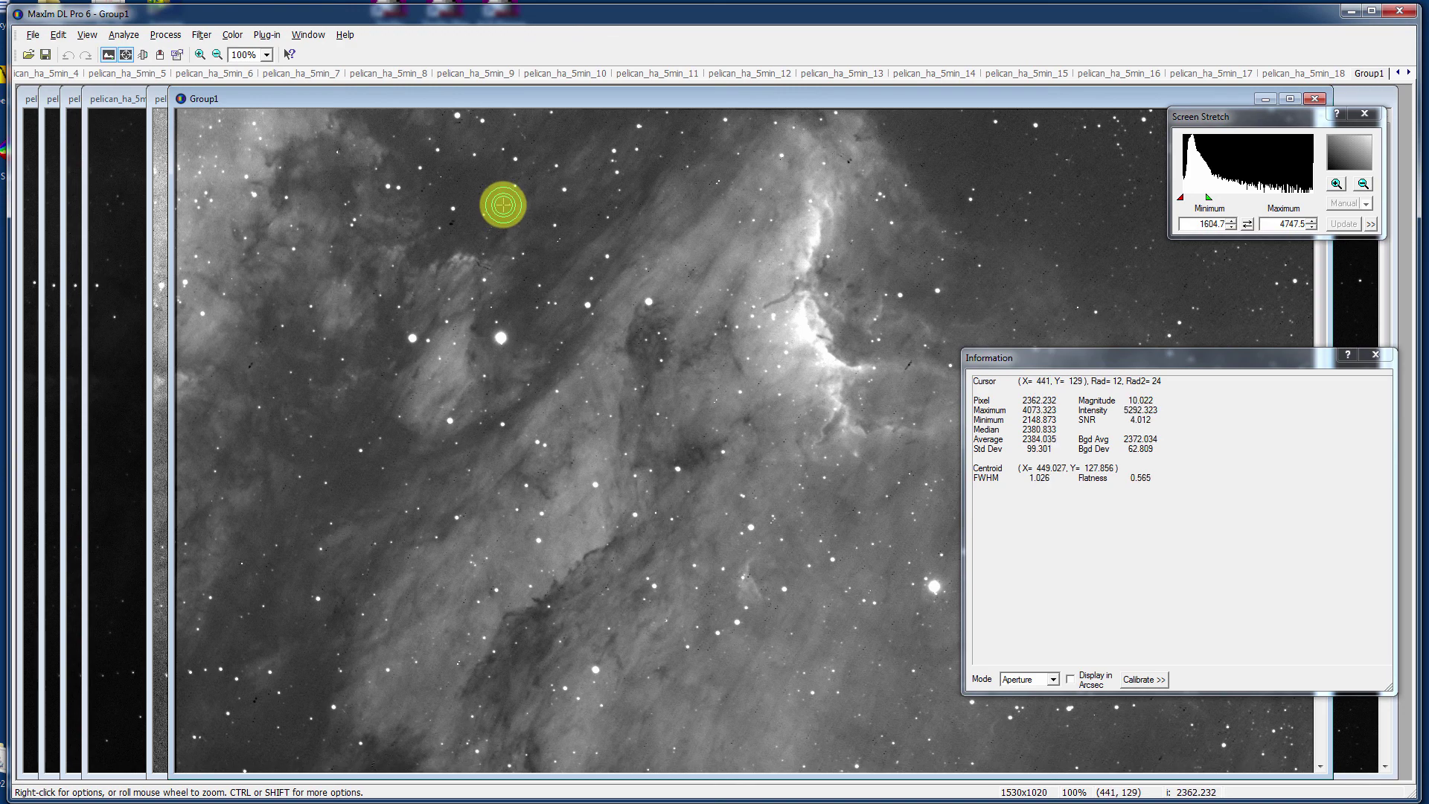
Close all images without saving, reopen the Stack dialog and delete the empty Group1
{"action": "left_click", "coordinate": [33, 35]}
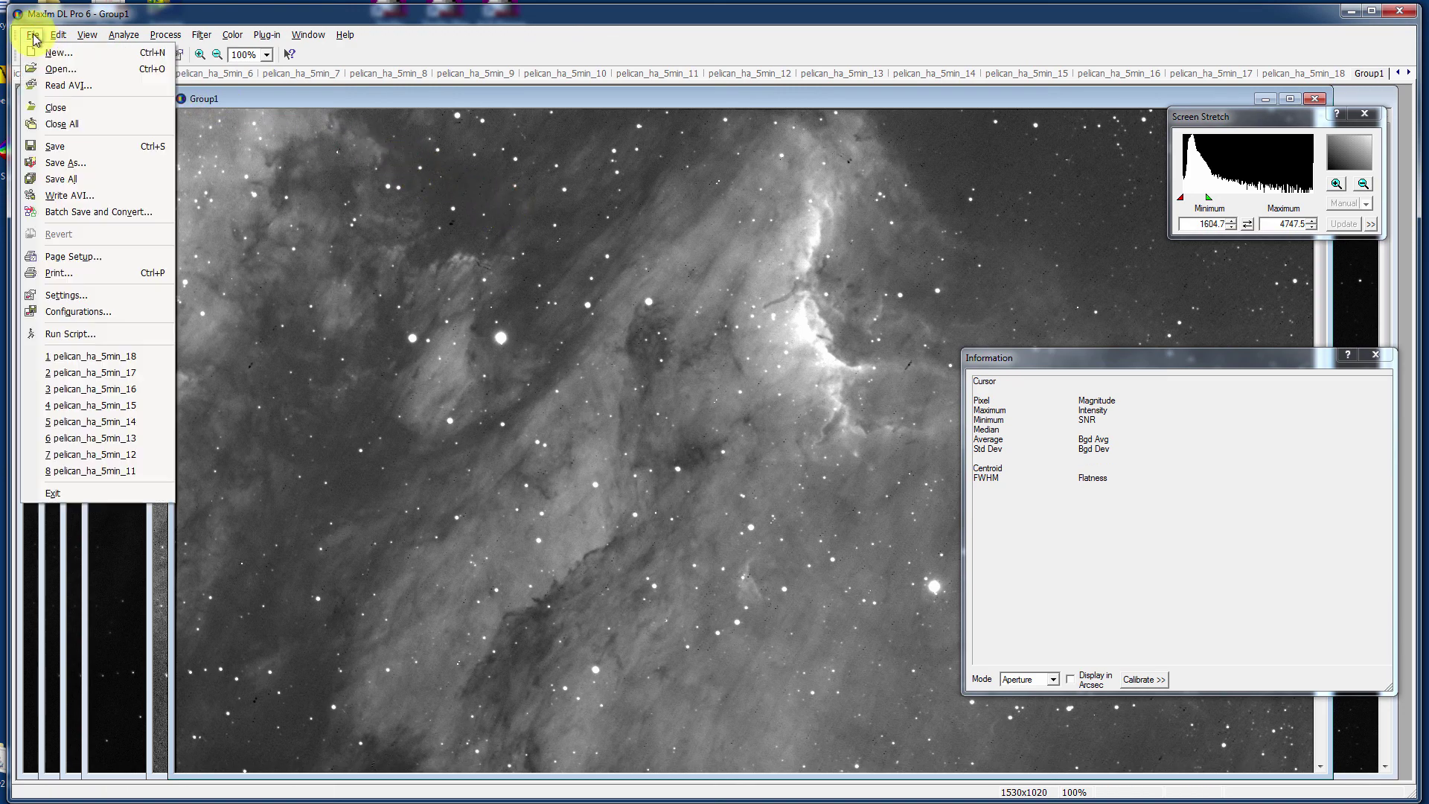
{"action": "left_click", "coordinate": [54, 124]}
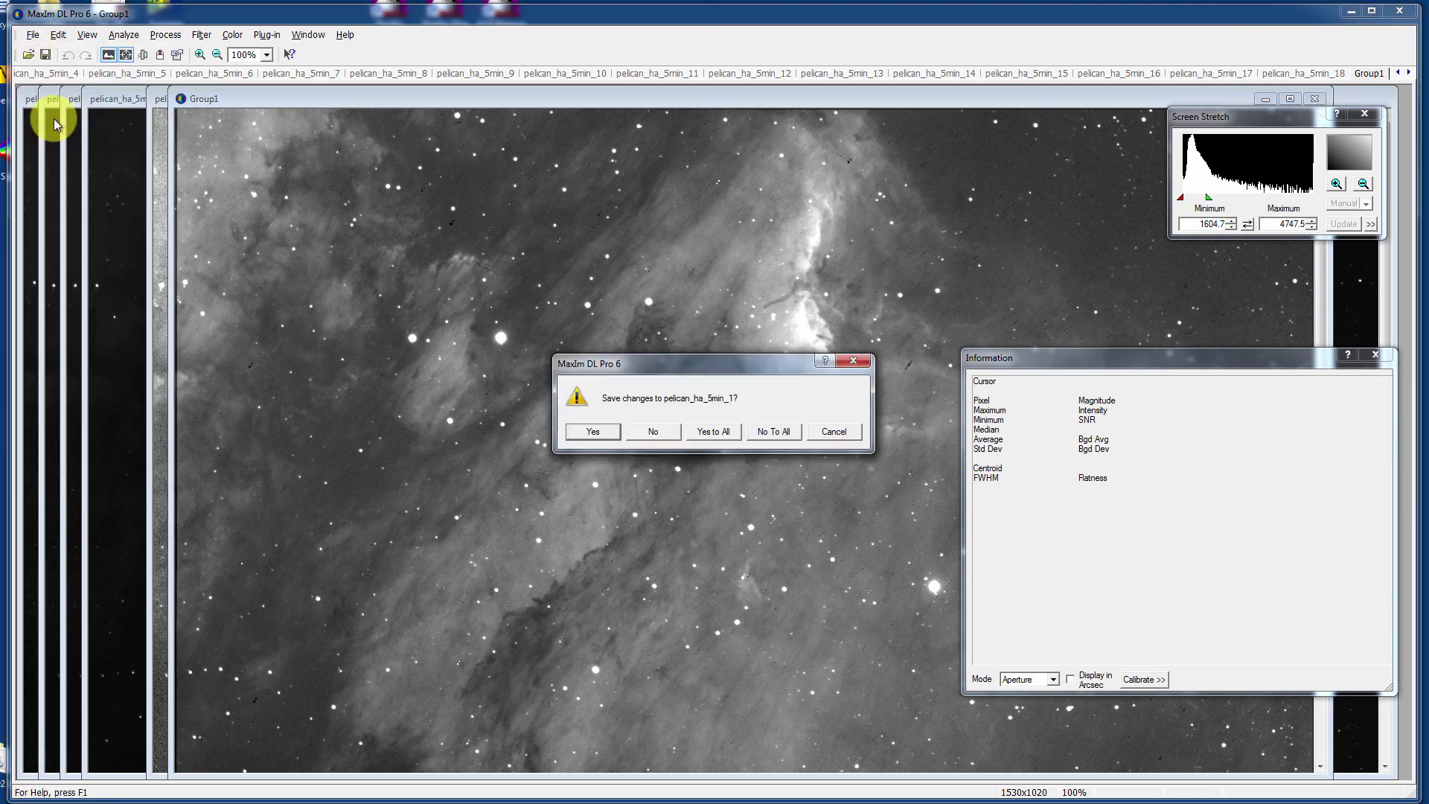
{"action": "left_click", "coordinate": [770, 432]}
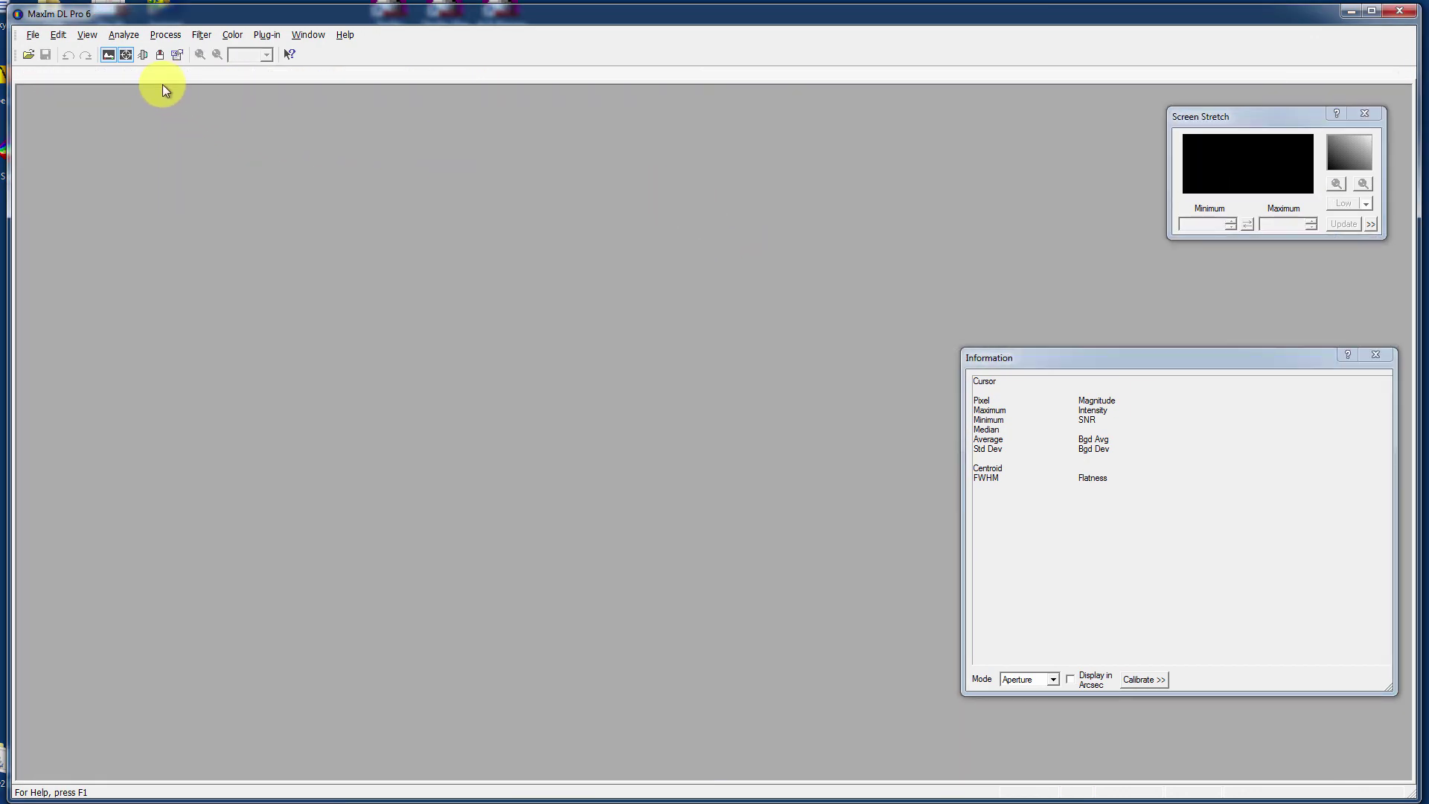
{"action": "left_click", "coordinate": [165, 35]}
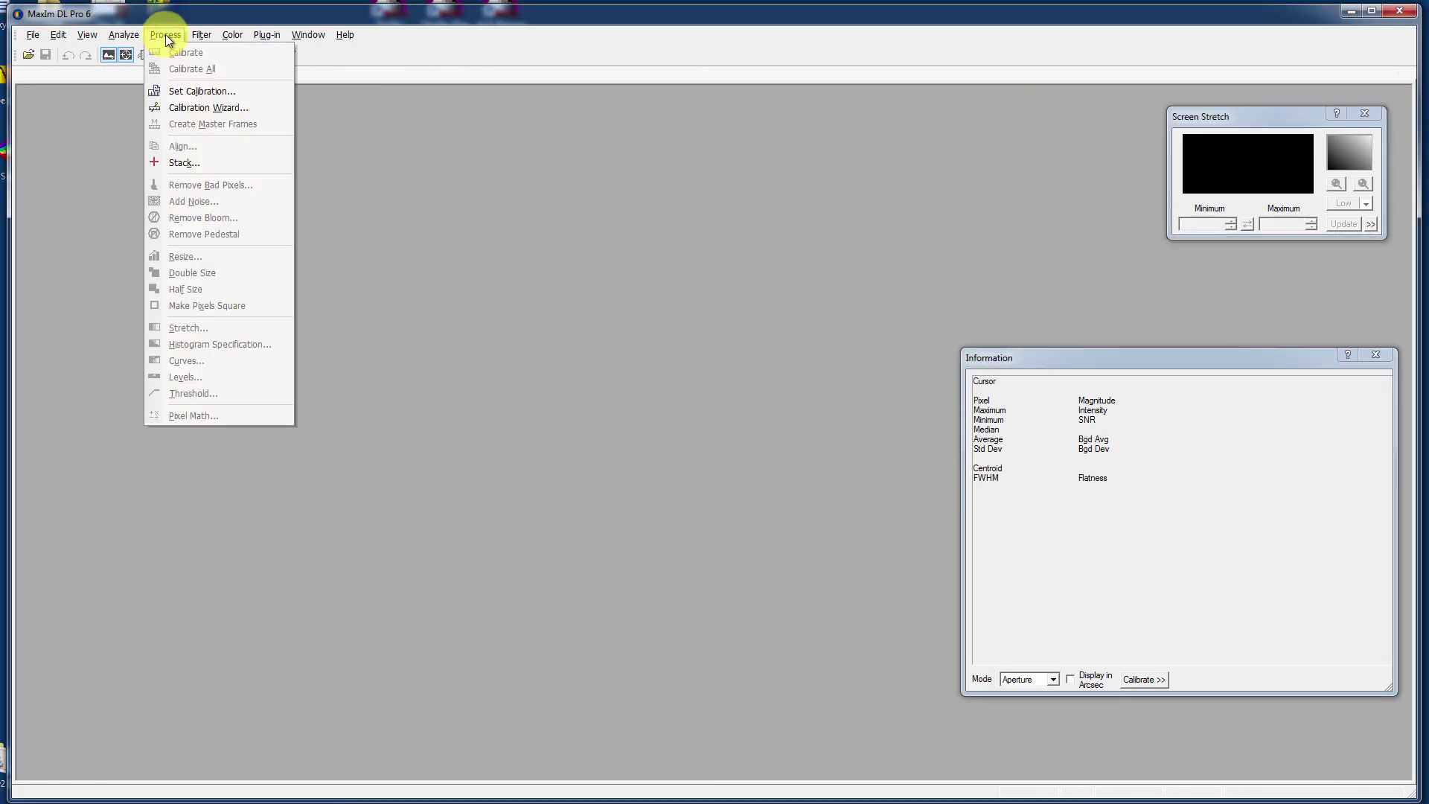
{"action": "left_click", "coordinate": [181, 162]}
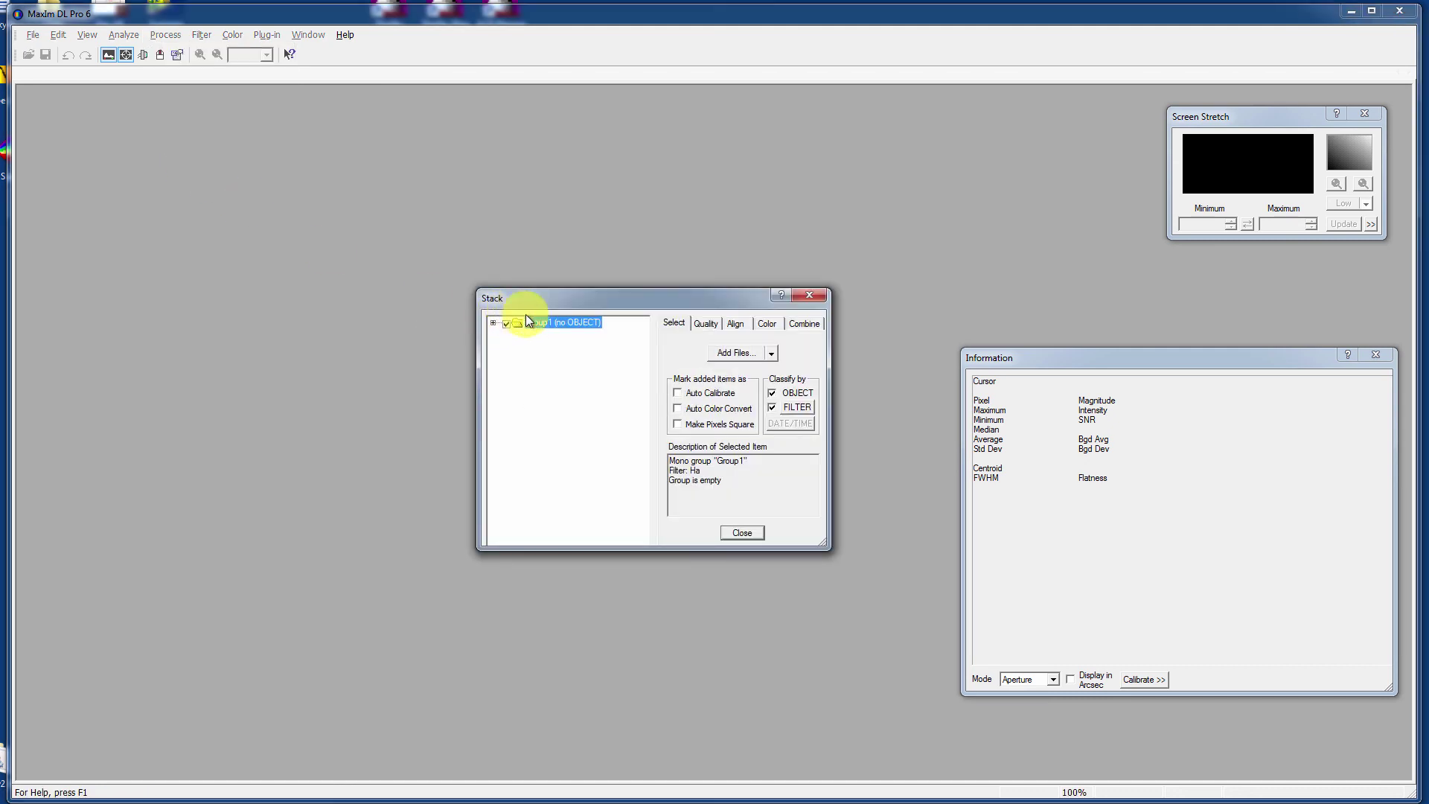
{"action": "key", "text": "Delete"}
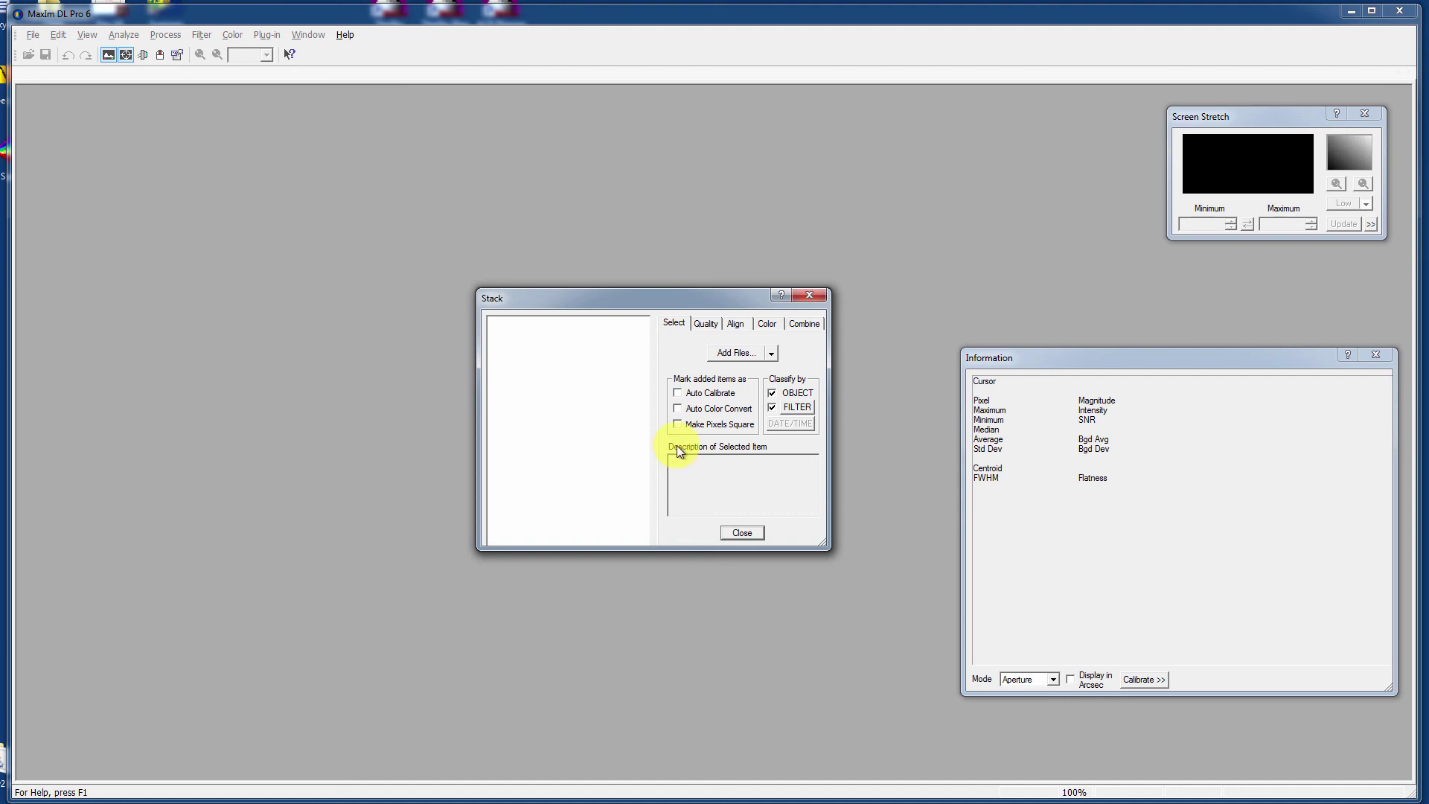
Add files pelican_ha_5min_1 through 18 from disk as Group2 and check its contents
{"action": "left_click", "coordinate": [771, 354]}
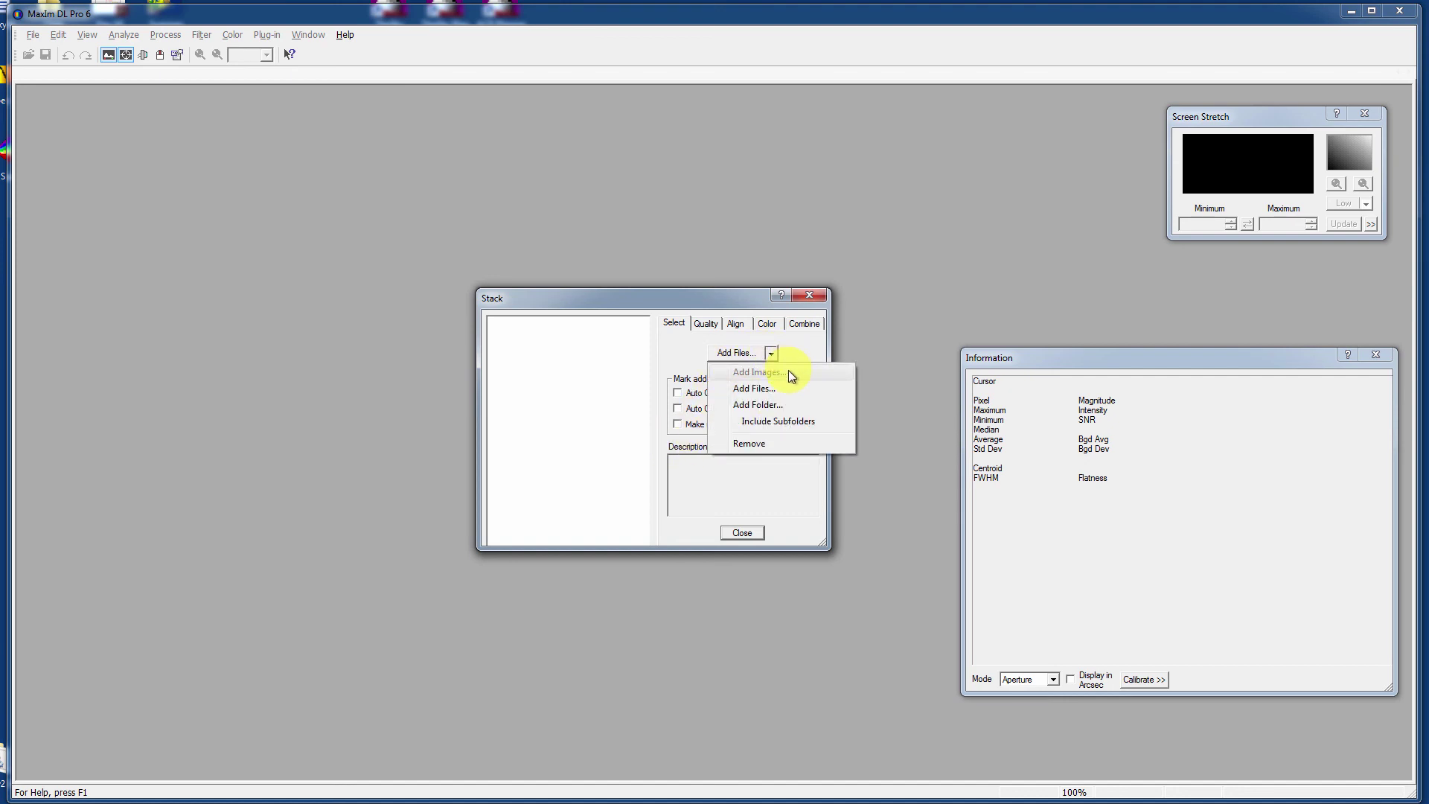
{"action": "left_click", "coordinate": [763, 388]}
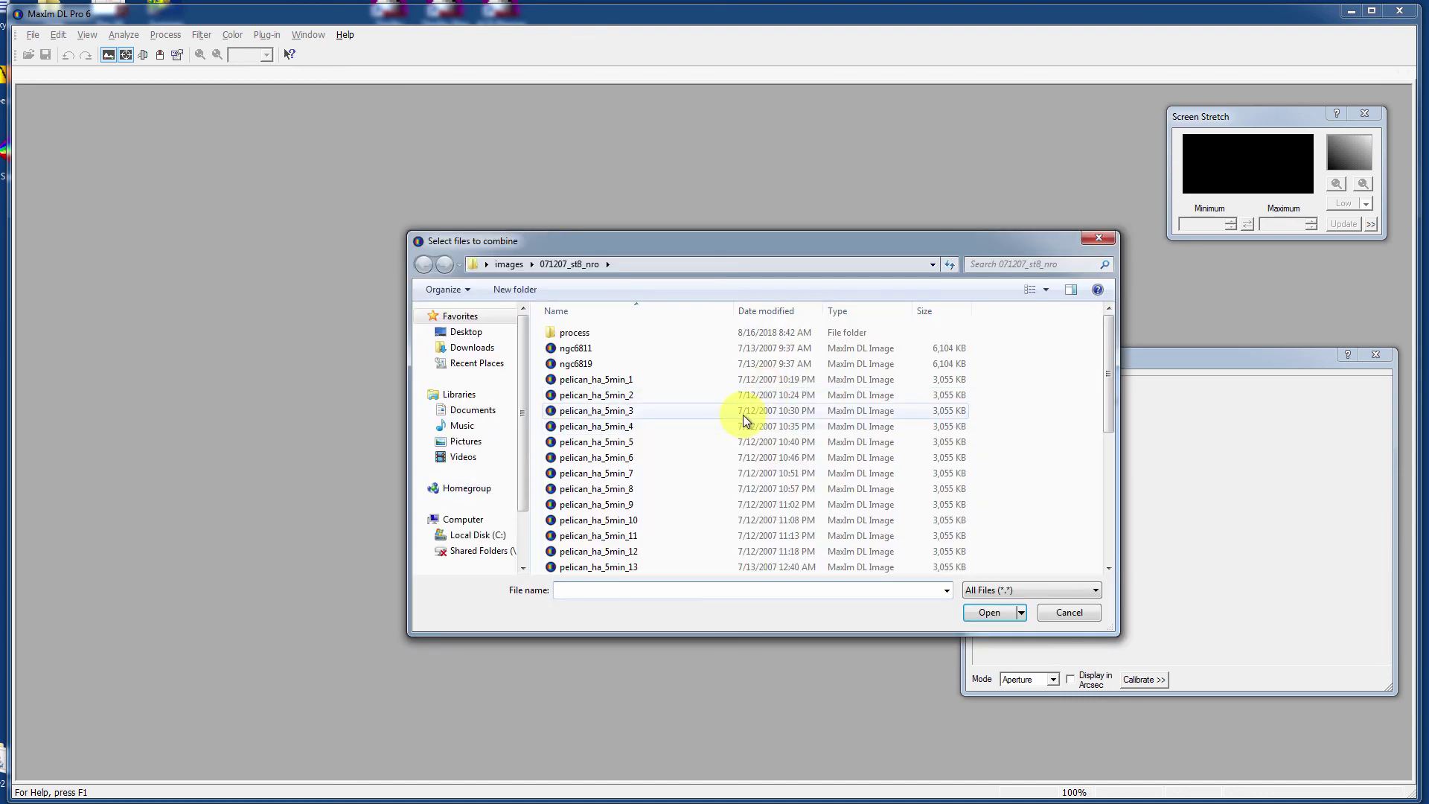
{"action": "left_click", "coordinate": [628, 380]}
{"action": "scroll", "coordinate": [774, 499], "scroll_direction": "down", "scroll_amount": 5}
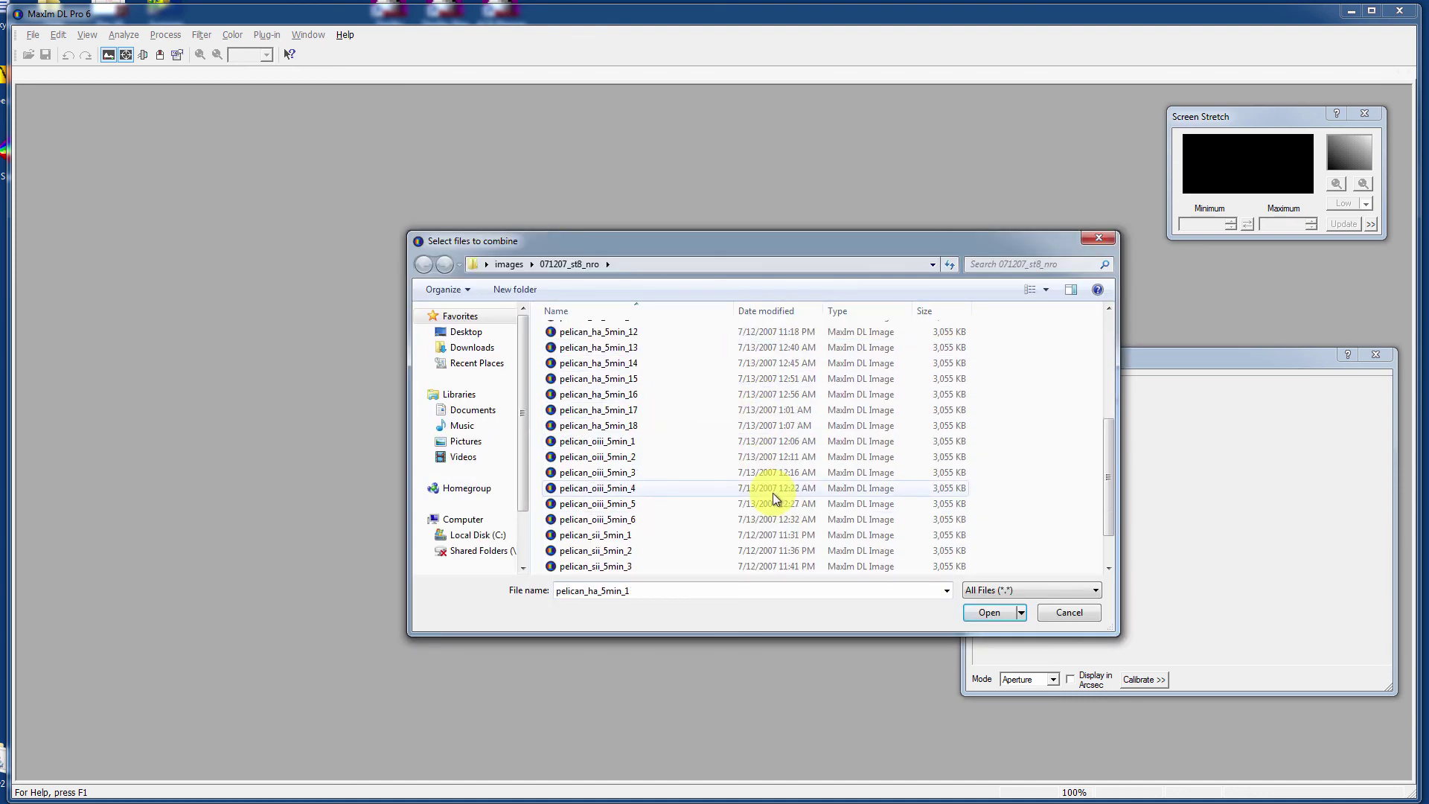
{"action": "scroll", "coordinate": [774, 498], "scroll_direction": "down", "scroll_amount": 1}
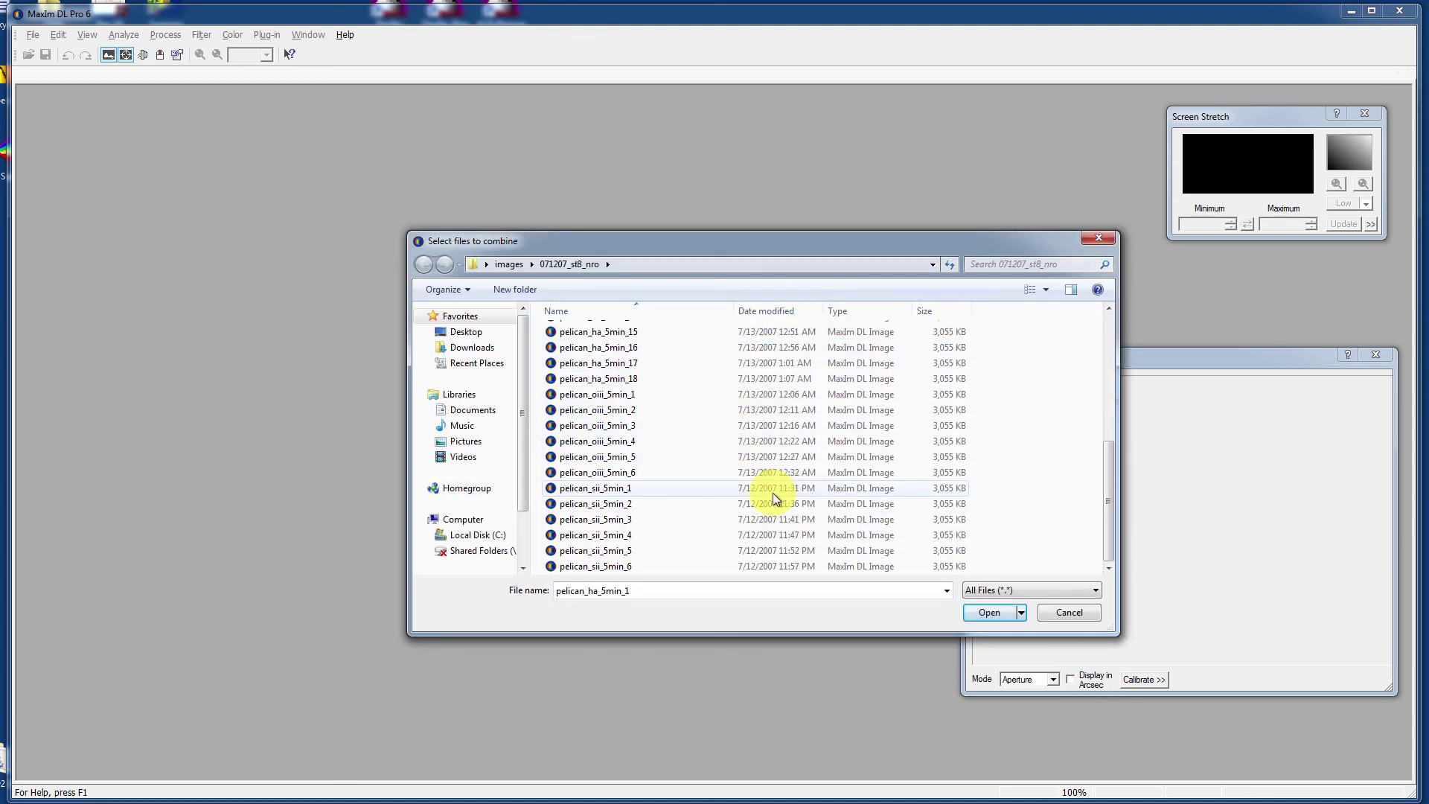
{"action": "left_click", "coordinate": [637, 380], "text": "shift"}
{"action": "scroll", "coordinate": [791, 451], "scroll_direction": "up", "scroll_amount": 6}
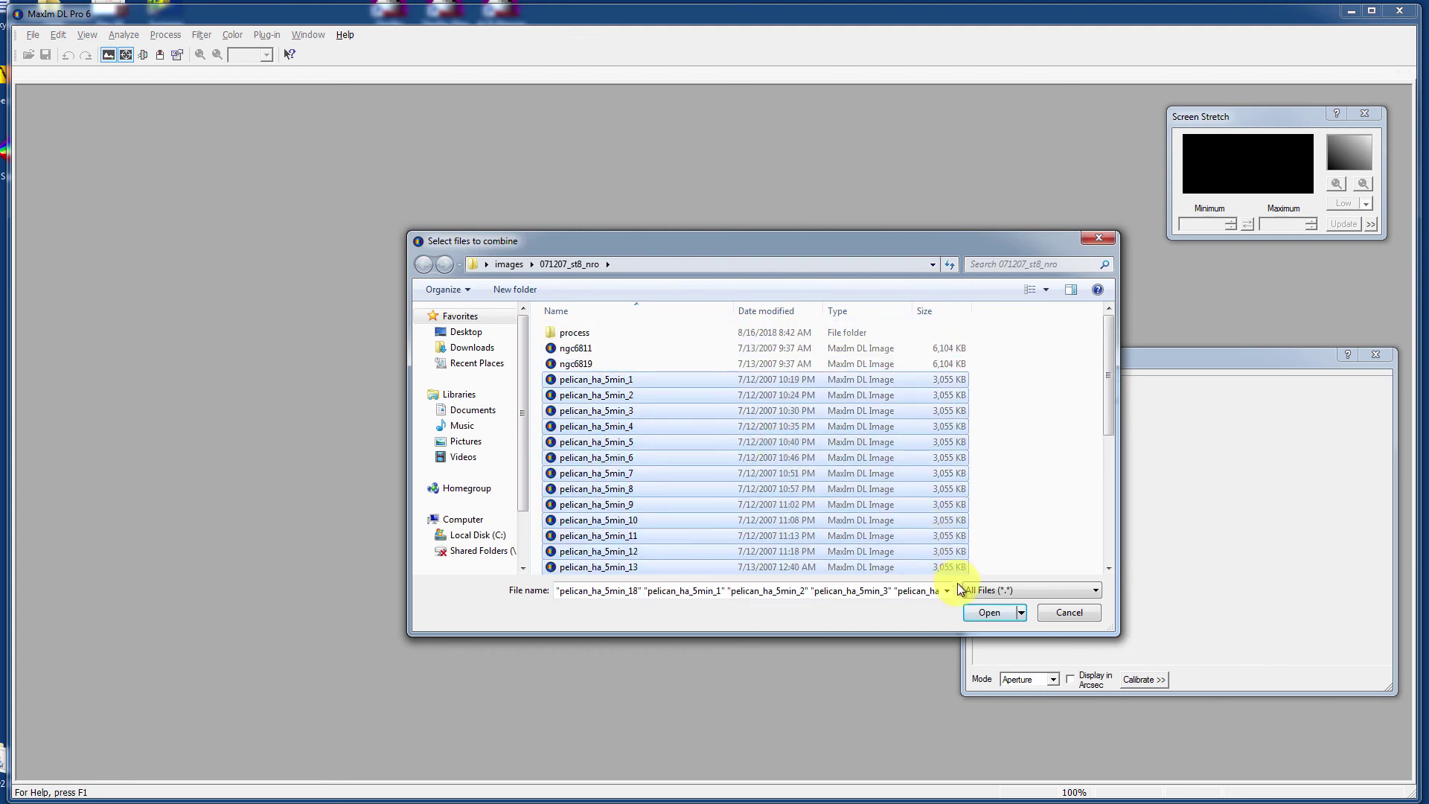
{"action": "left_click", "coordinate": [982, 612]}
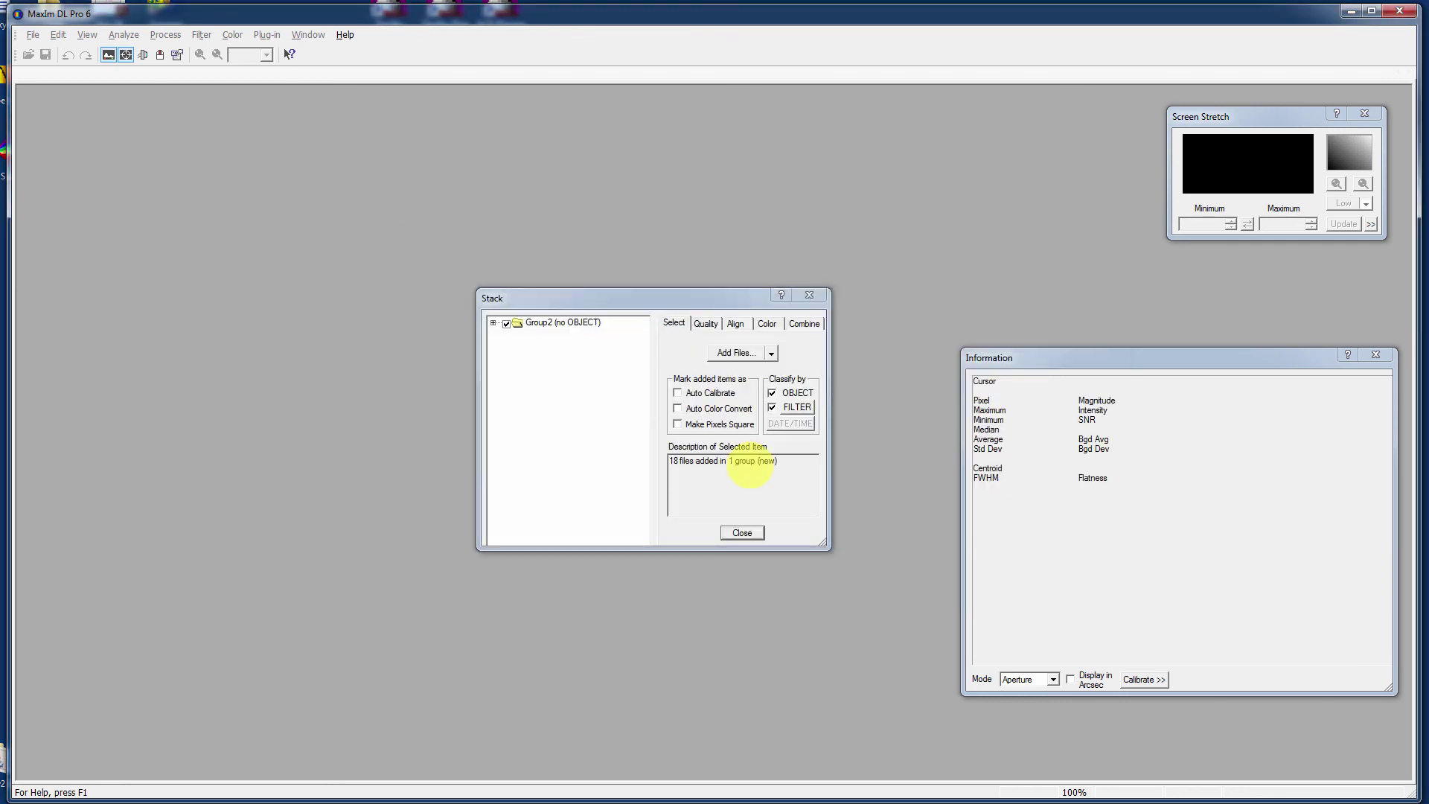
{"action": "left_click", "coordinate": [493, 323]}
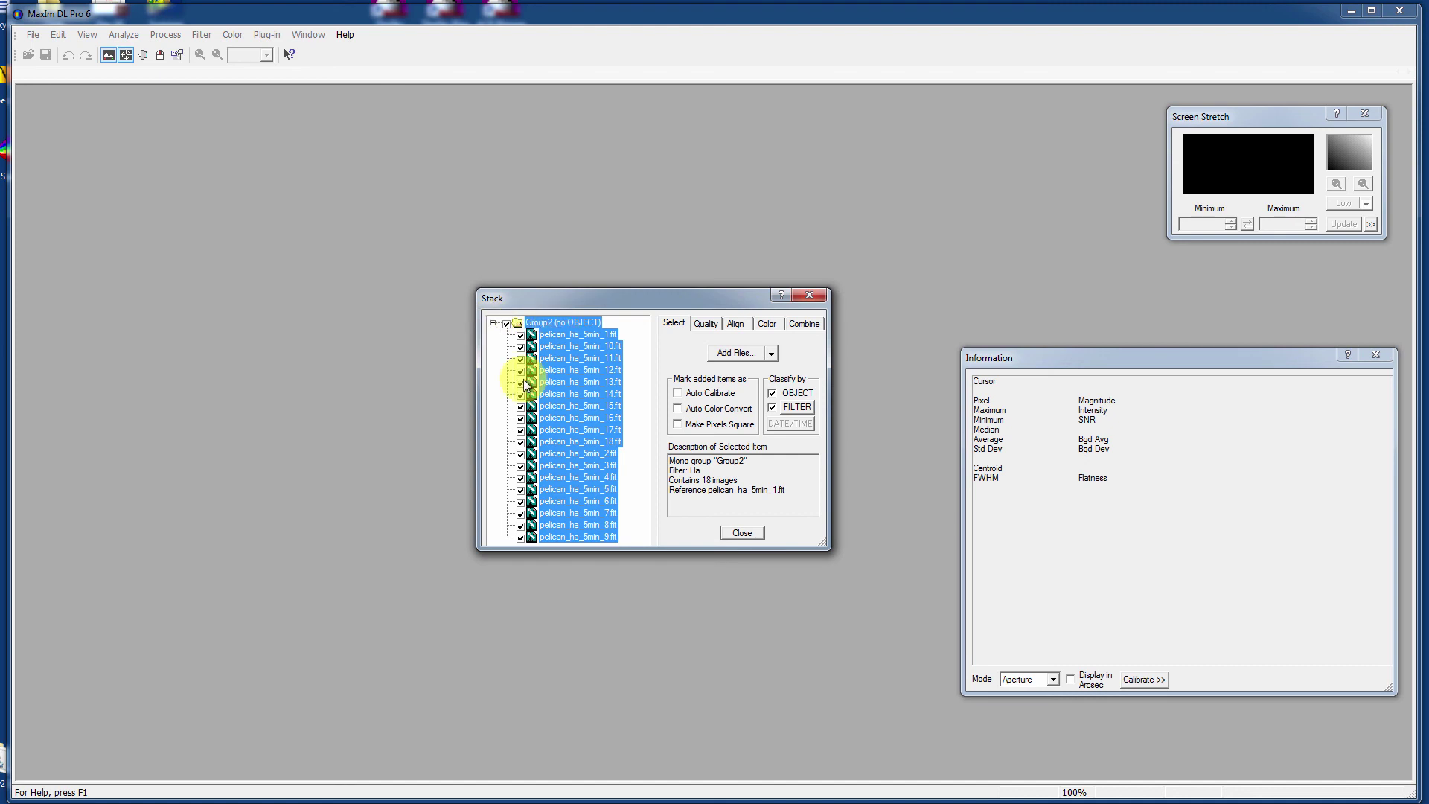
{"action": "left_click", "coordinate": [493, 323]}
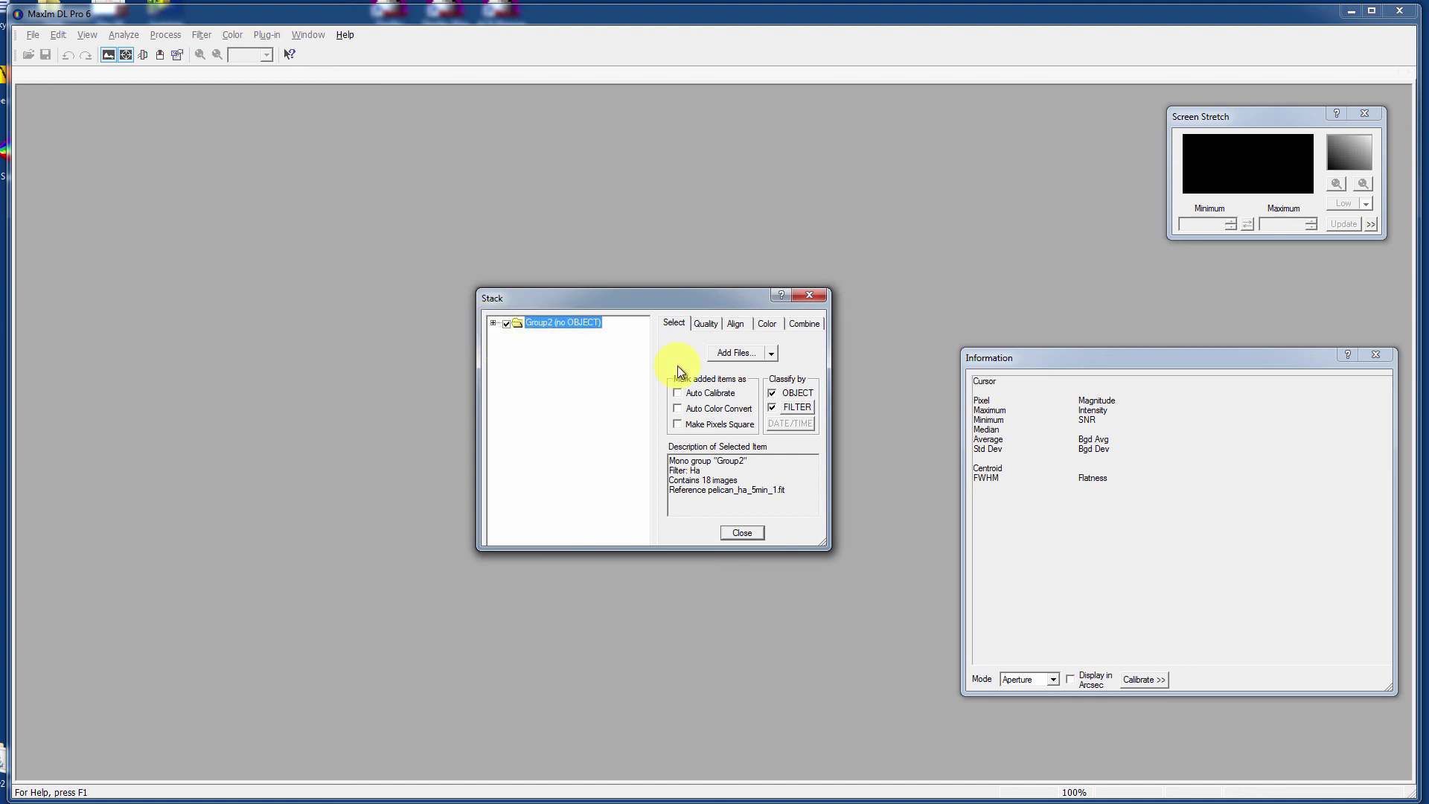
Turn on auto-calibration for added frames and mark Group2 for Auto Calibrate
{"action": "left_click", "coordinate": [677, 393]}
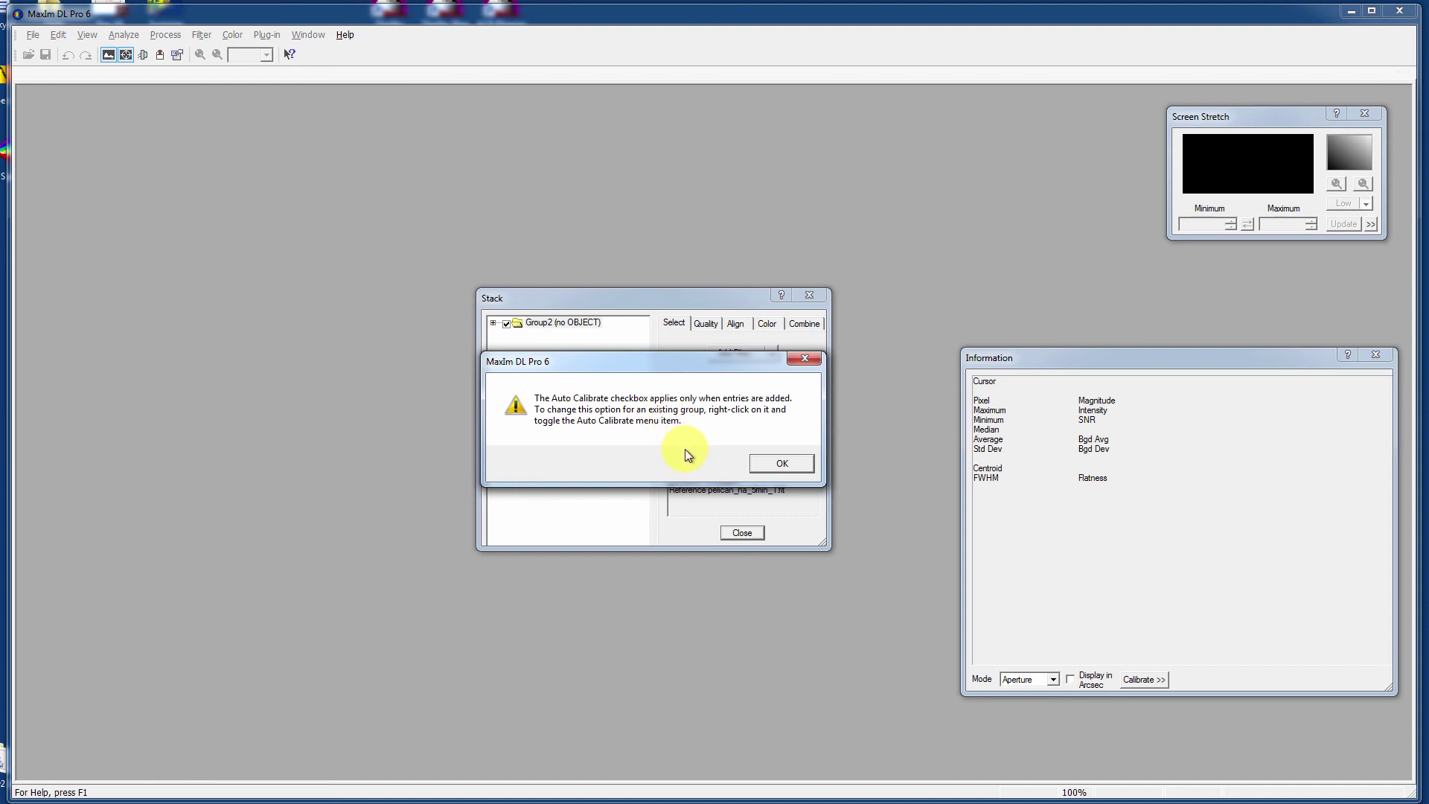
{"action": "left_click", "coordinate": [778, 463]}
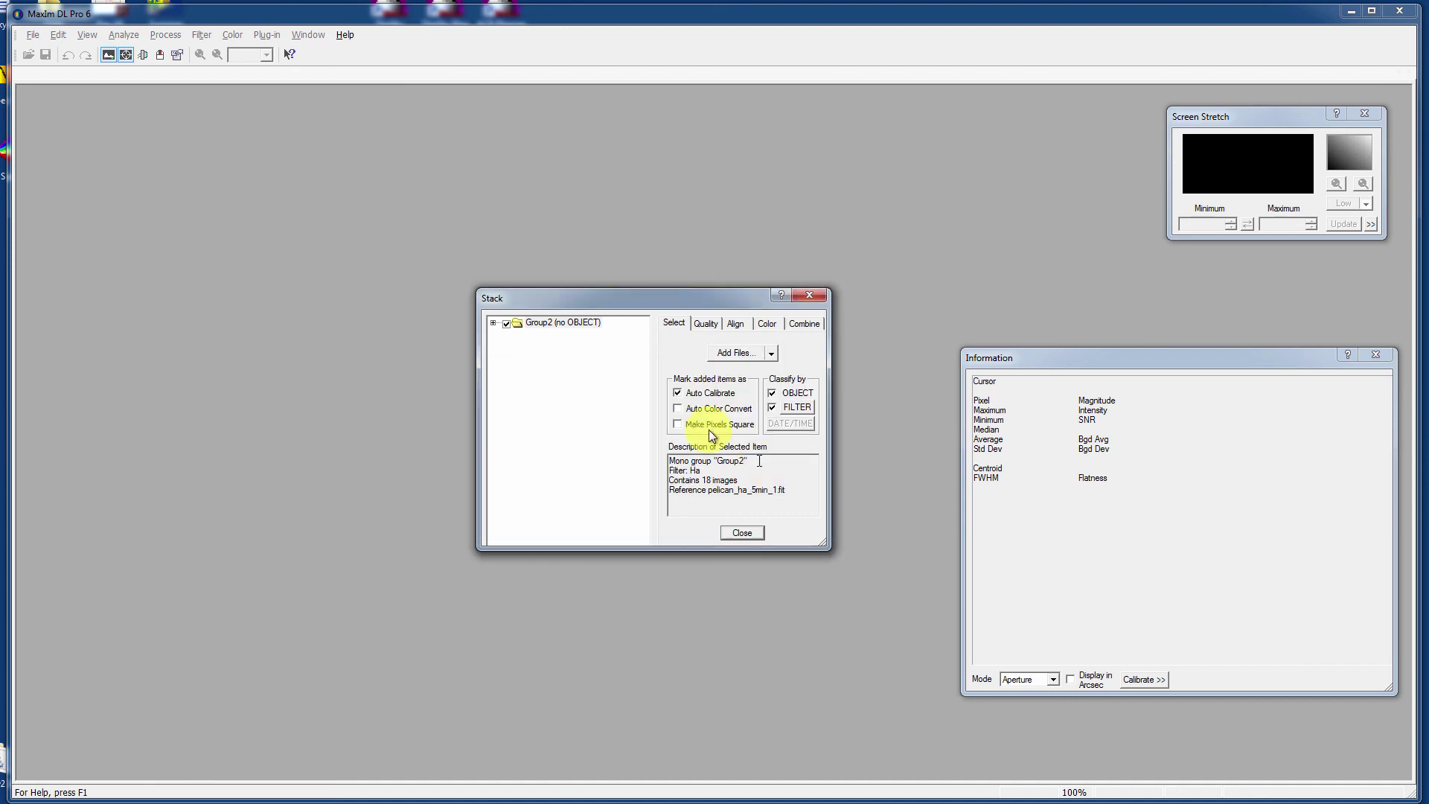
{"action": "right_click", "coordinate": [563, 323]}
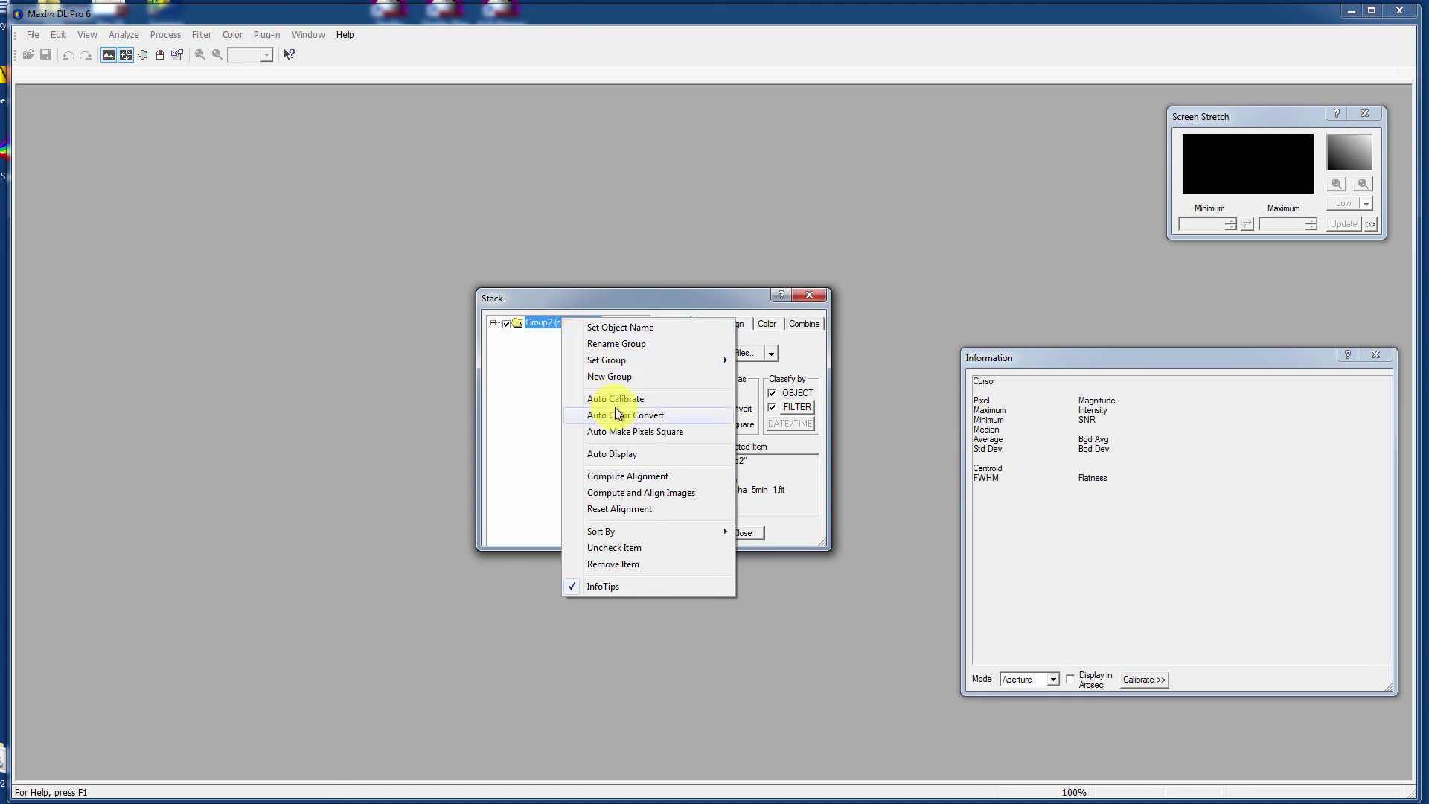
{"action": "left_click", "coordinate": [662, 402]}
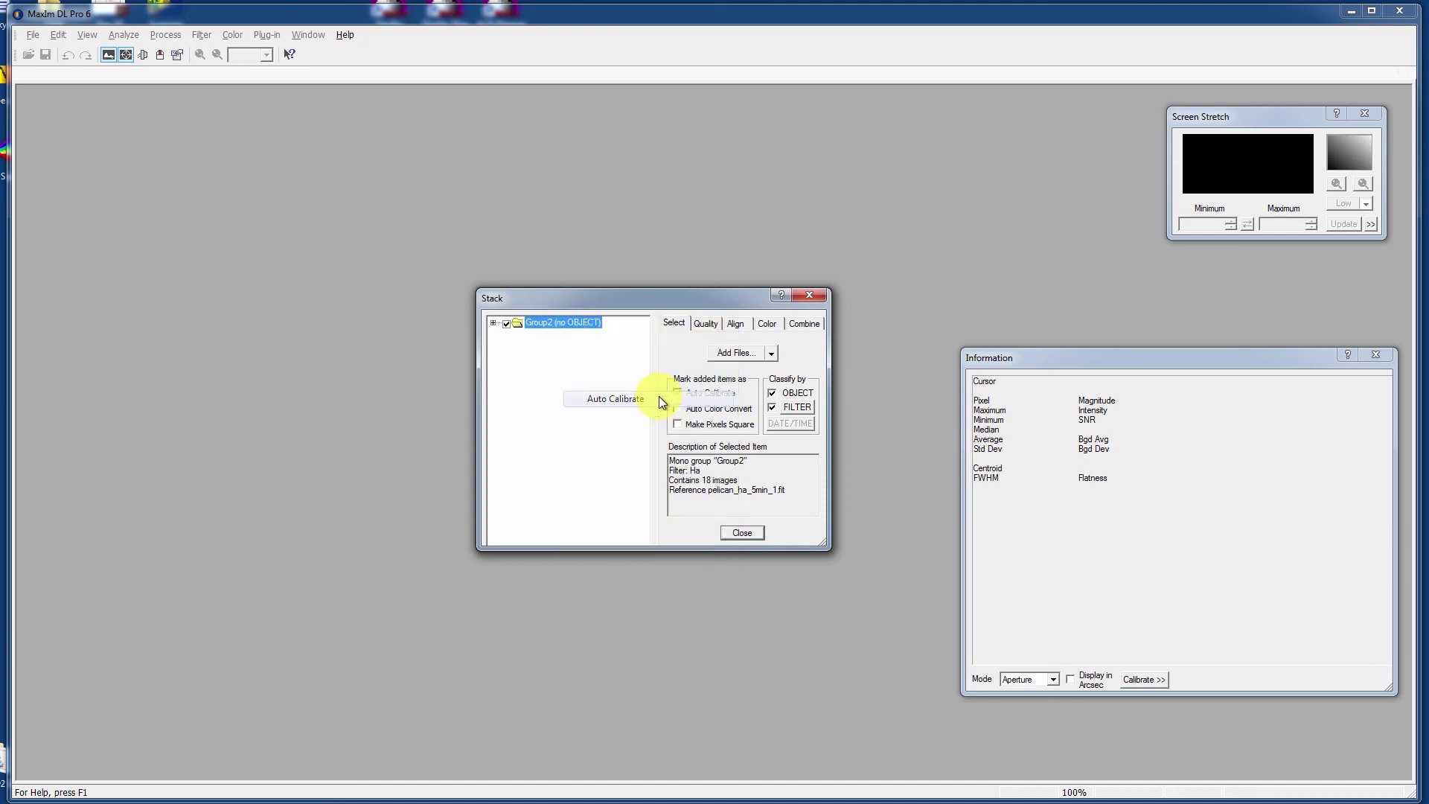
{"action": "right_click", "coordinate": [579, 327]}
{"action": "left_click", "coordinate": [527, 376]}
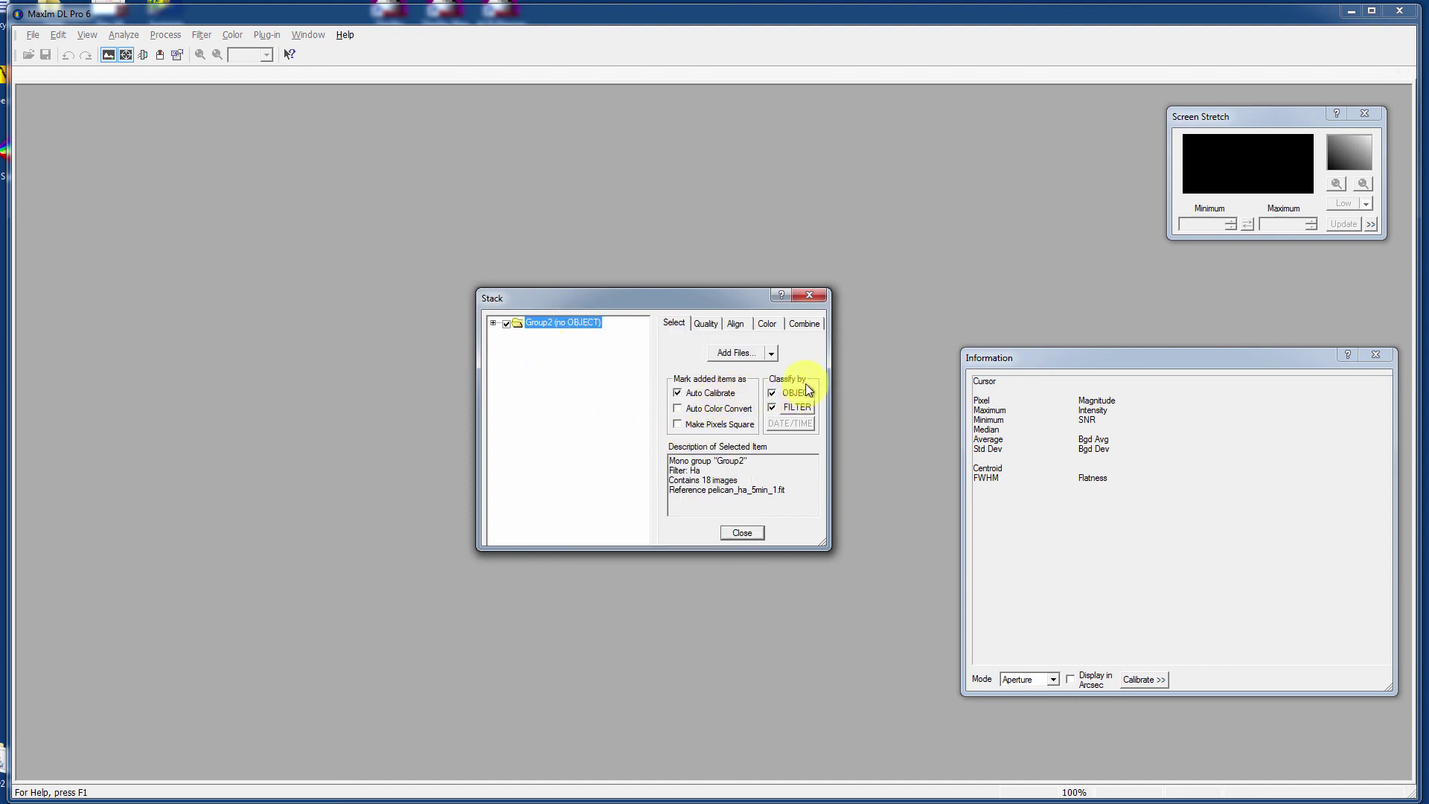
Review Group2's Quality, Align, Color and Combine settings: star matching, Sum, IEEE Float
{"action": "left_click", "coordinate": [718, 326]}
{"action": "left_click", "coordinate": [732, 324]}
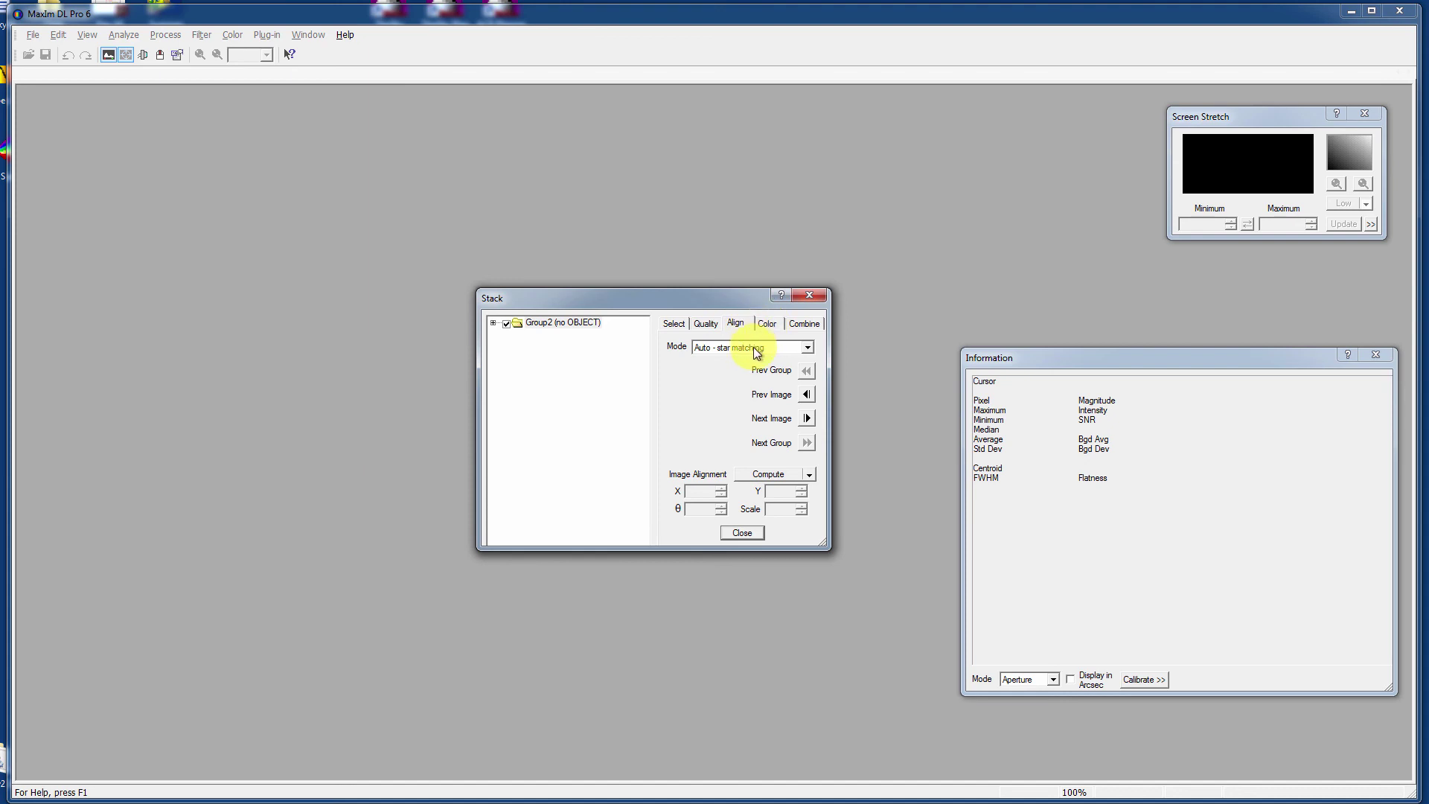
{"action": "left_click", "coordinate": [767, 323]}
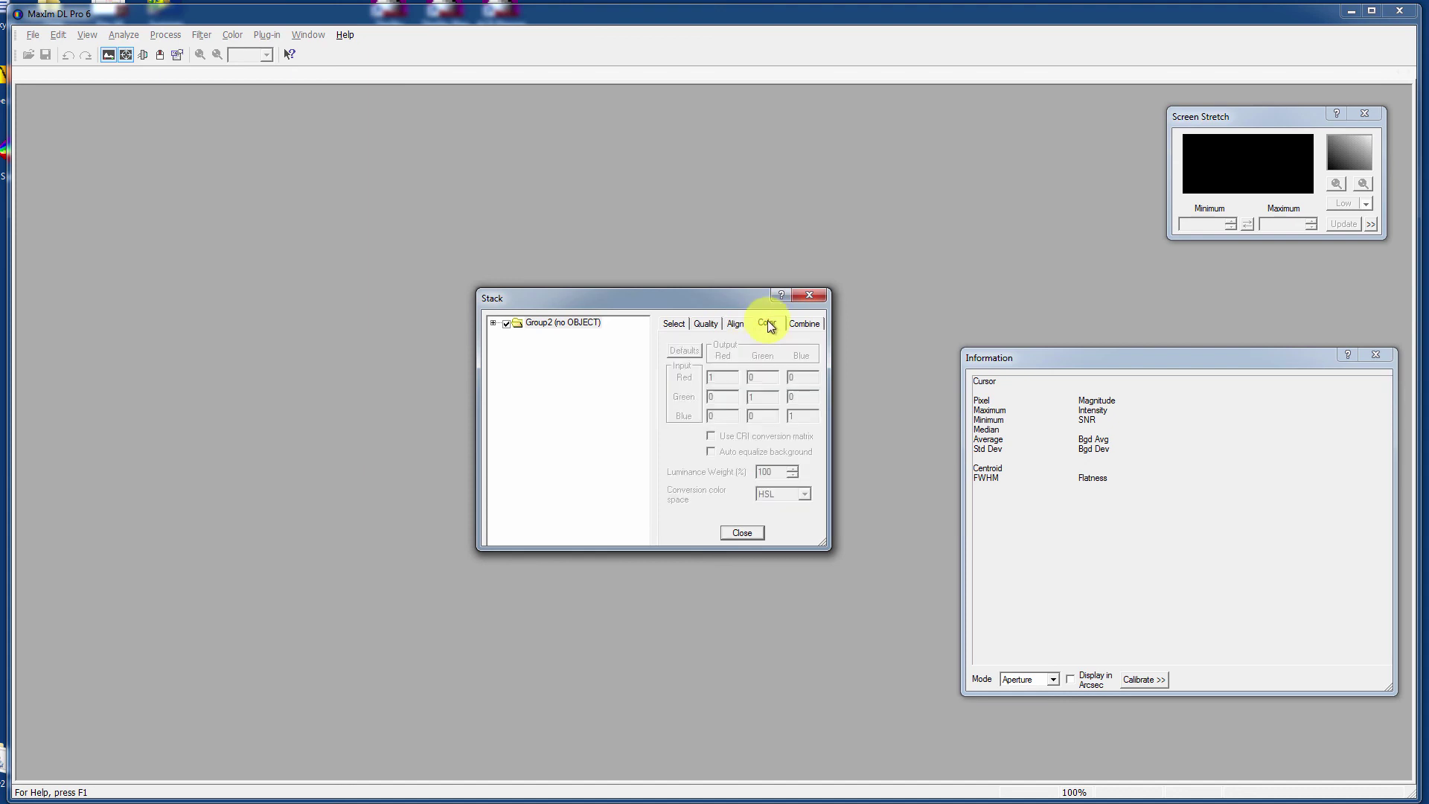
{"action": "left_click", "coordinate": [811, 329]}
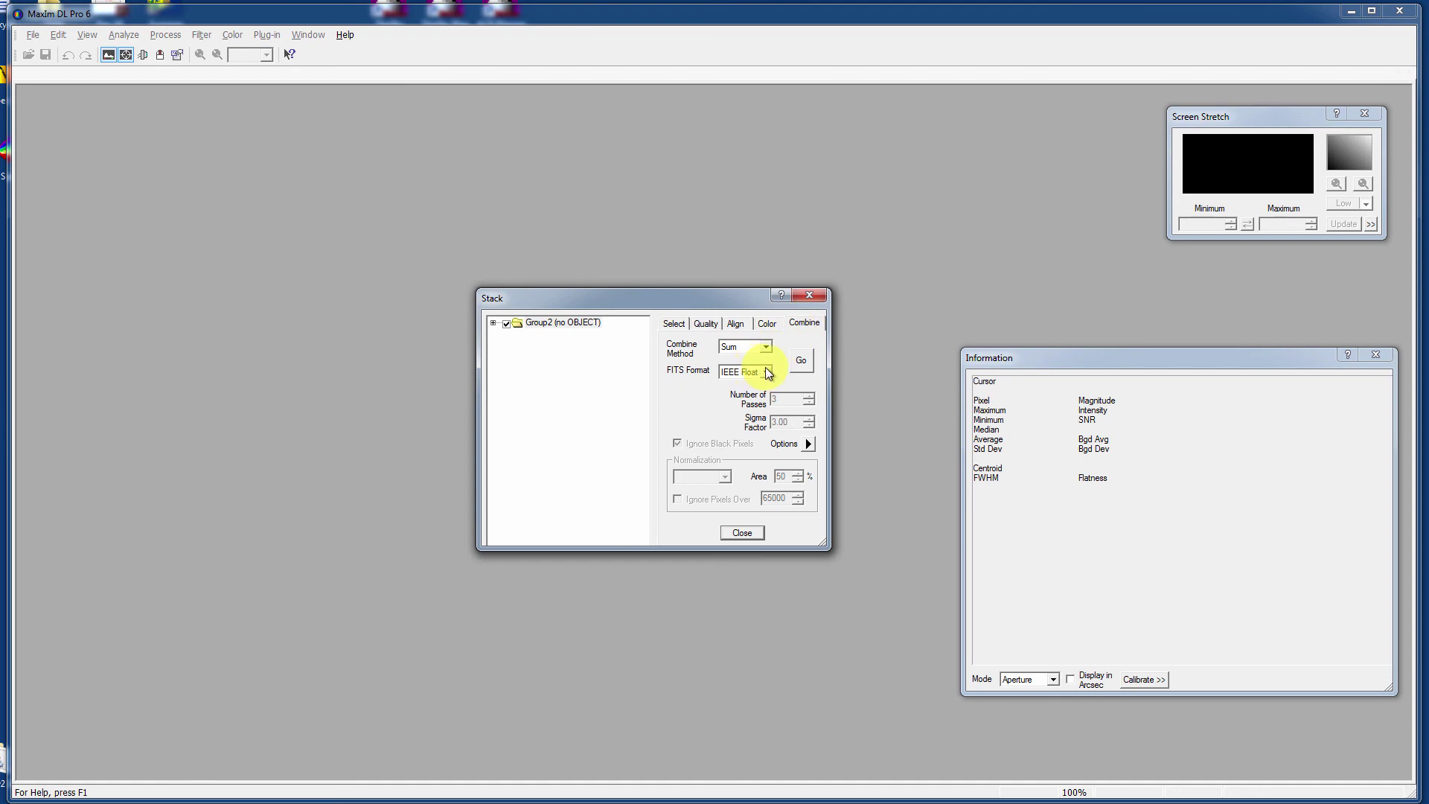
Combine Group2's 18 frames into a stacked image, closing the Stack and Information windows
{"action": "left_click", "coordinate": [797, 360]}
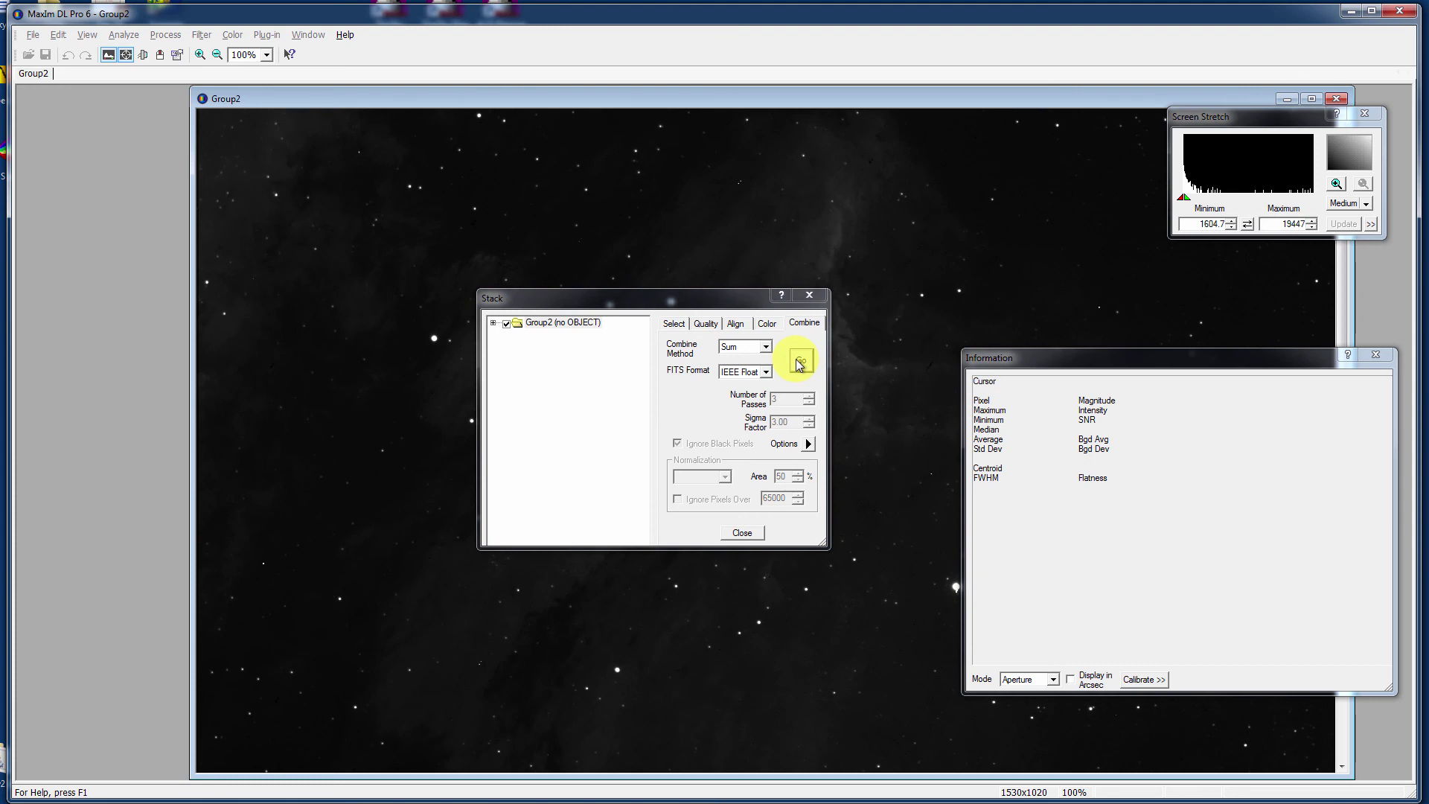
{"action": "left_click", "coordinate": [742, 532]}
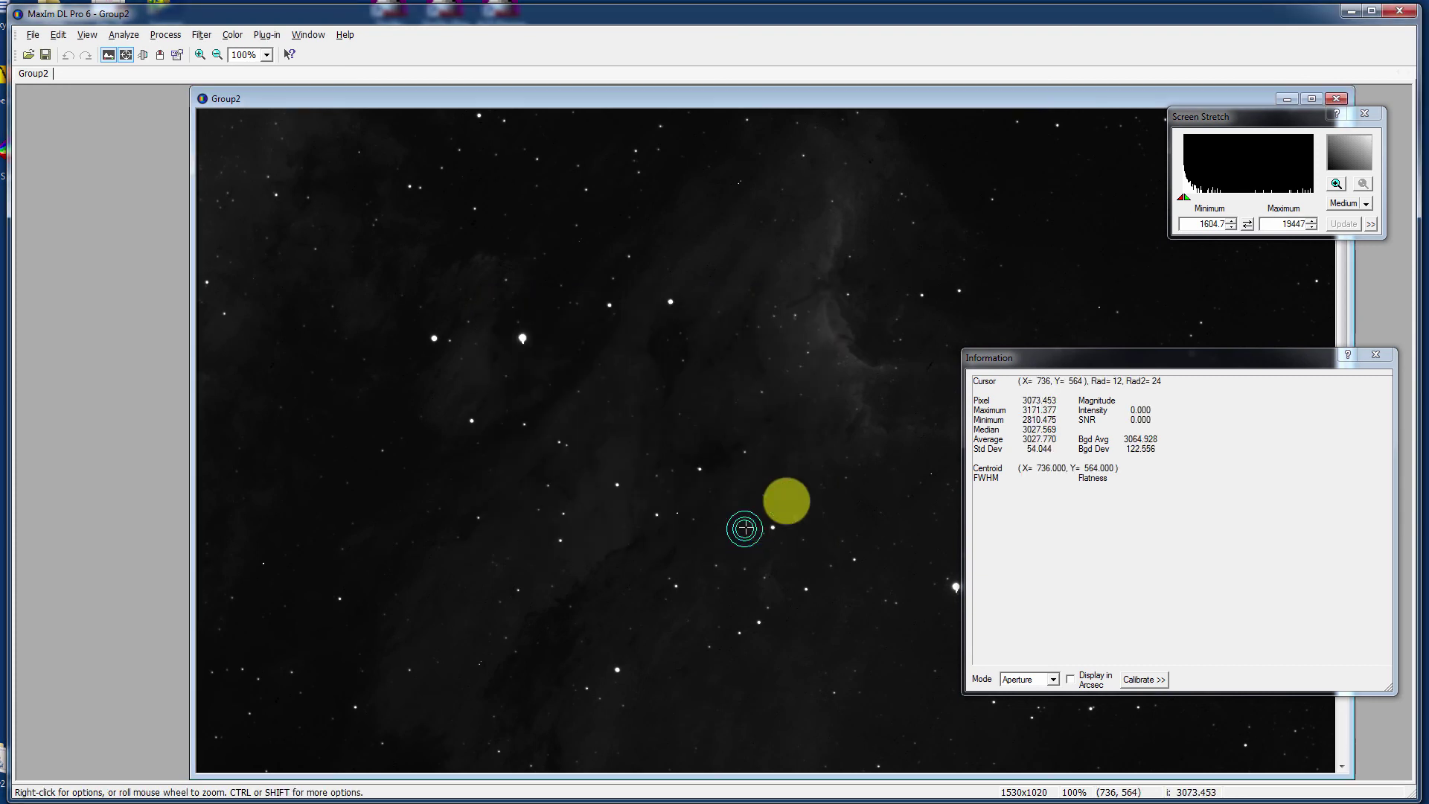
{"action": "left_click", "coordinate": [1337, 184]}
{"action": "left_click_drag", "start_coordinate": [1314, 196], "coordinate": [1204, 195]}
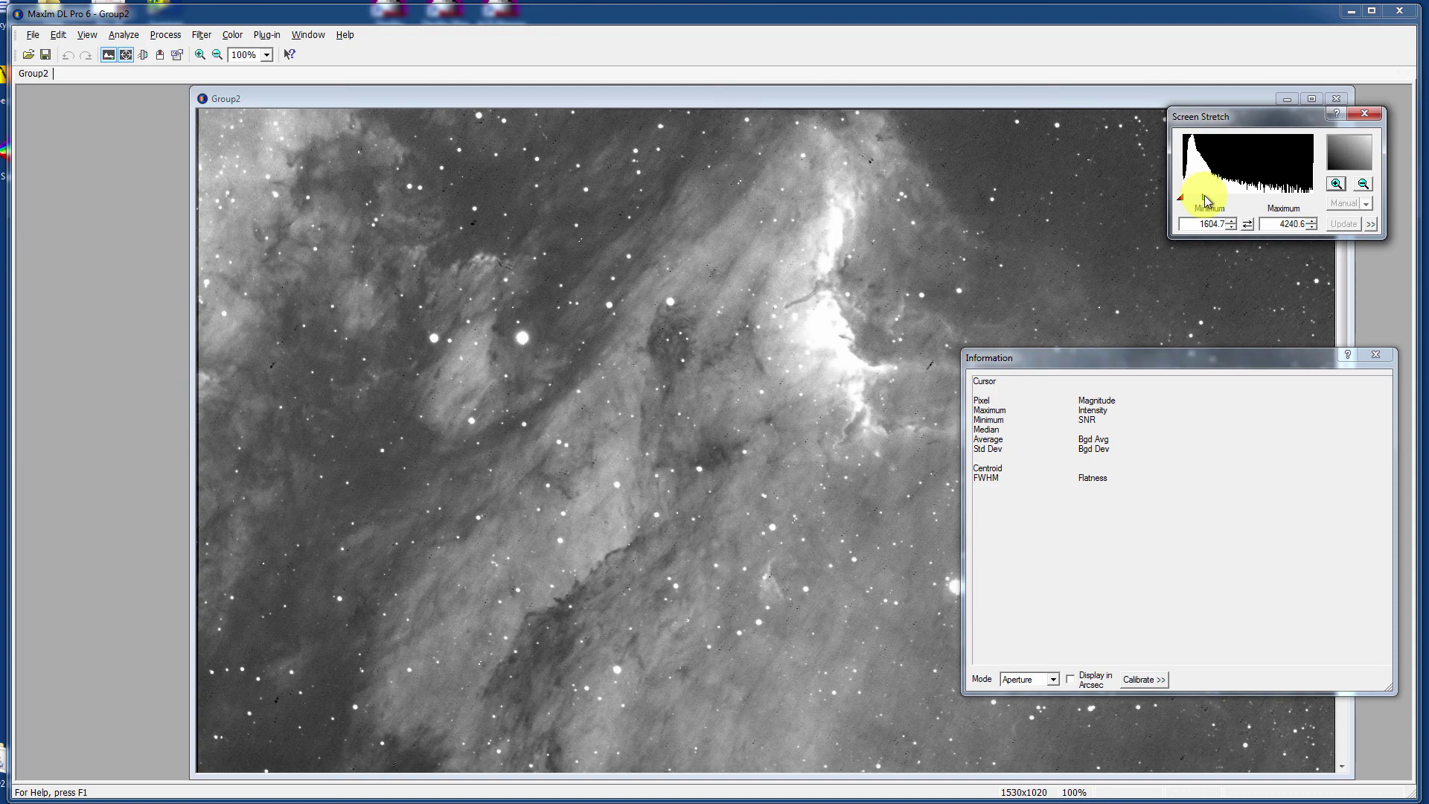
{"action": "left_click", "coordinate": [1375, 355]}
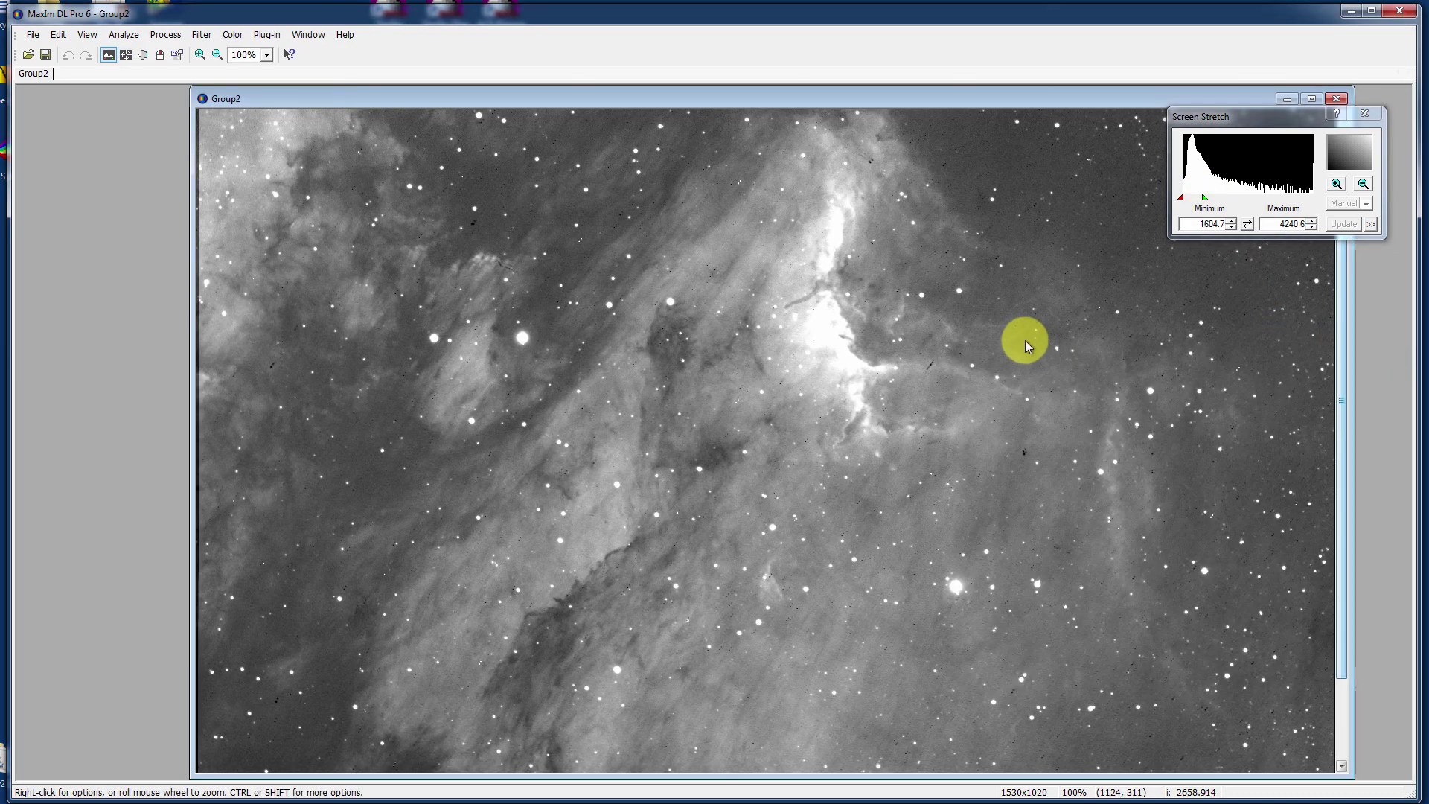
Set the Screen Stretch to 1604.7–5051.6 to reveal the Pelican Nebula's nebulosity
{"action": "left_click", "coordinate": [1179, 195]}
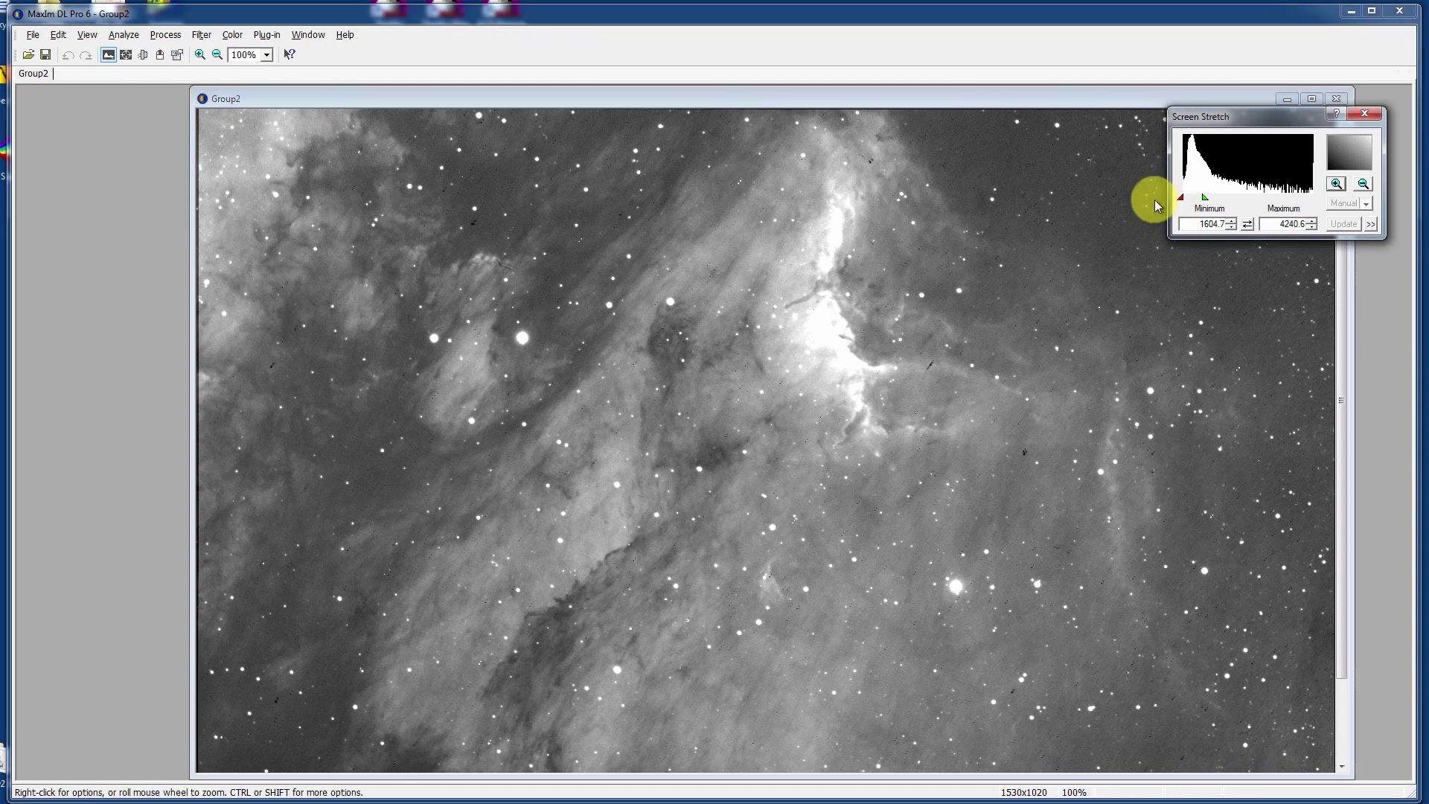
{"action": "left_click", "coordinate": [1231, 227]}
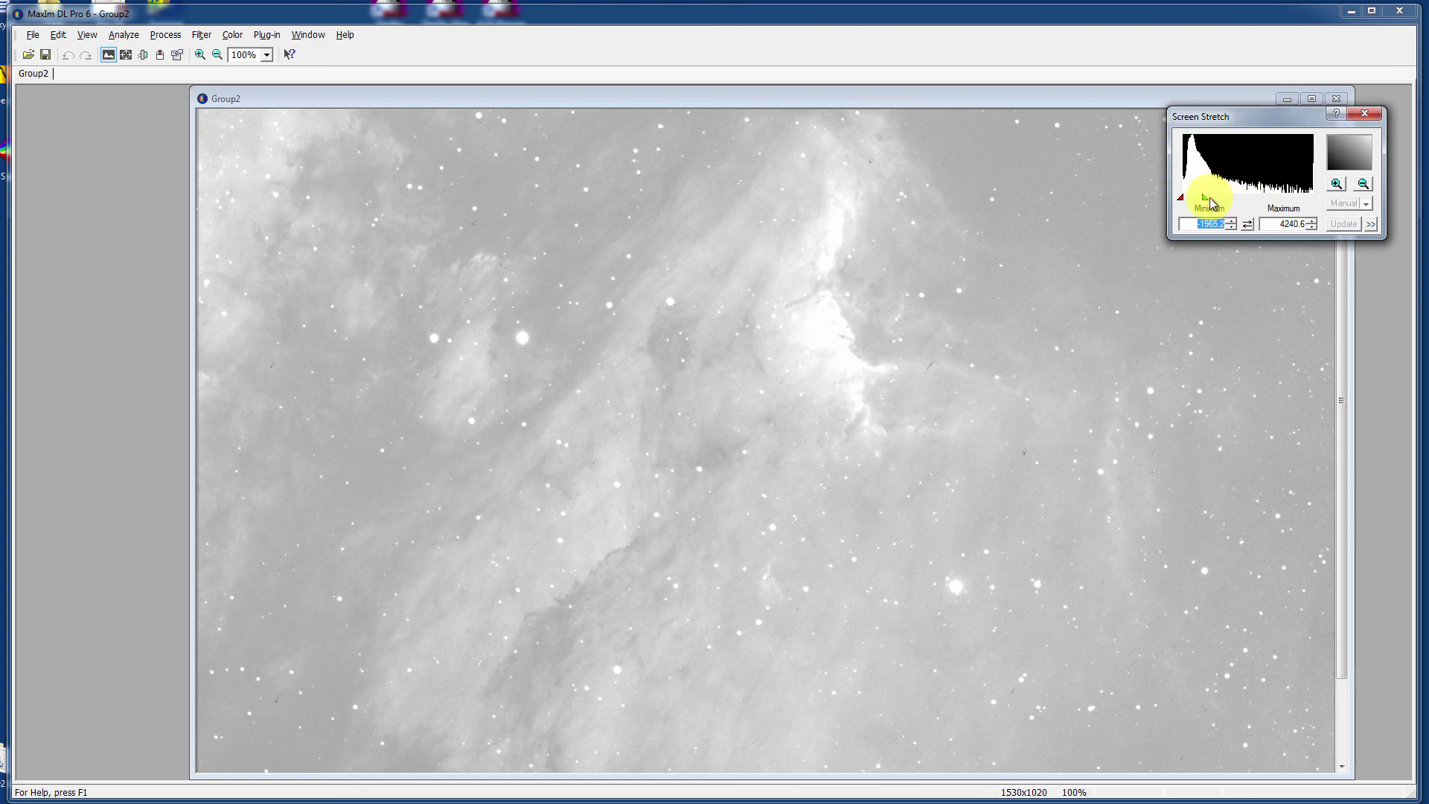
{"action": "left_click_drag", "start_coordinate": [1205, 197], "coordinate": [1239, 200]}
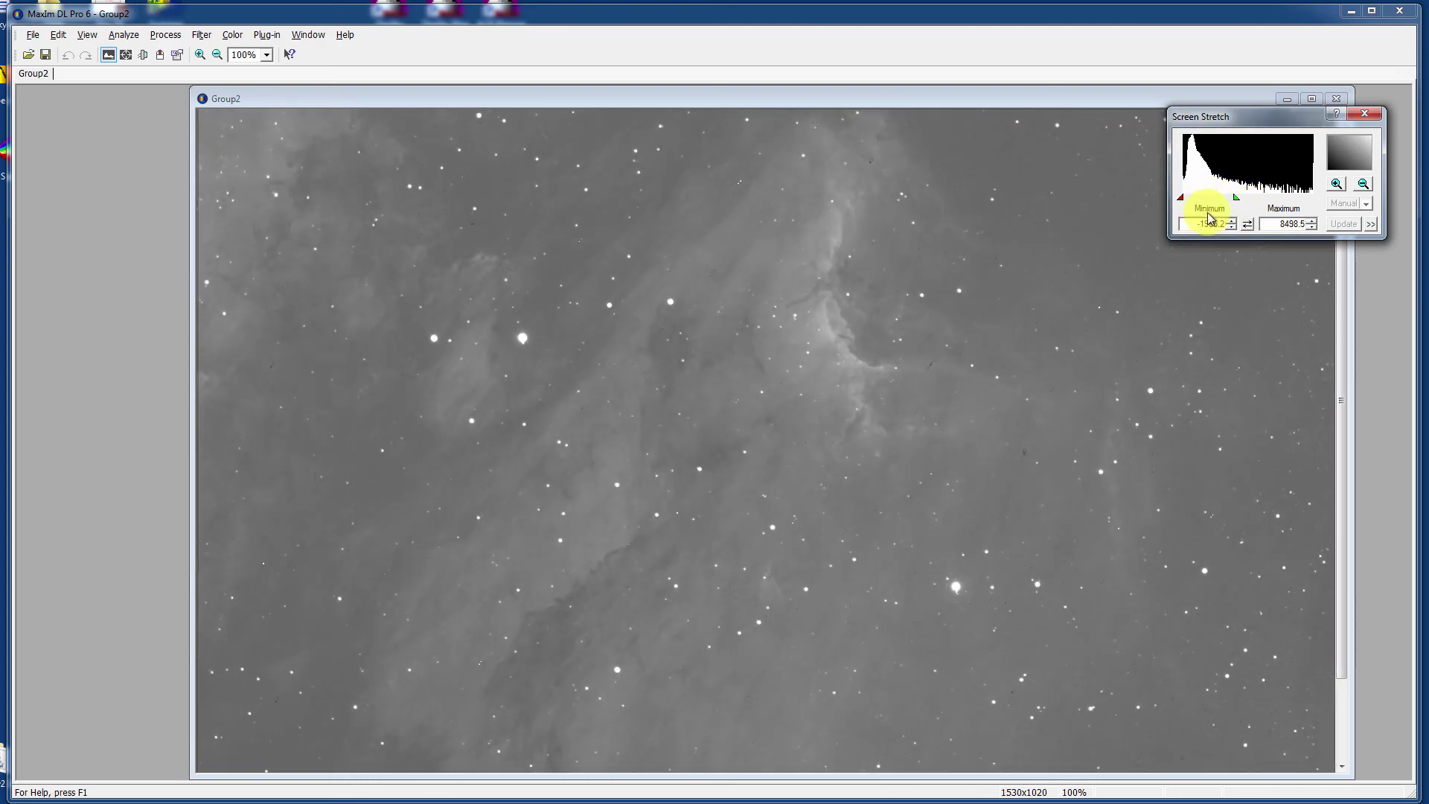
{"action": "left_click", "coordinate": [1232, 226]}
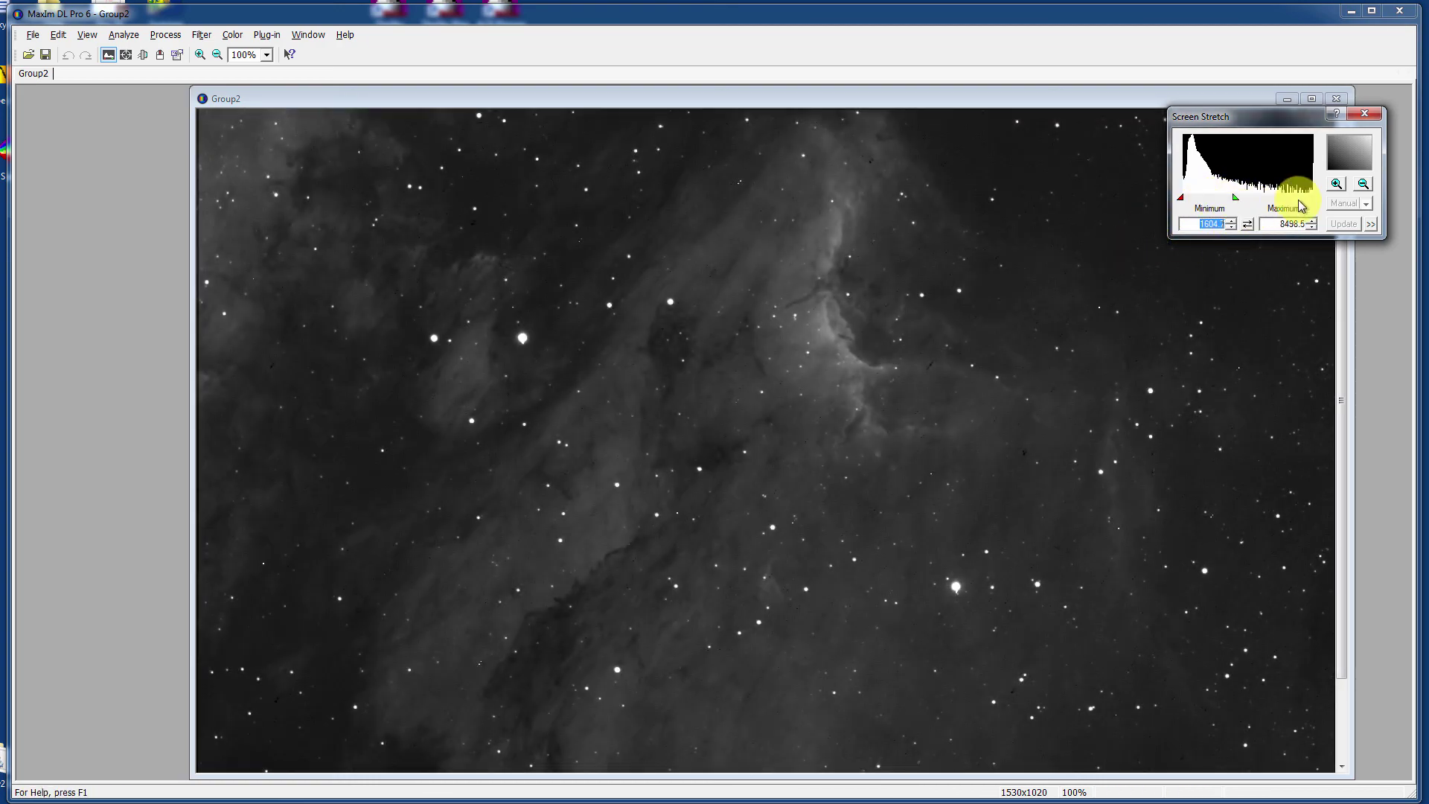
{"action": "left_click_drag", "start_coordinate": [1235, 198], "coordinate": [1211, 198]}
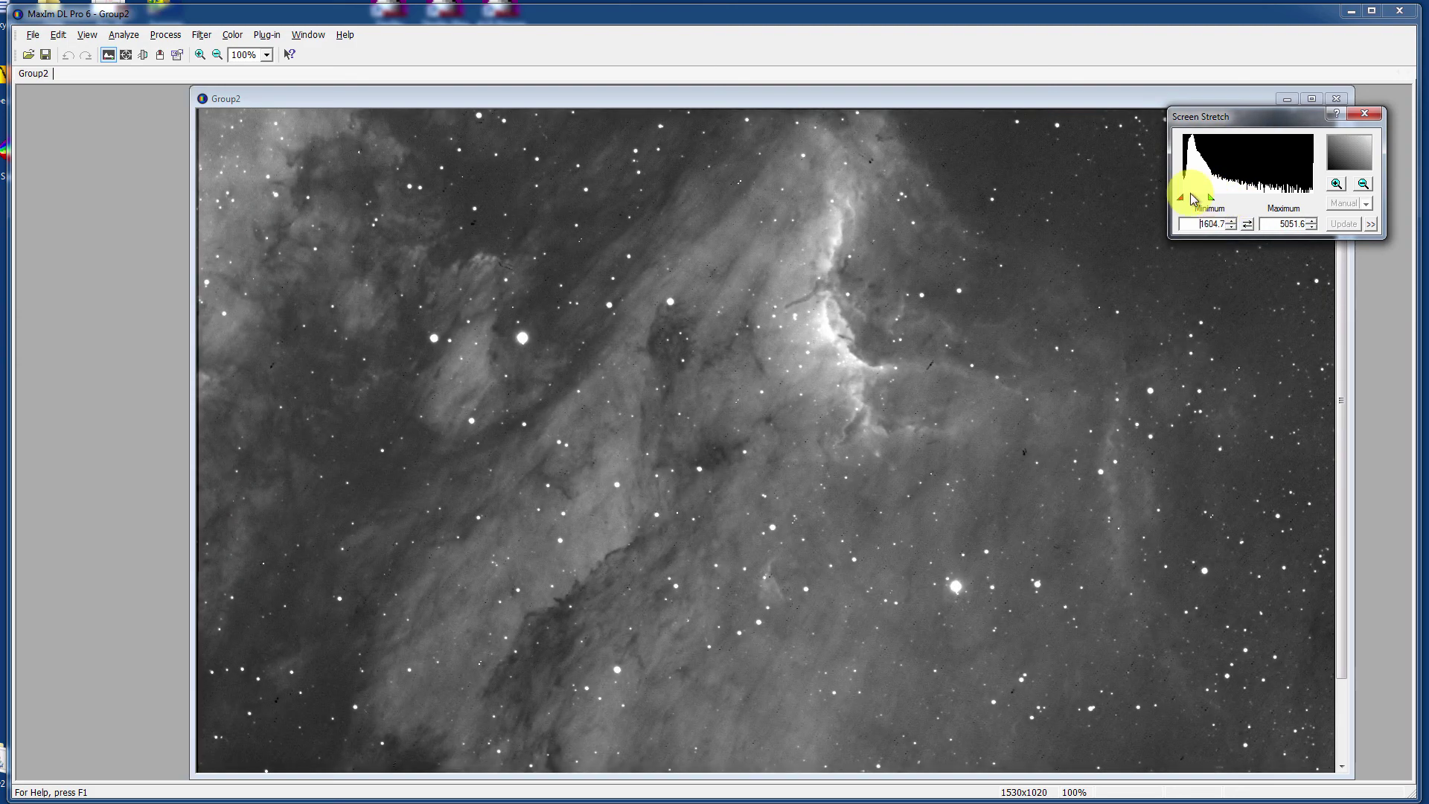